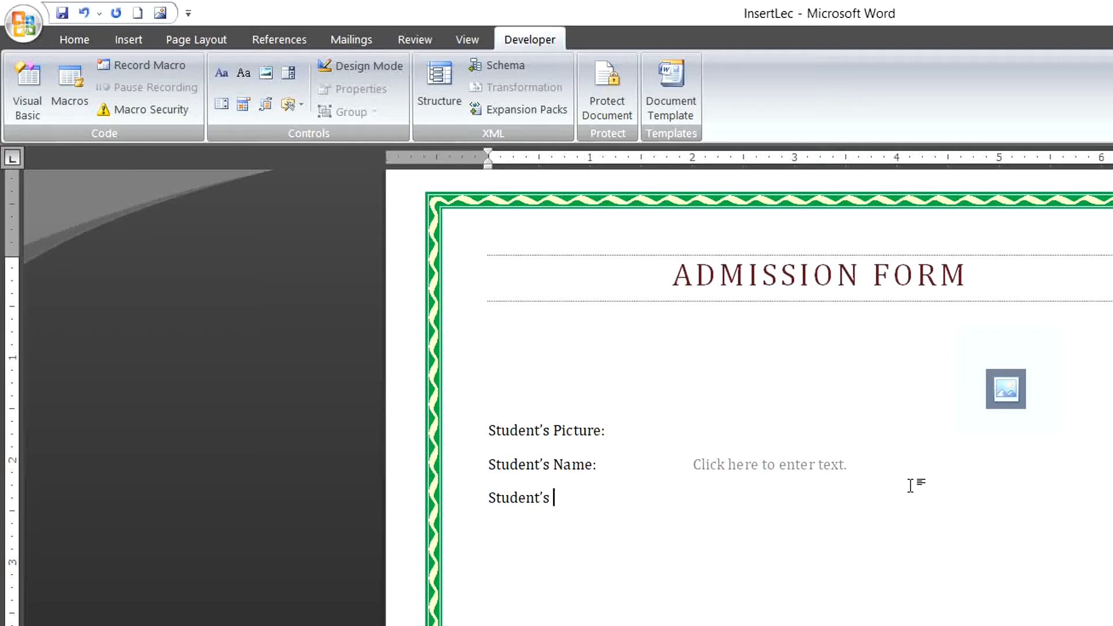
Type the 'CNIC:' label and tab over to the field column.
type("N")
key("BackSpace")
type("Cn")
key("BackSpace")
type("NIC:")
key("Tab")
key("Tab")
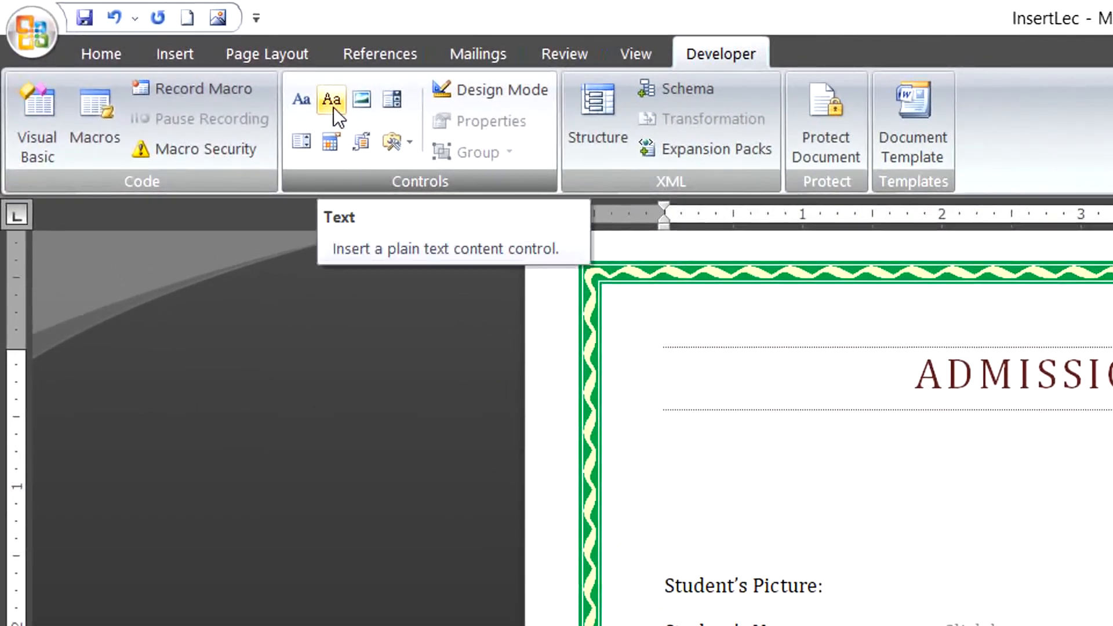
Insert a plain-text content control beside it titled 'CNIC'.
left_click(333, 107)
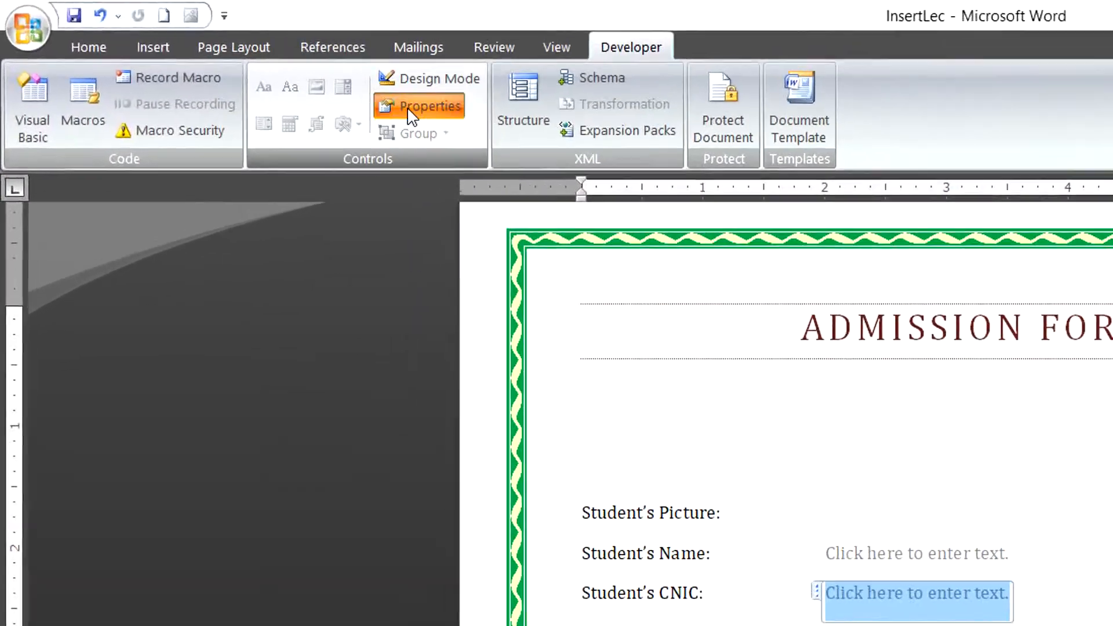
left_click(412, 110)
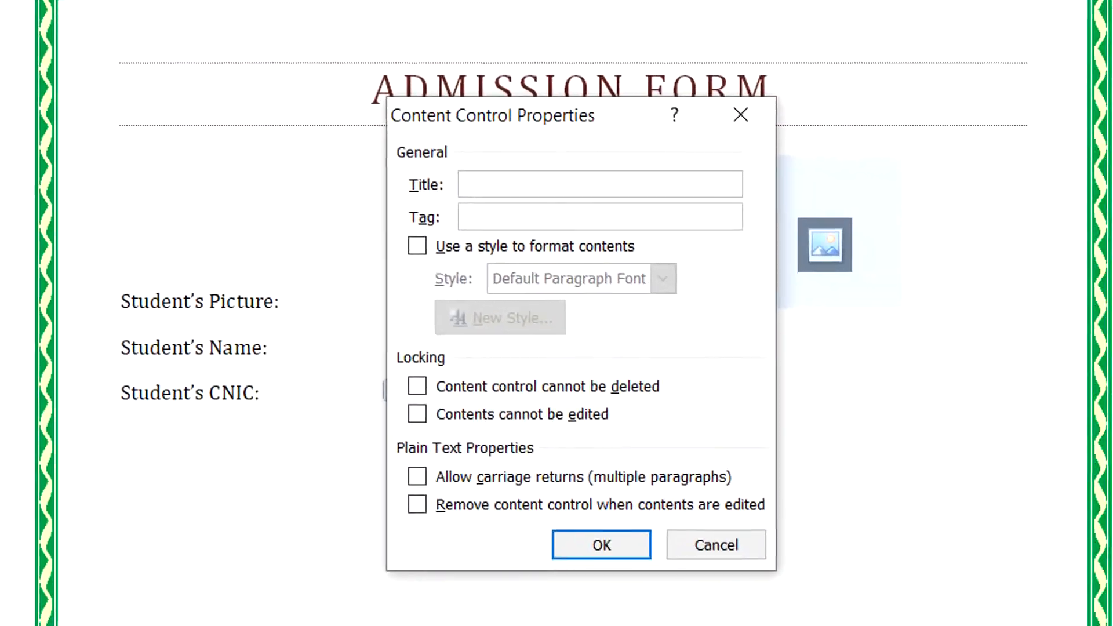
type("CNIC")
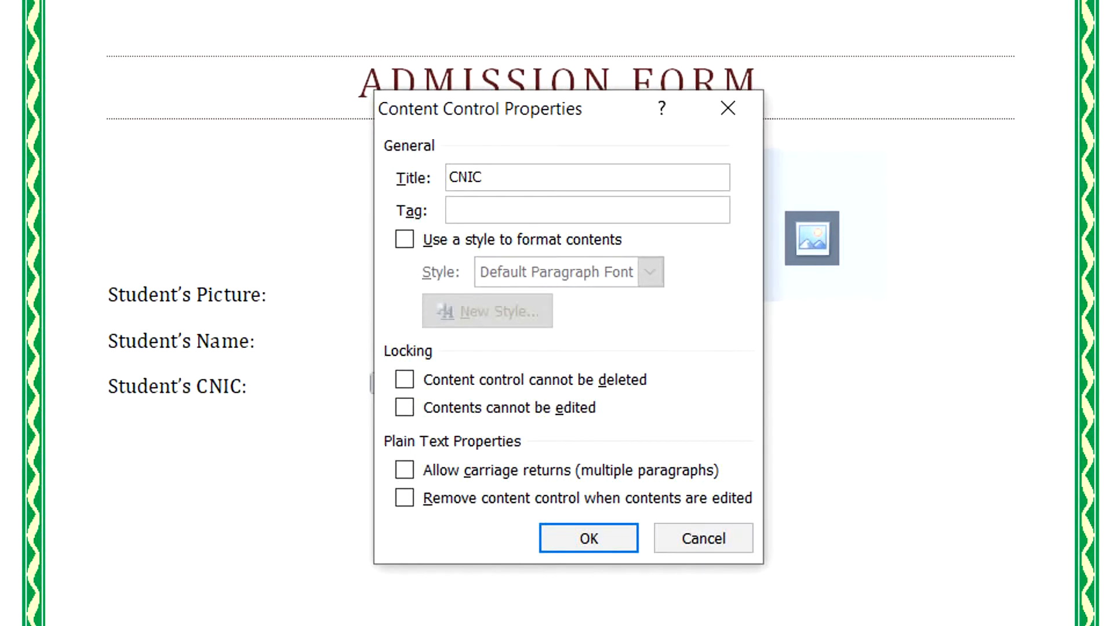
key("Return")
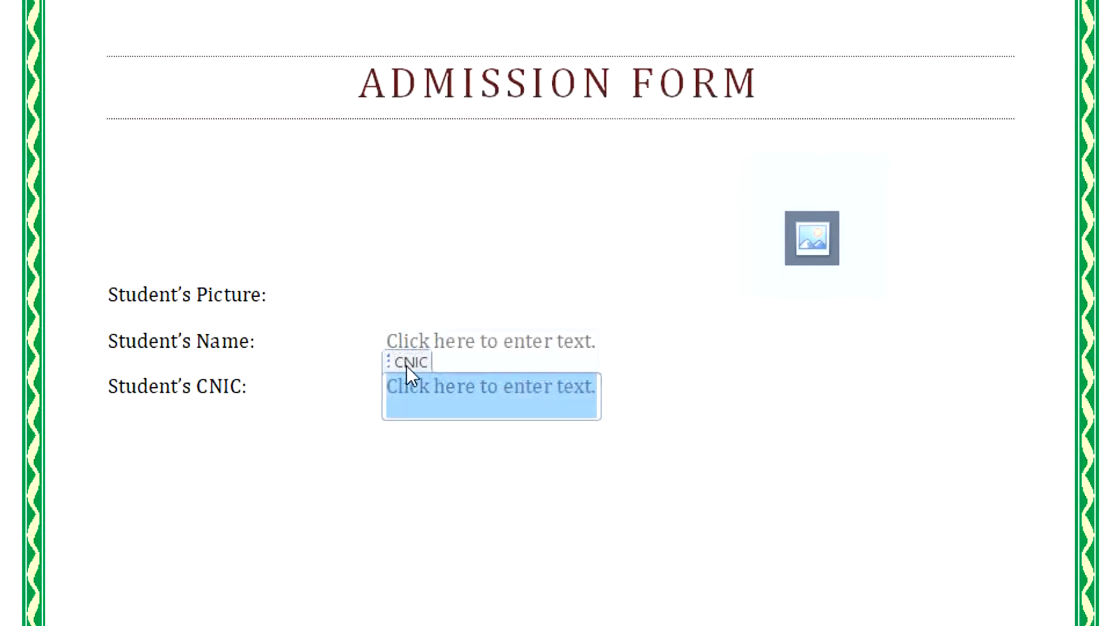
Type the 'Date of Birth:' label and tab to the field column.
left_click(701, 415)
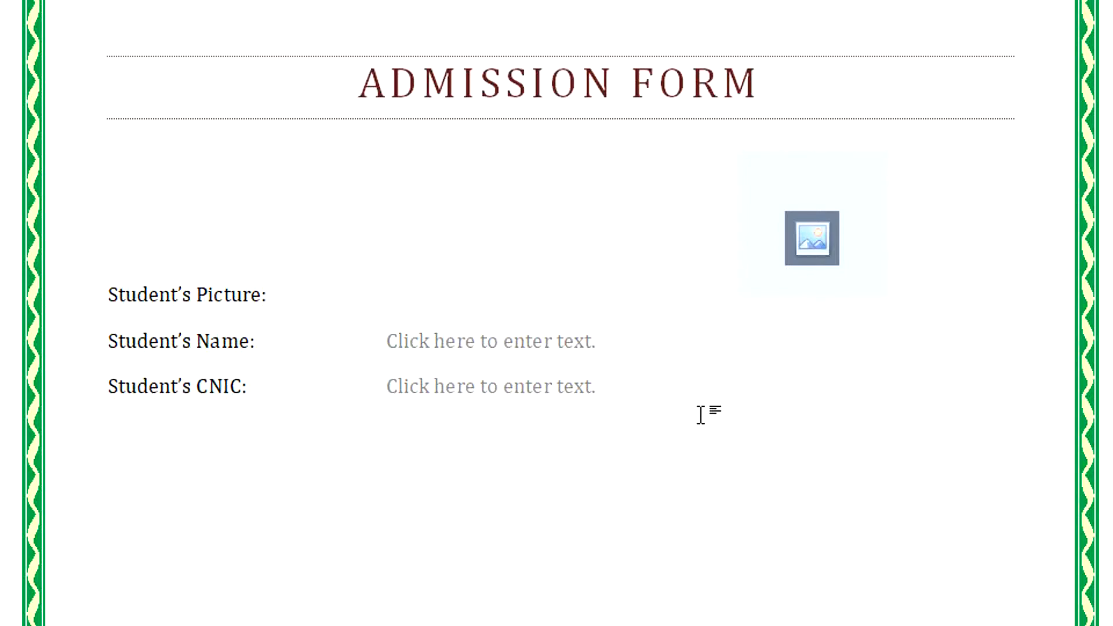
type("Date of Bi")
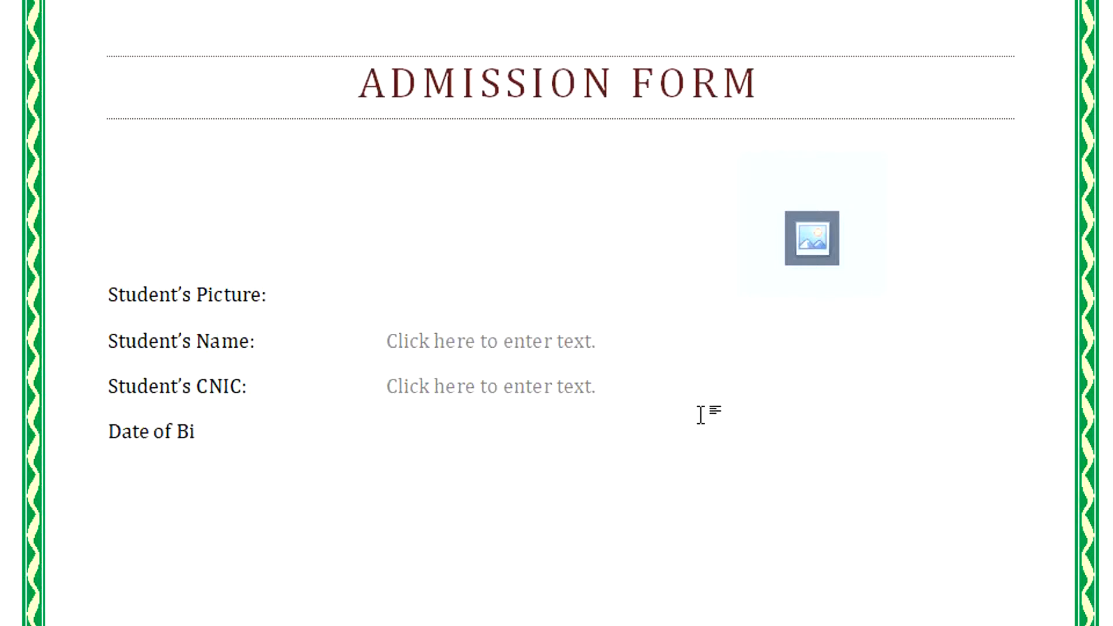
type("rth:")
key("Tab")
key("Tab")
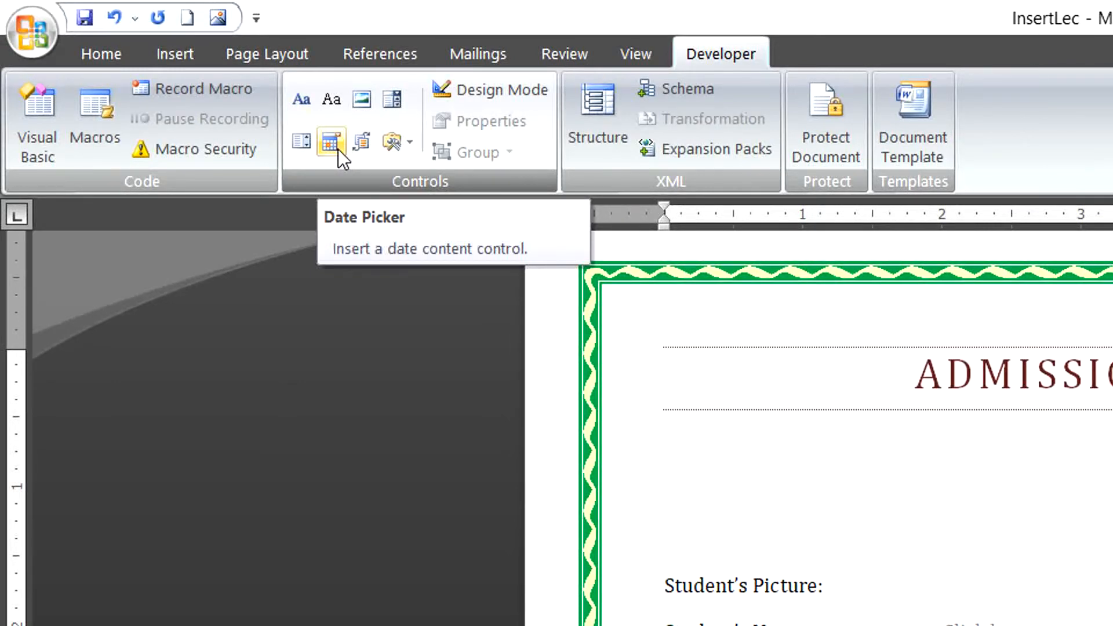
Insert a date picker titled 'DOB' using the 'dddd, MMMM d, yyyy' format.
left_click(338, 149)
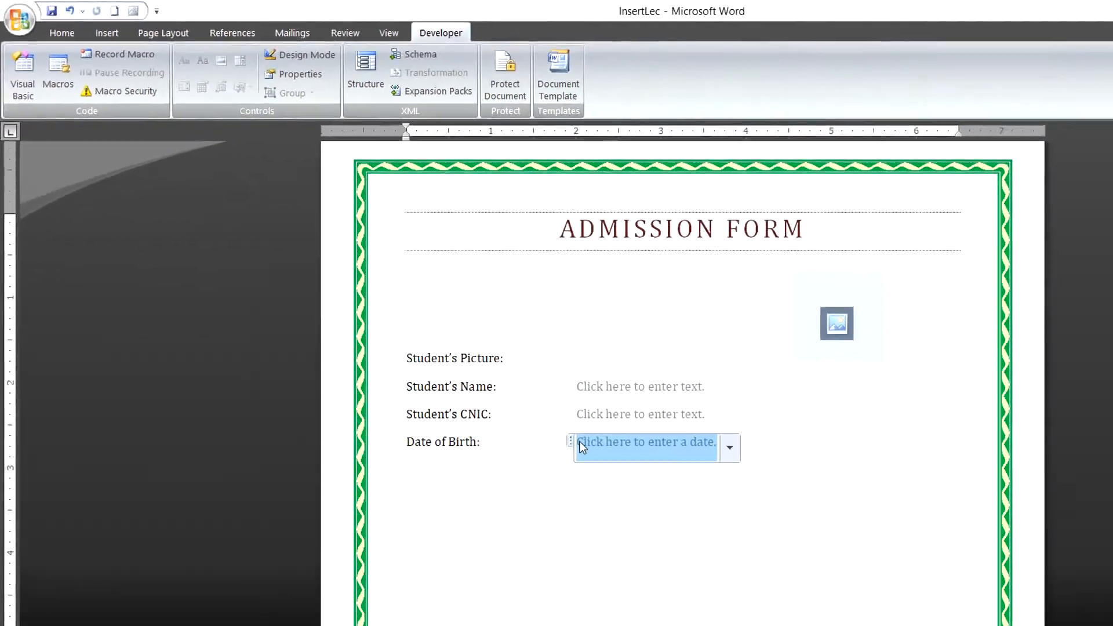
left_click(293, 71)
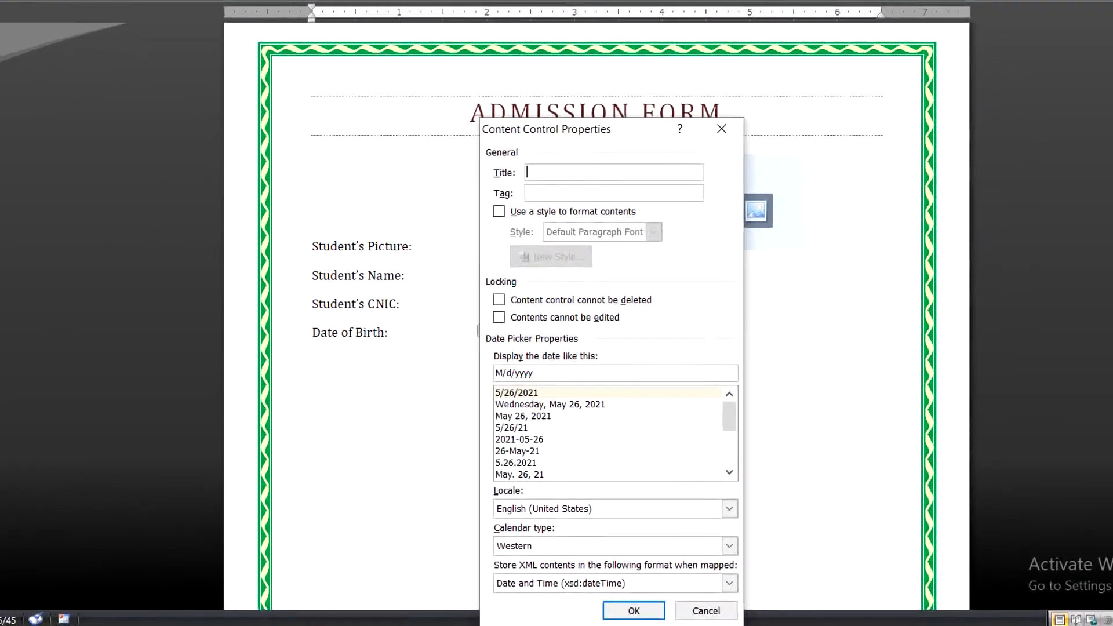
type("DOP")
key("BackSpace")
type("B")
left_click(515, 406)
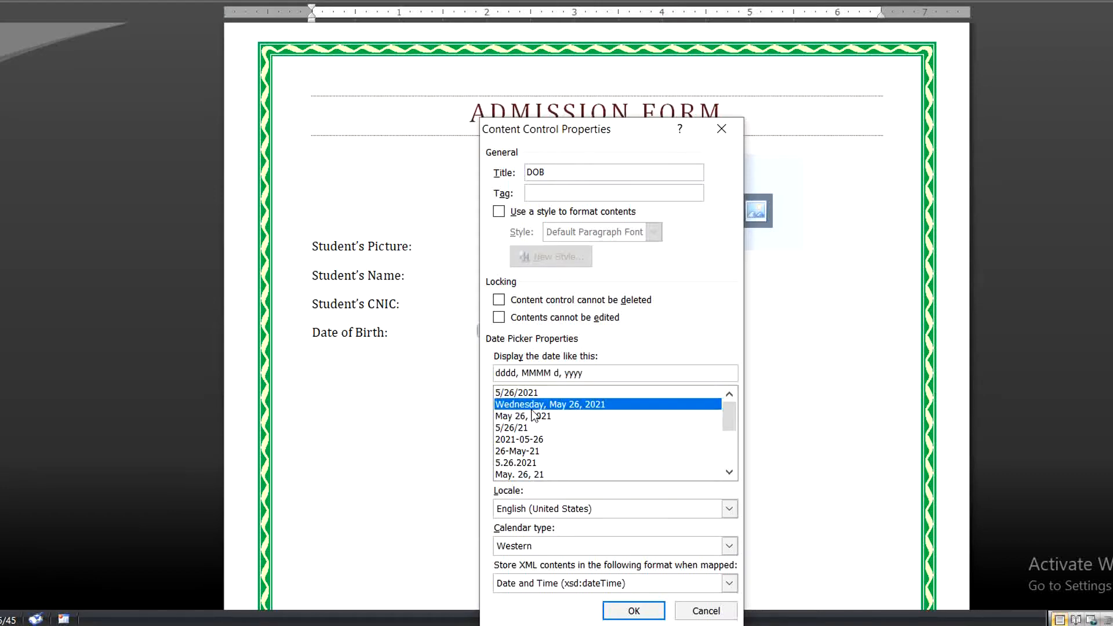
left_click(634, 612)
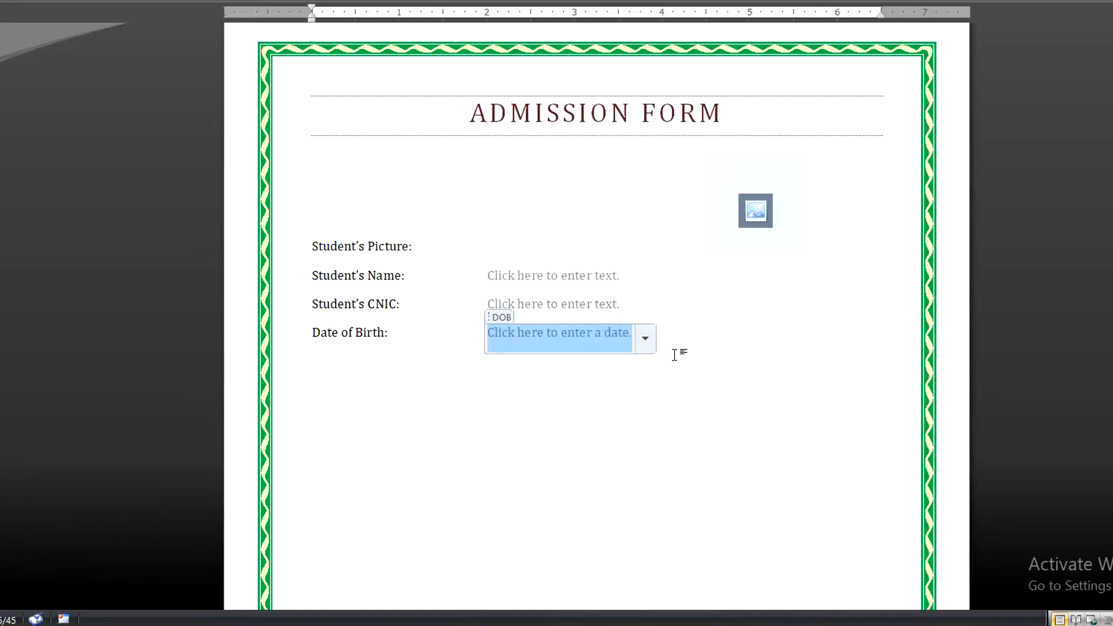
left_click(686, 347)
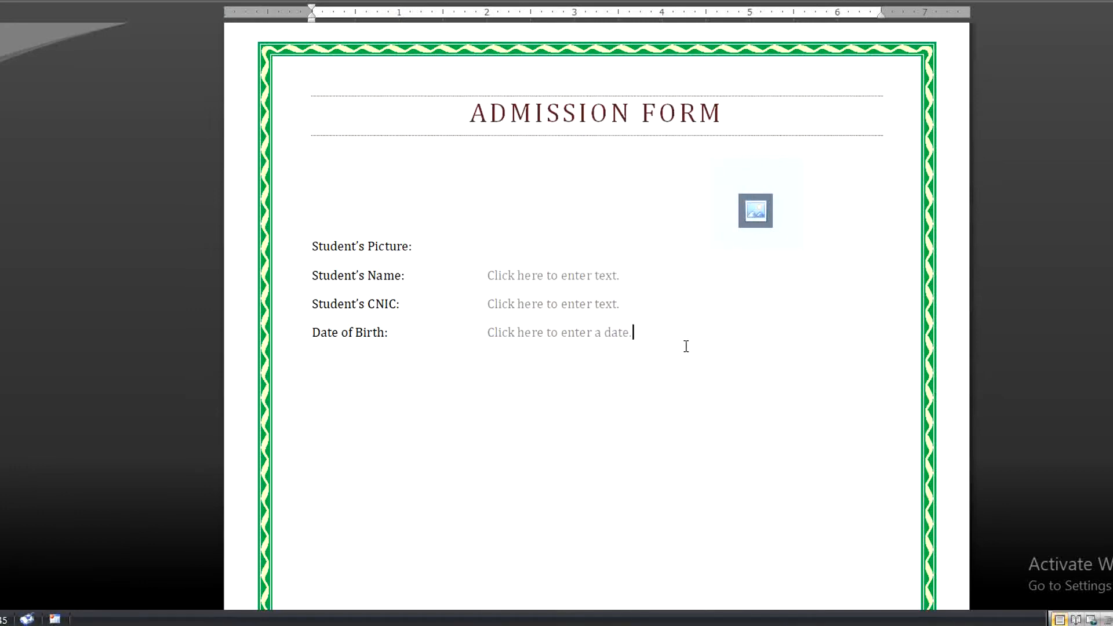
On a new line, type 'Age:' and insert a combo box beside it.
key("Return")
type("Age:")
key("Tab")
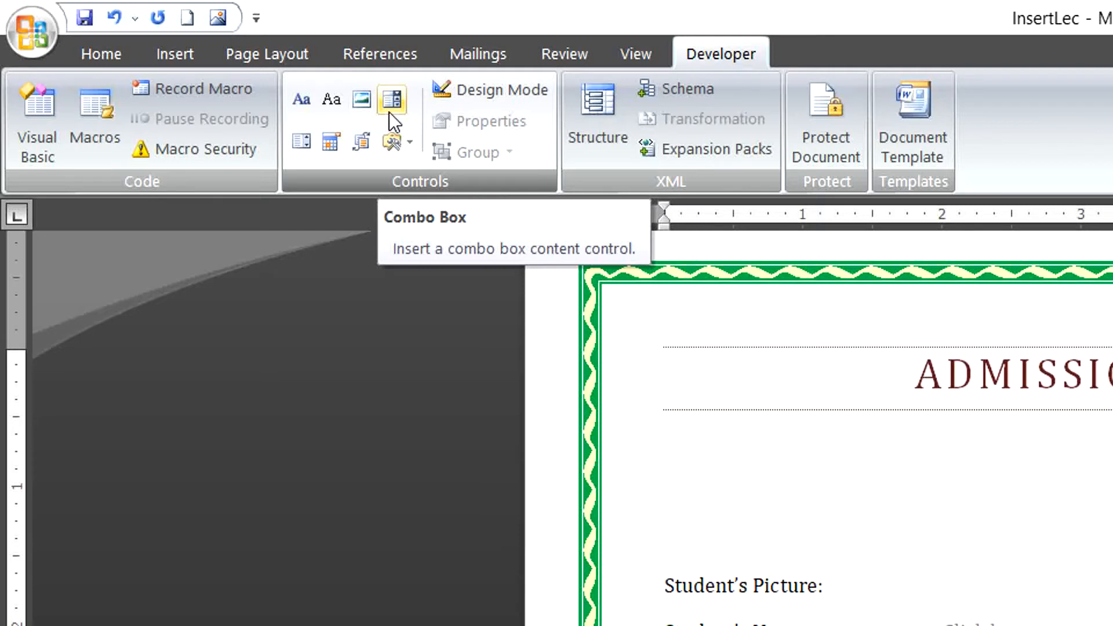
left_click(391, 103)
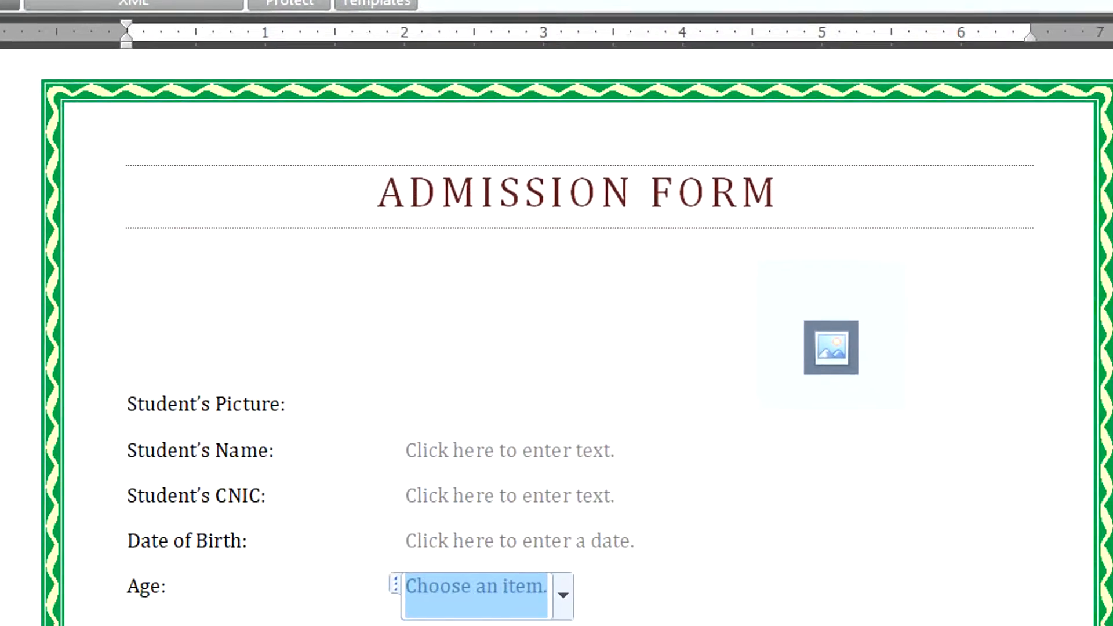
In the Age field's properties, remove 'Choose an item.' and begin adding a choice.
left_click(1, 2)
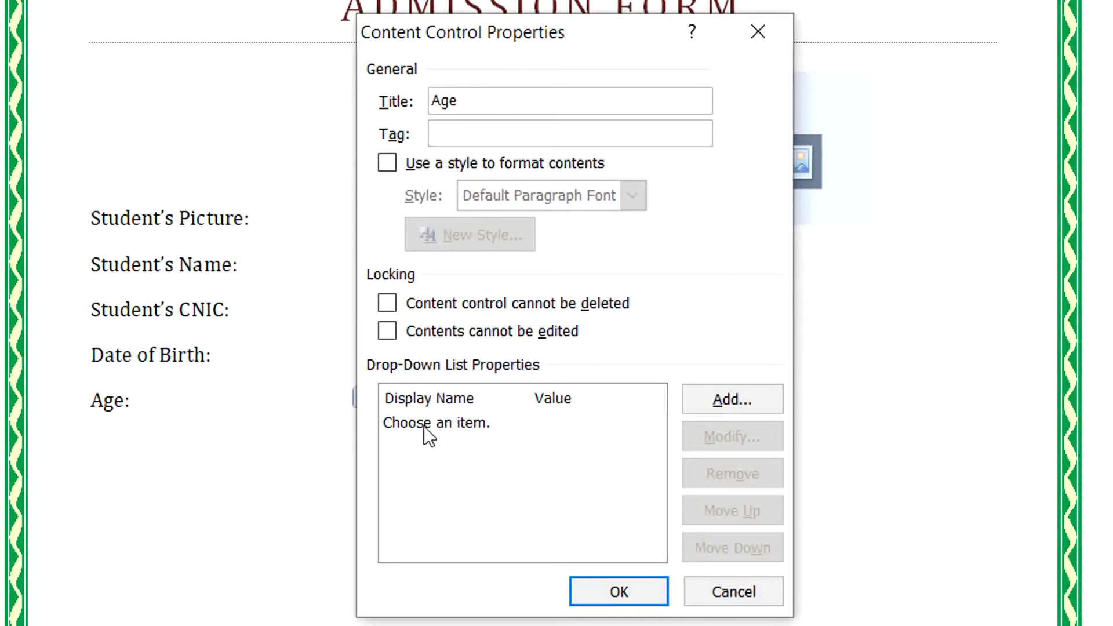
left_click(461, 424)
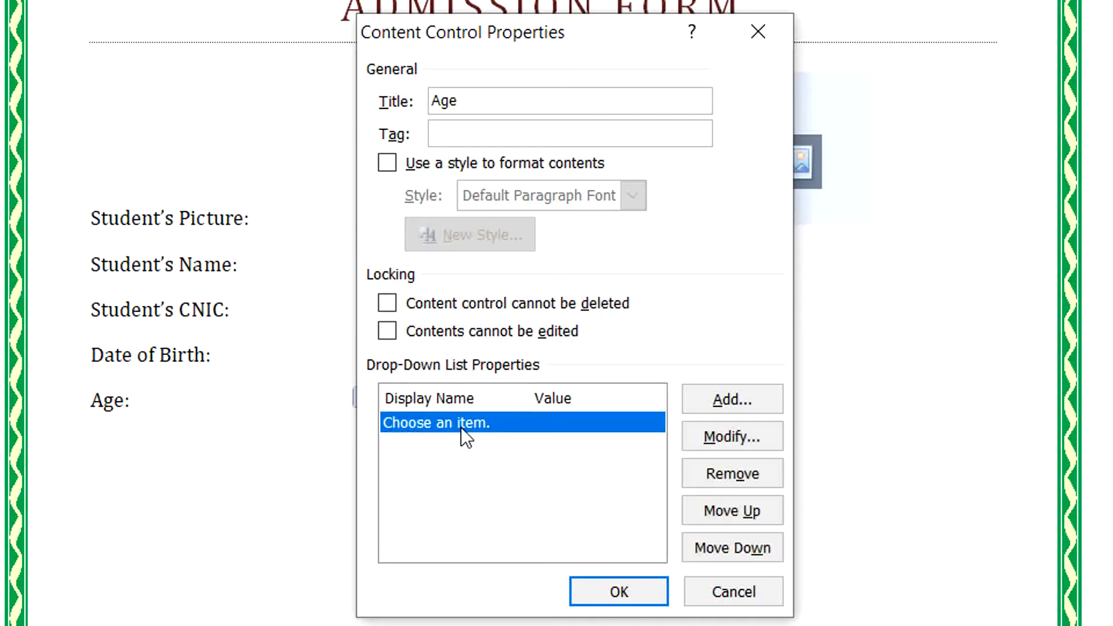
left_click(706, 477)
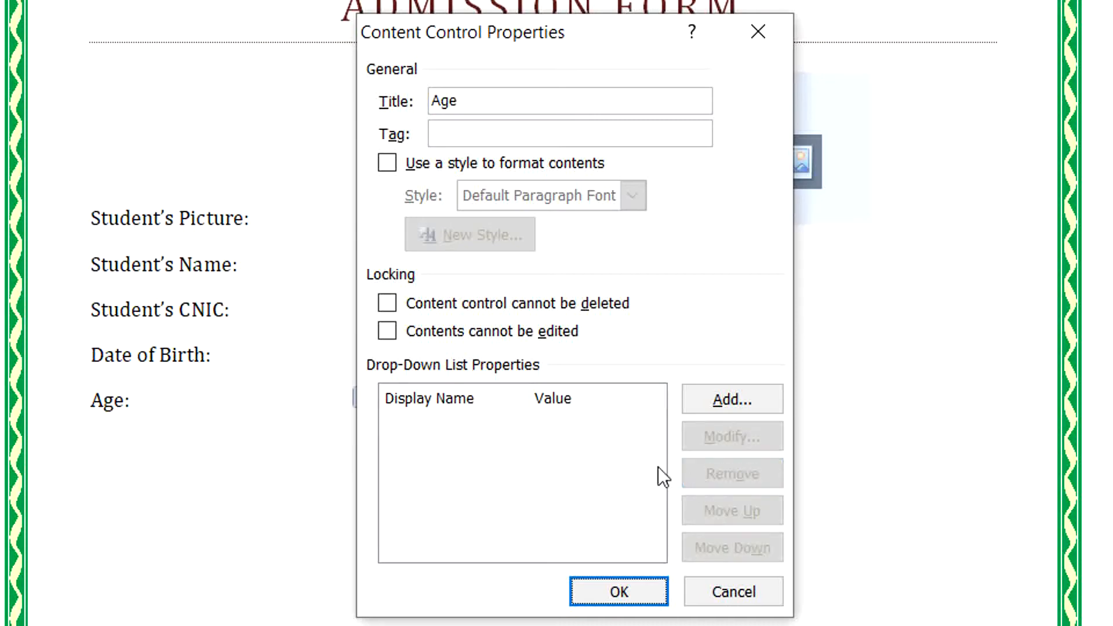
left_click(702, 401)
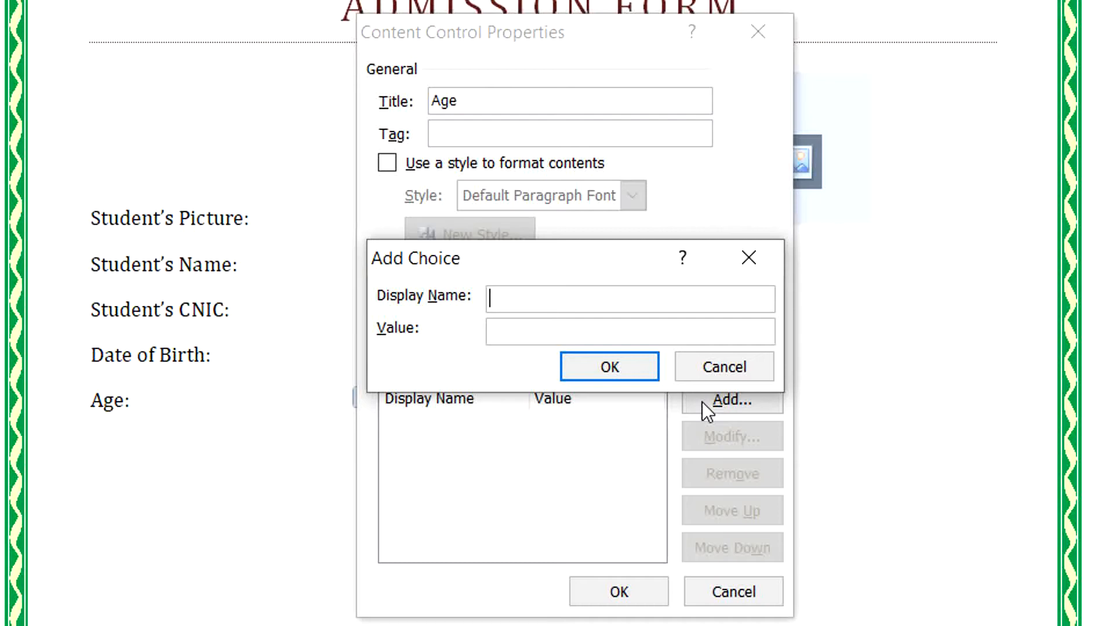
Add the age choices 1-5 and 5-10.
type("15")
key("BackSpace")
type("-5")
left_click(639, 371)
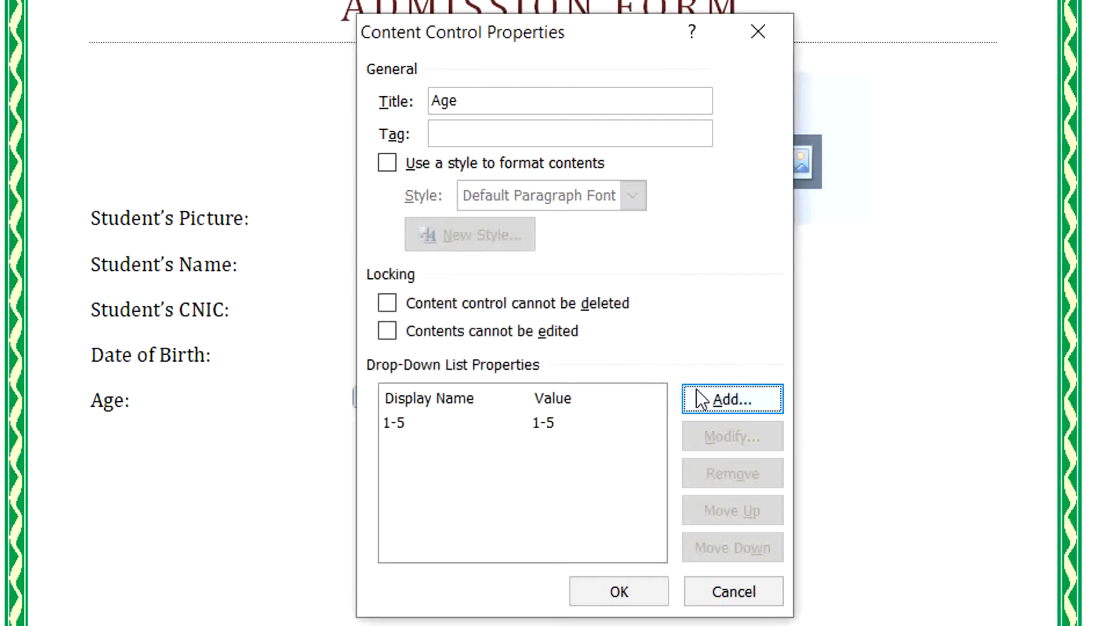
left_click(704, 402)
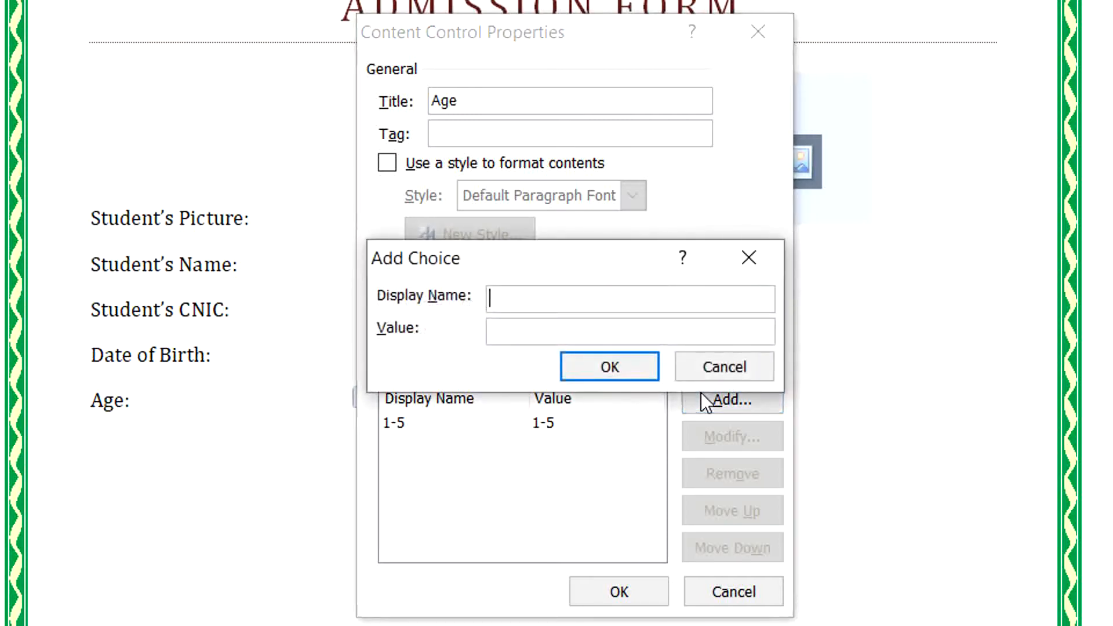
type("5-10")
key("Return")
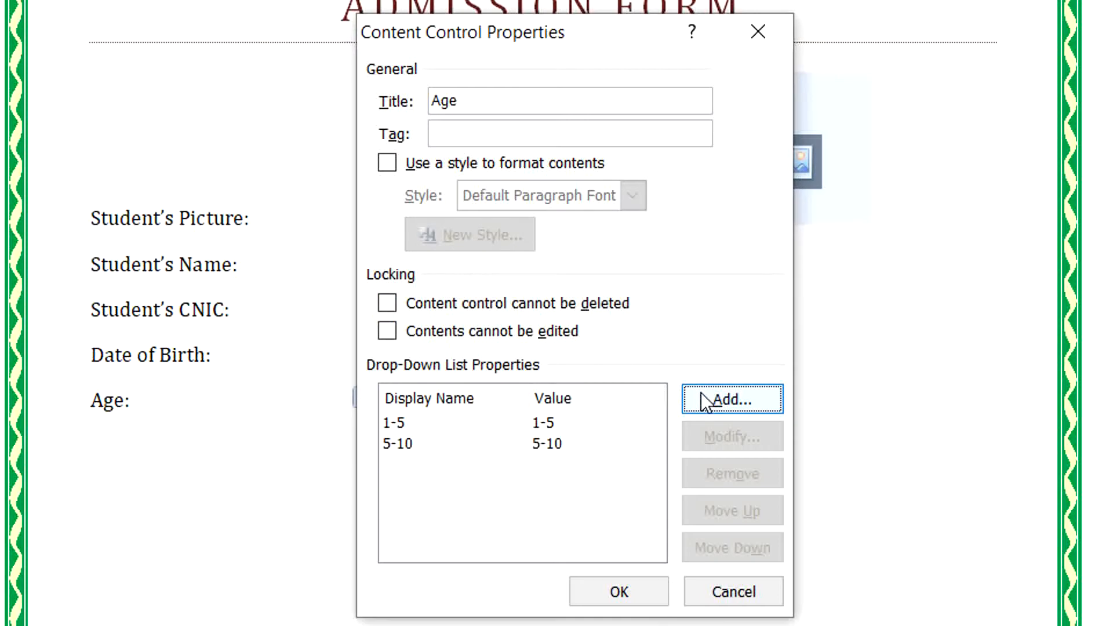
Add the choices 10-15 and 15-20, then apply the Age field settings.
left_click(704, 402)
type("10-")
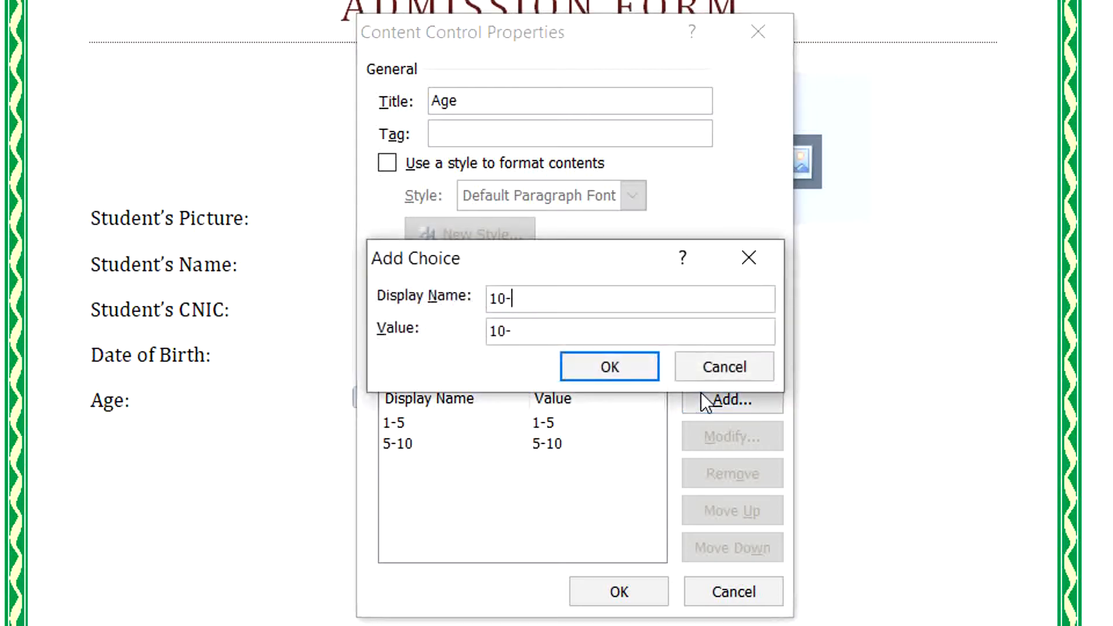
type("15")
key("Return")
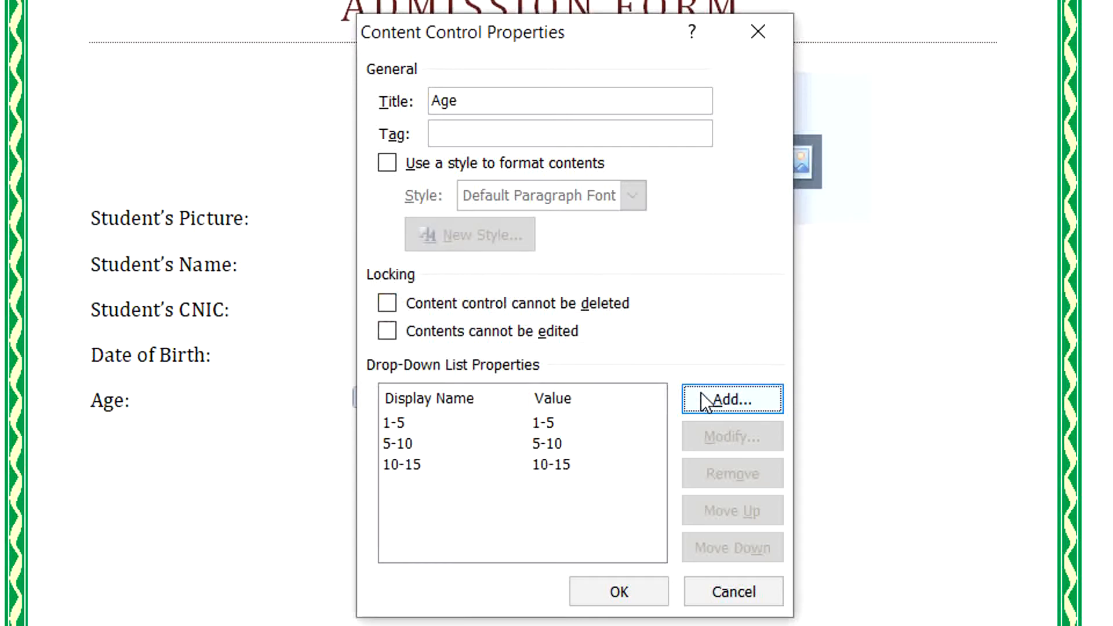
left_click(705, 401)
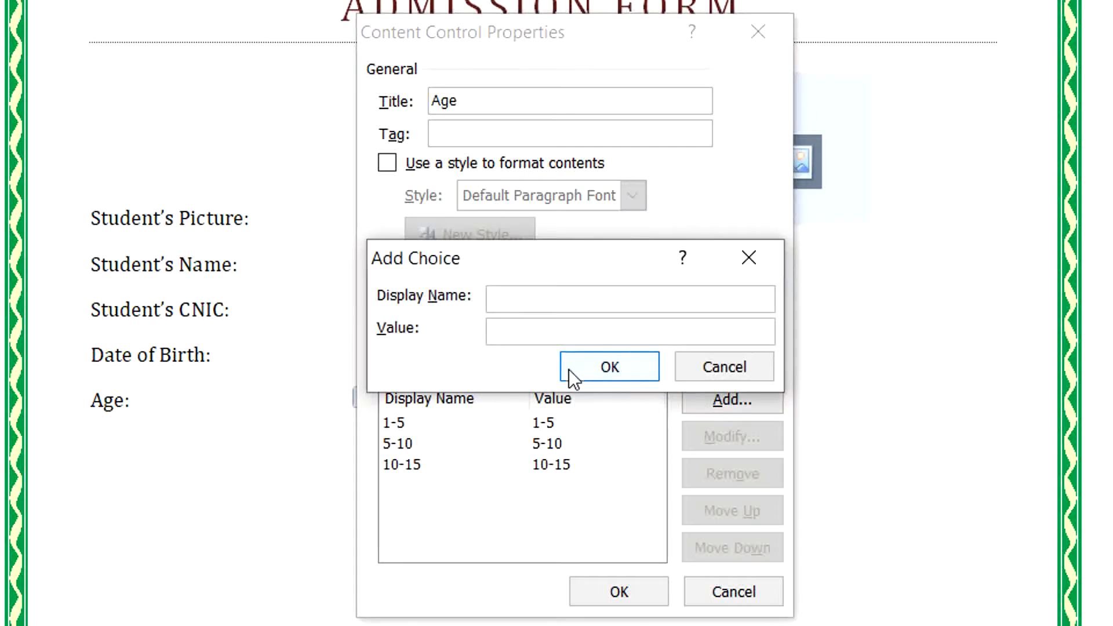
type("15-20")
left_click(572, 359)
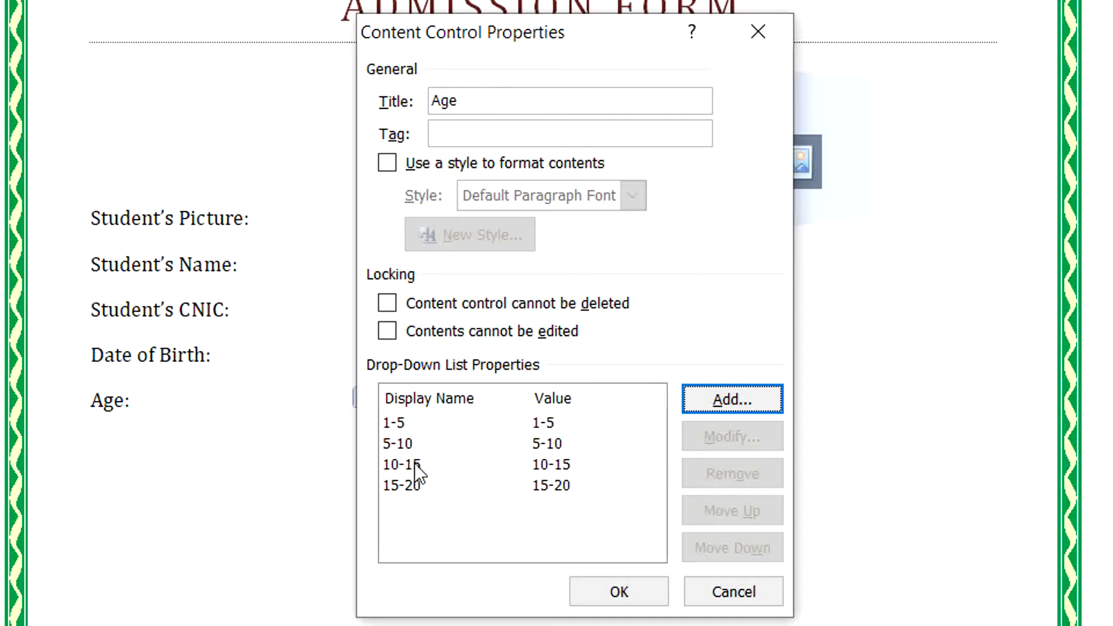
left_click(609, 596)
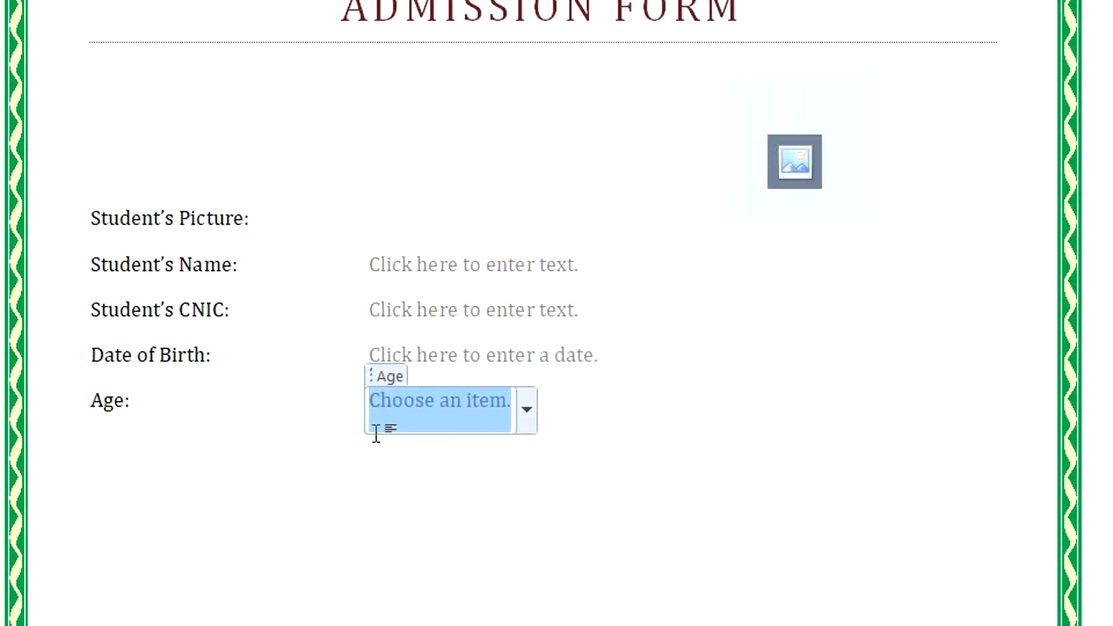
left_click(603, 424)
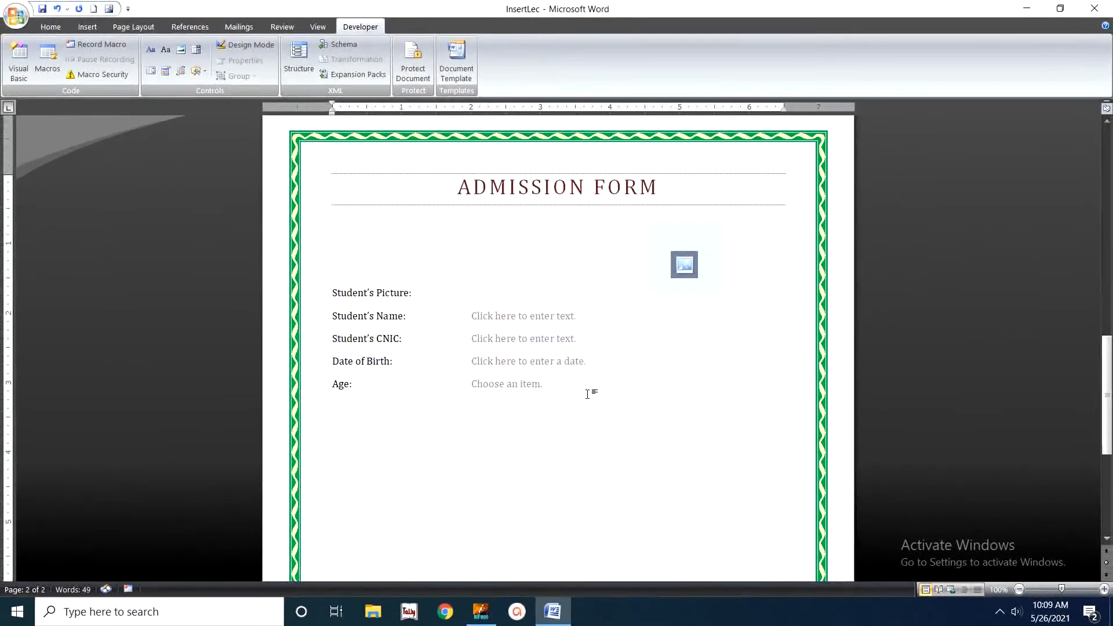
On a new line, type 'Qualification:' and insert a drop-down list beside it.
key("Return")
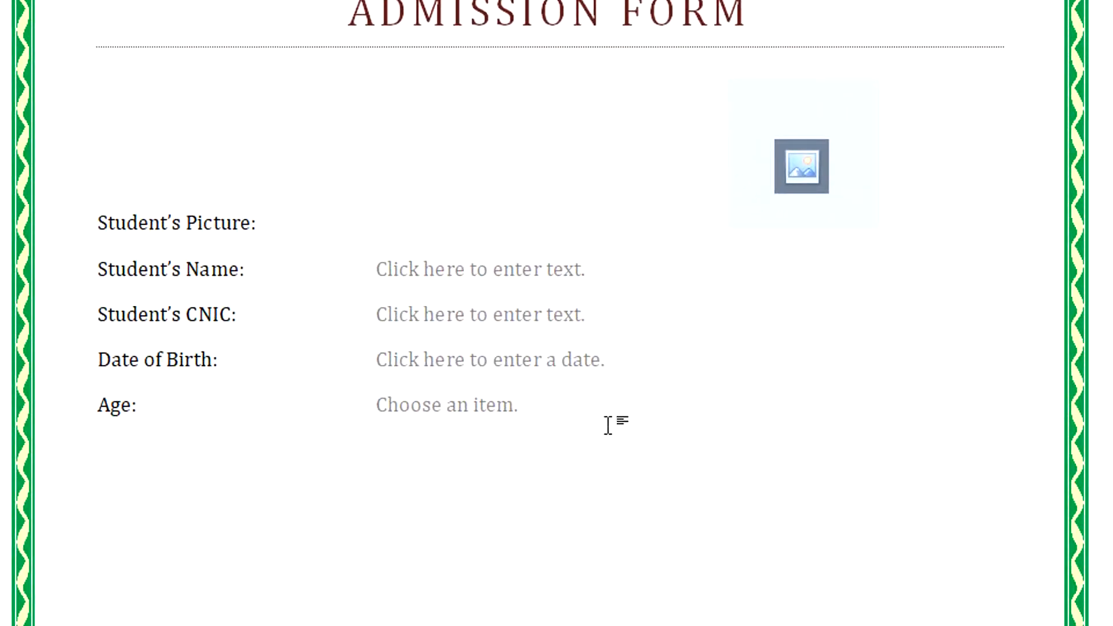
type("Qualification:")
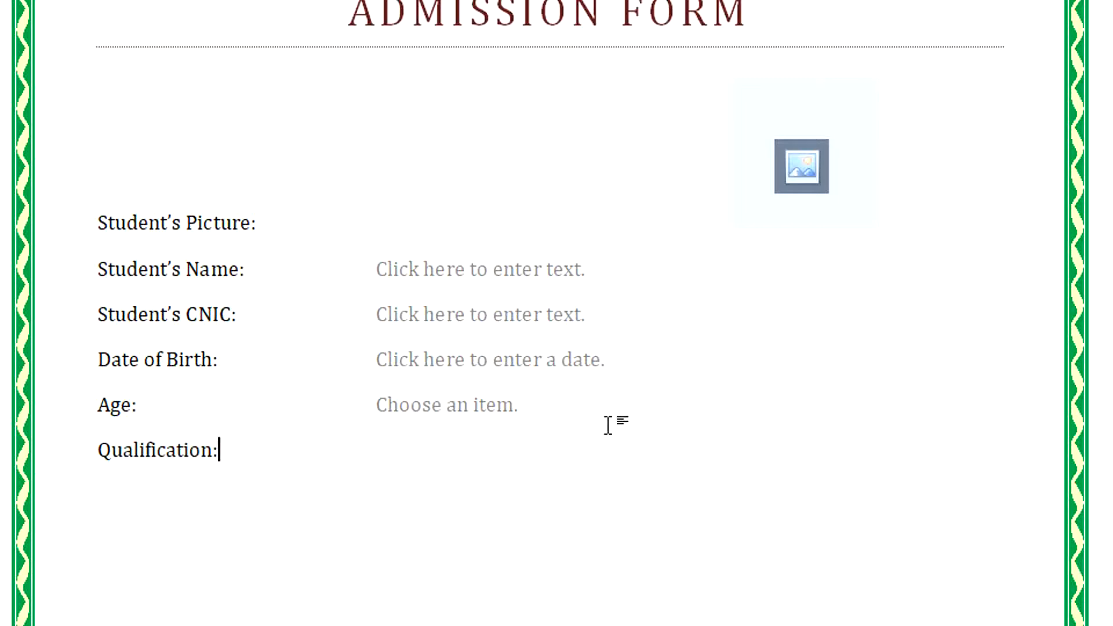
key("Tab")
key("Tab")
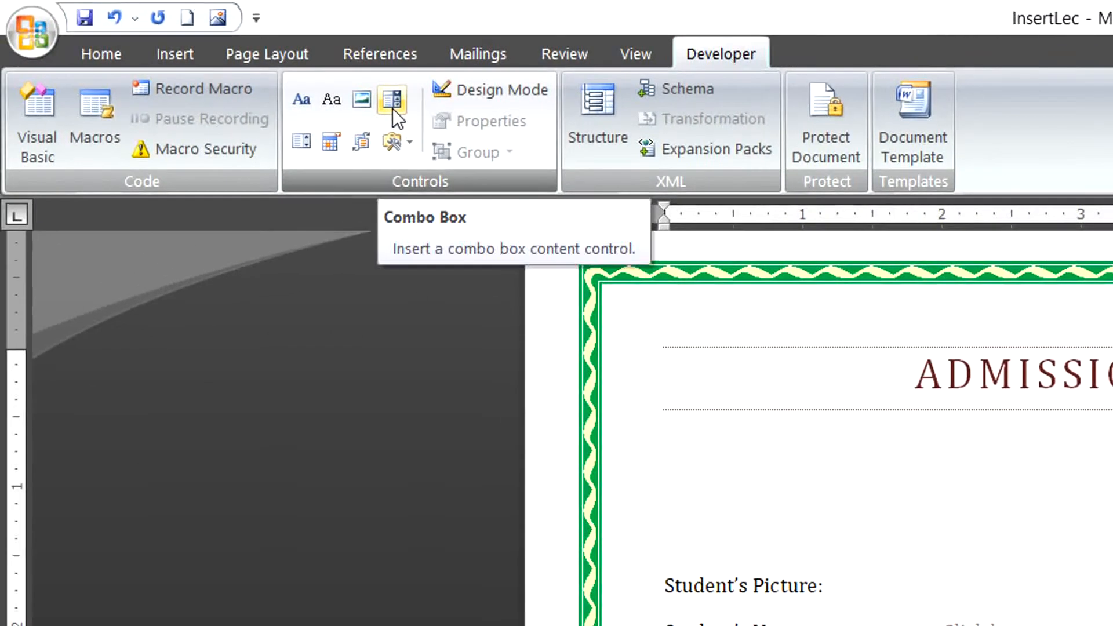
left_click(392, 103)
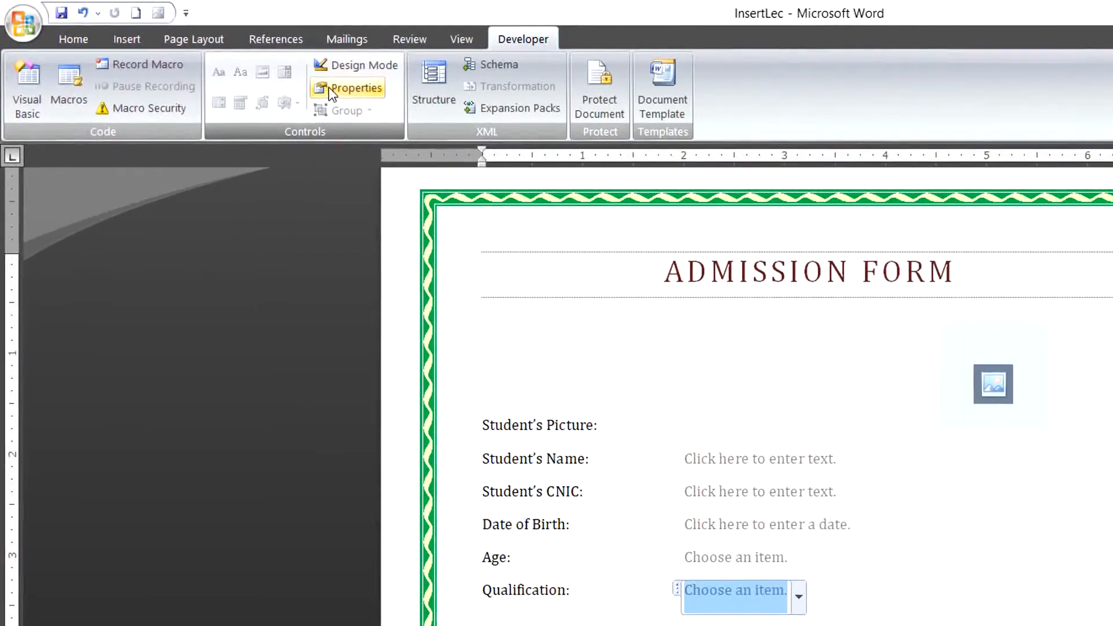
Title the drop-down 'Qualification' and remove the 'Choose an item.' placeholder.
left_click(454, 120)
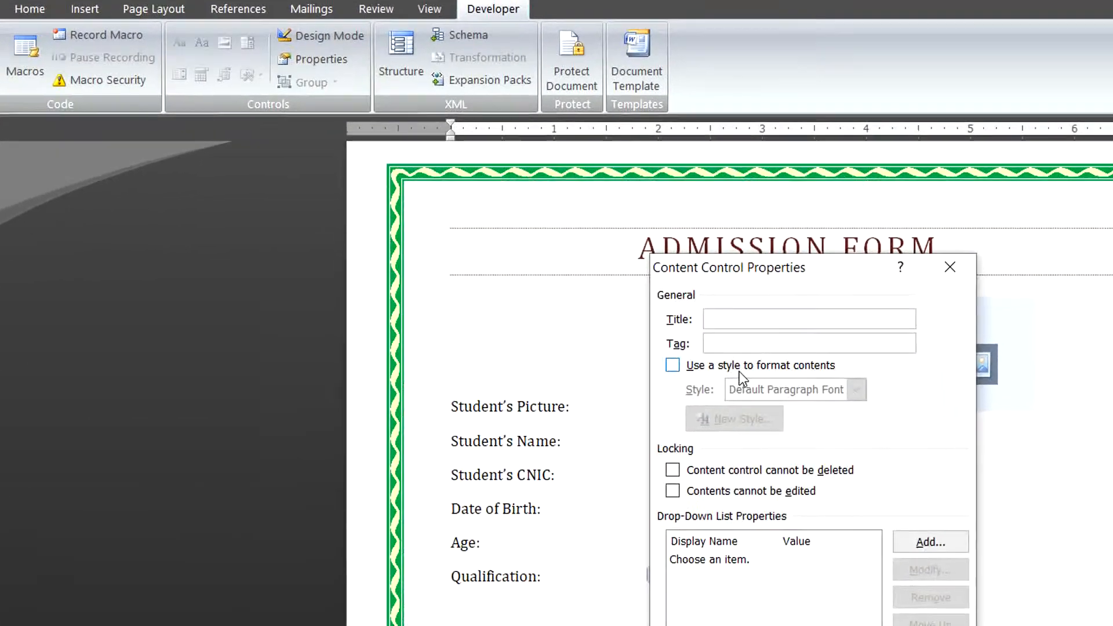
type("Qualifi")
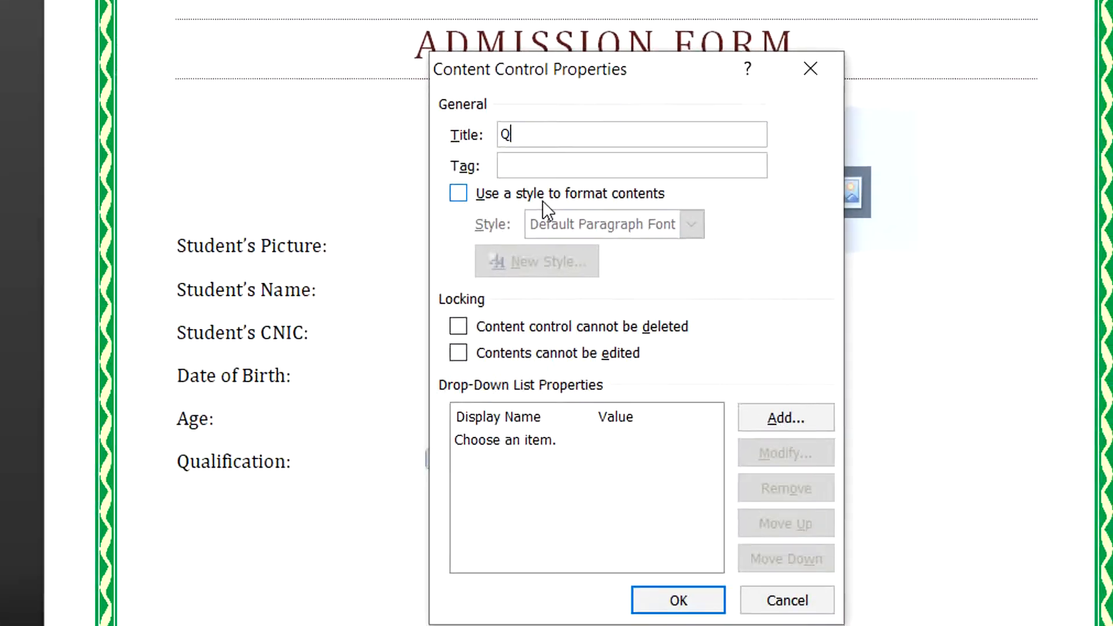
type("er")
key("BackSpace")
key("BackSpace")
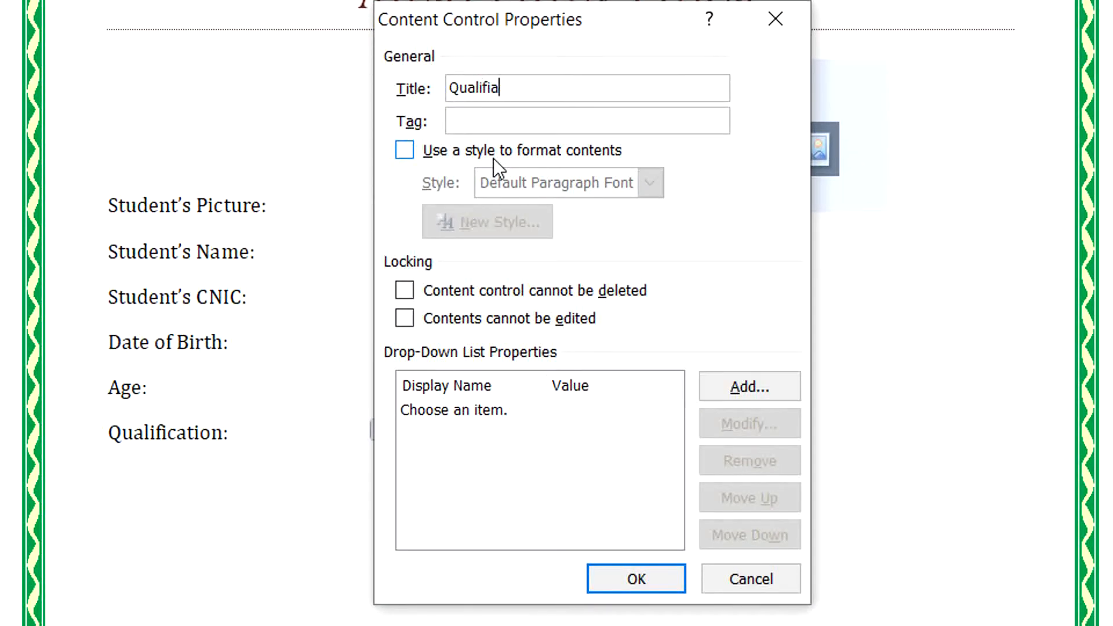
type("cation")
left_click(434, 417)
left_click(721, 465)
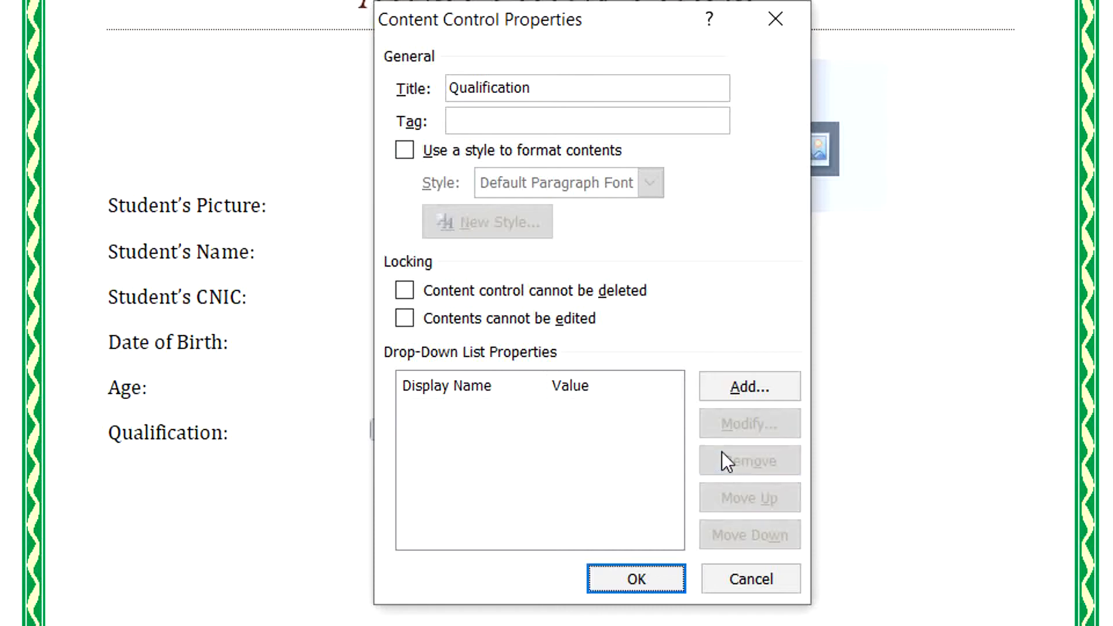
Add Metric and Intermediate as drop-down choices.
left_click(728, 394)
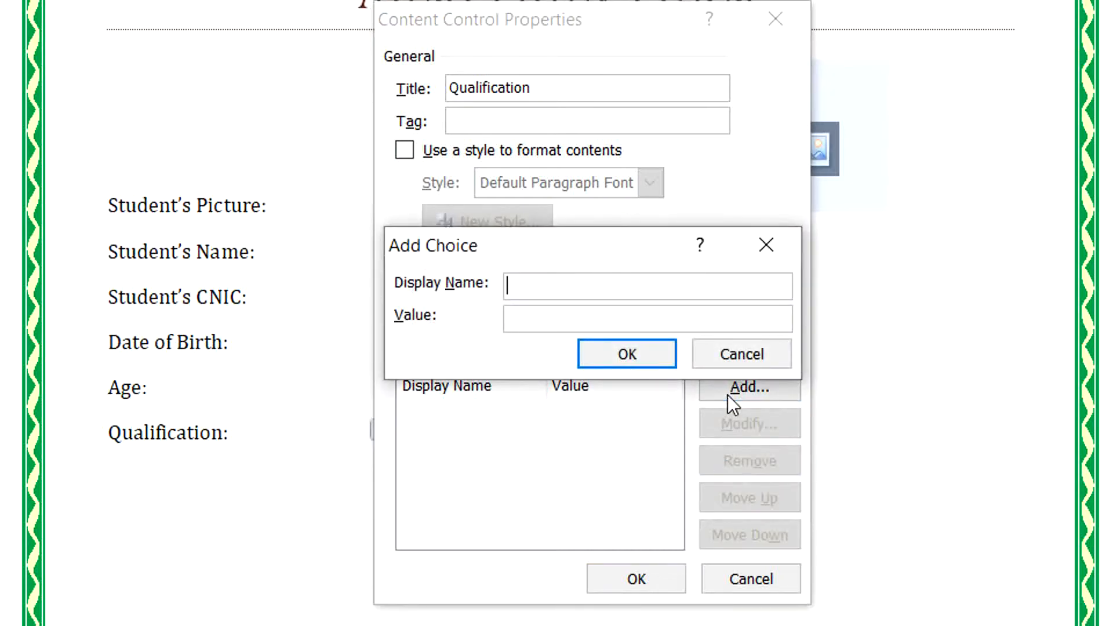
type("Metric")
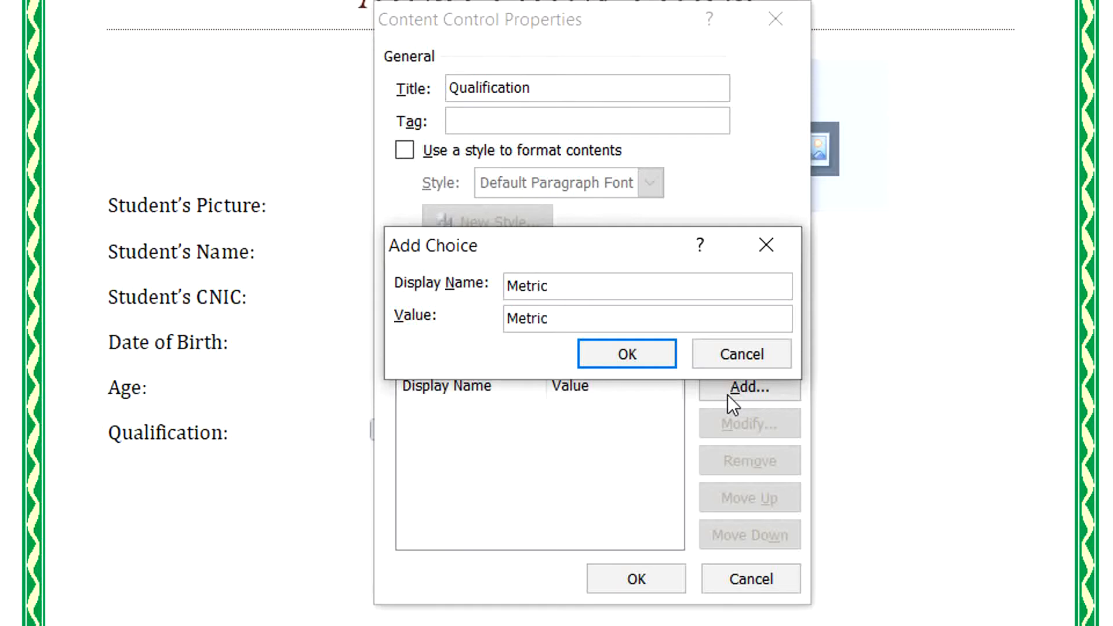
key("Return")
left_click(728, 395)
type("In")
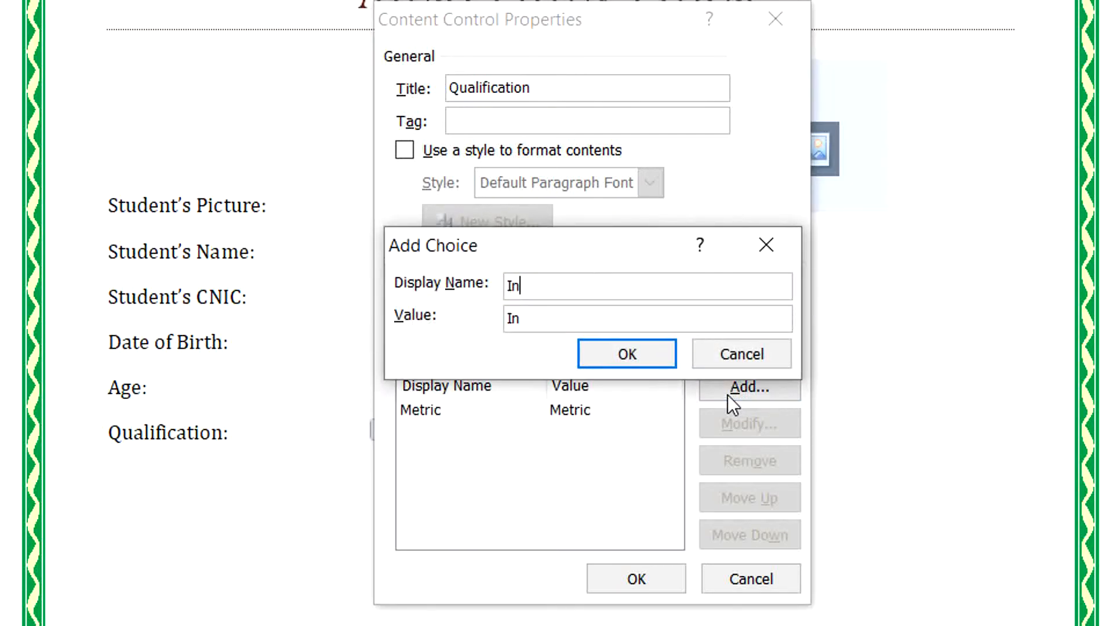
type("termediate")
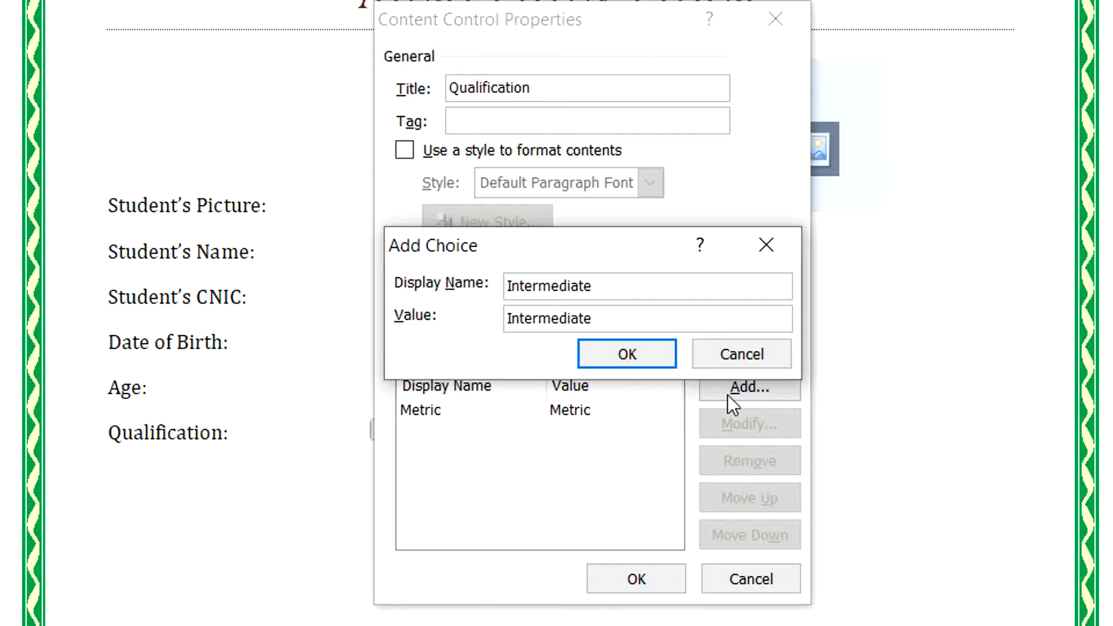
key("Return")
Add Graduation and Master as choices and apply the drop-down settings.
left_click(728, 395)
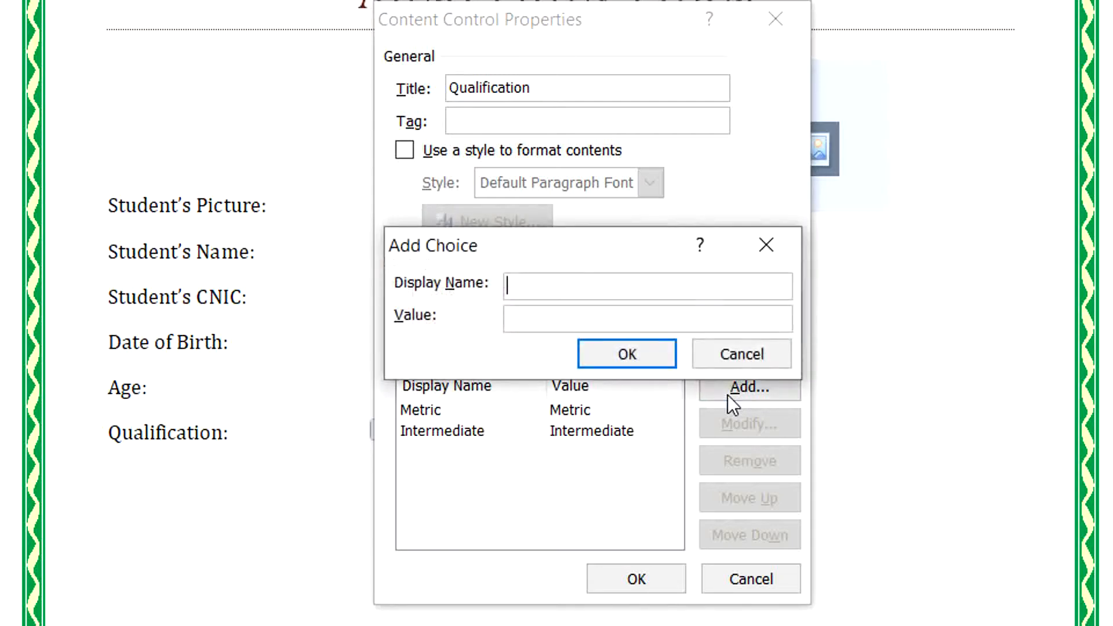
type("Gradu")
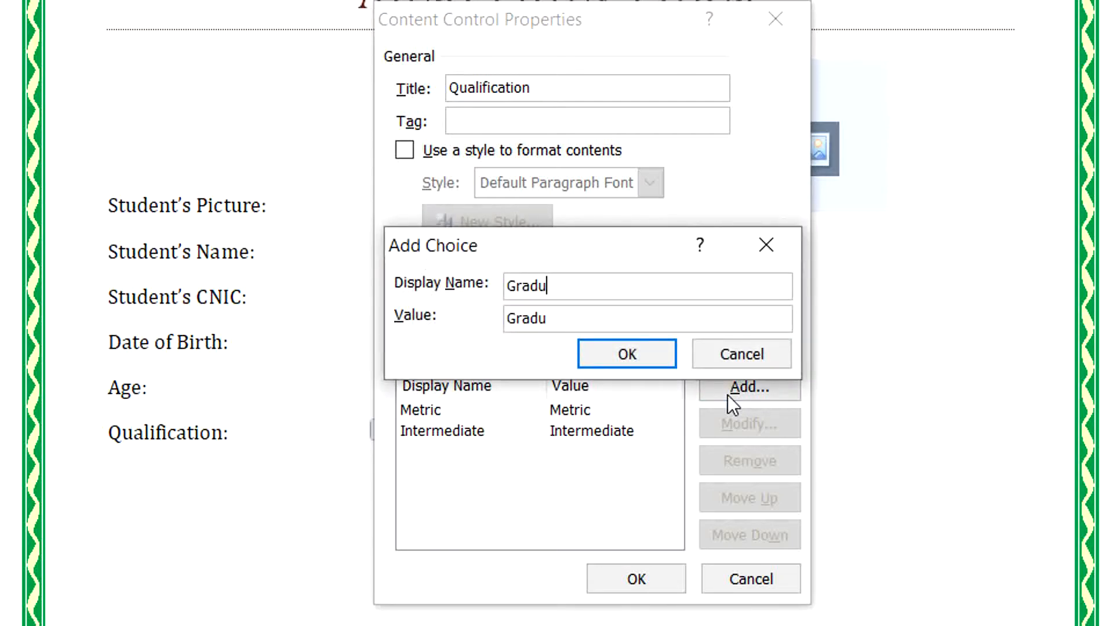
type("ation")
key("Return")
left_click(728, 395)
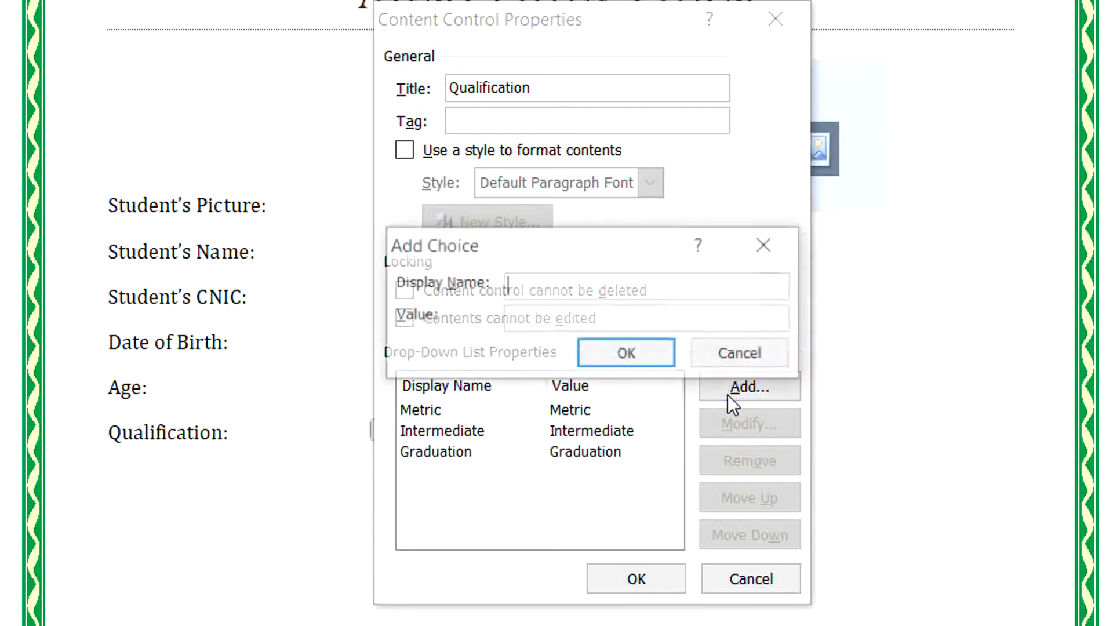
type("Master")
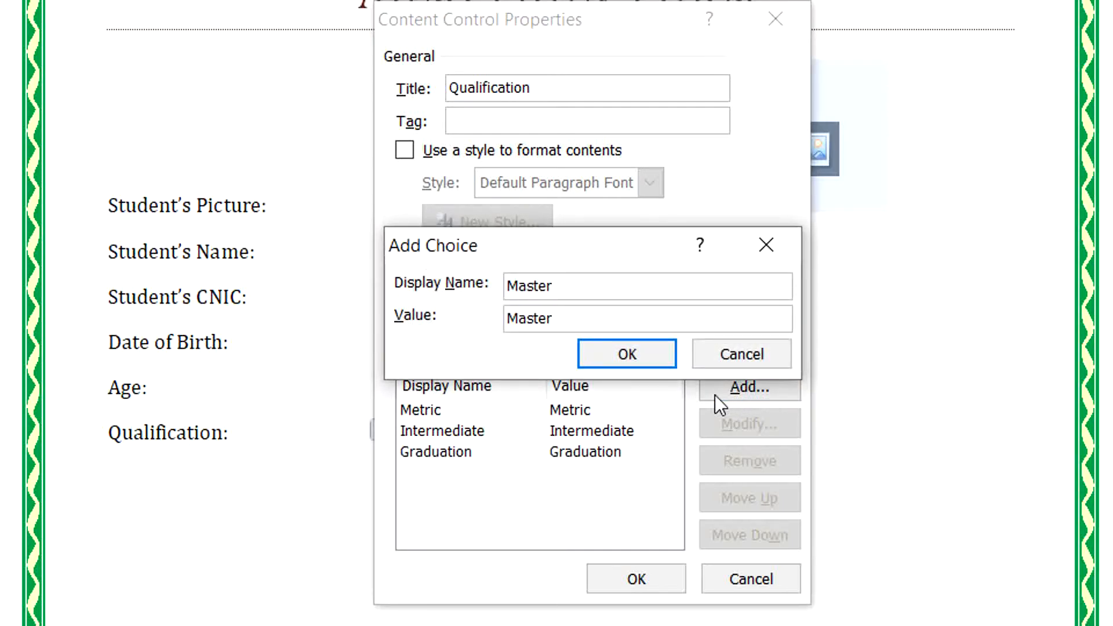
left_click(627, 354)
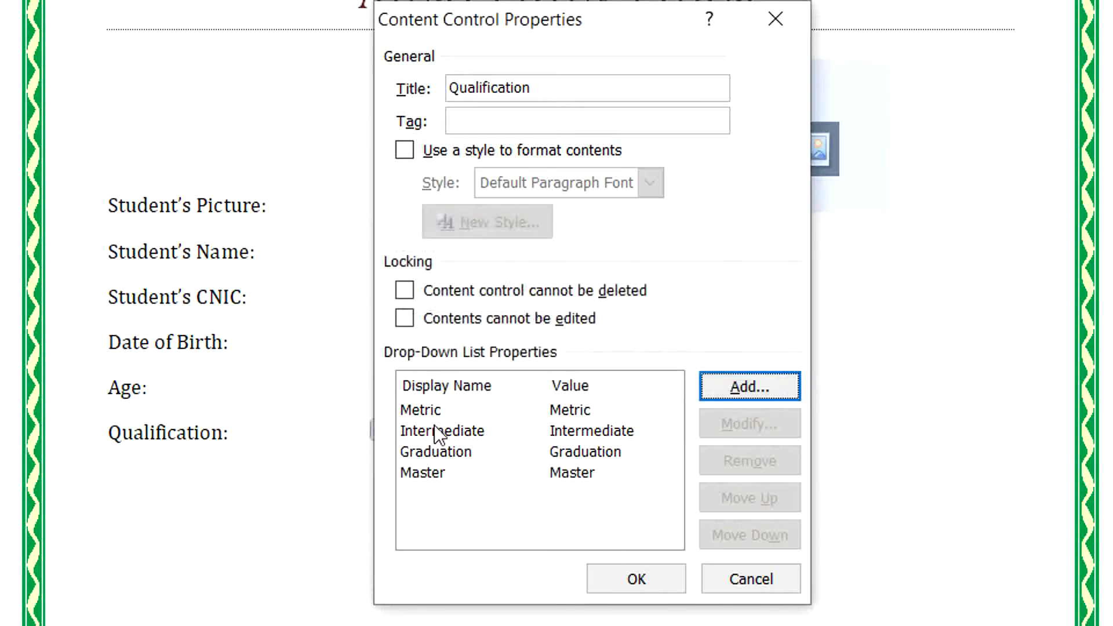
left_click(614, 582)
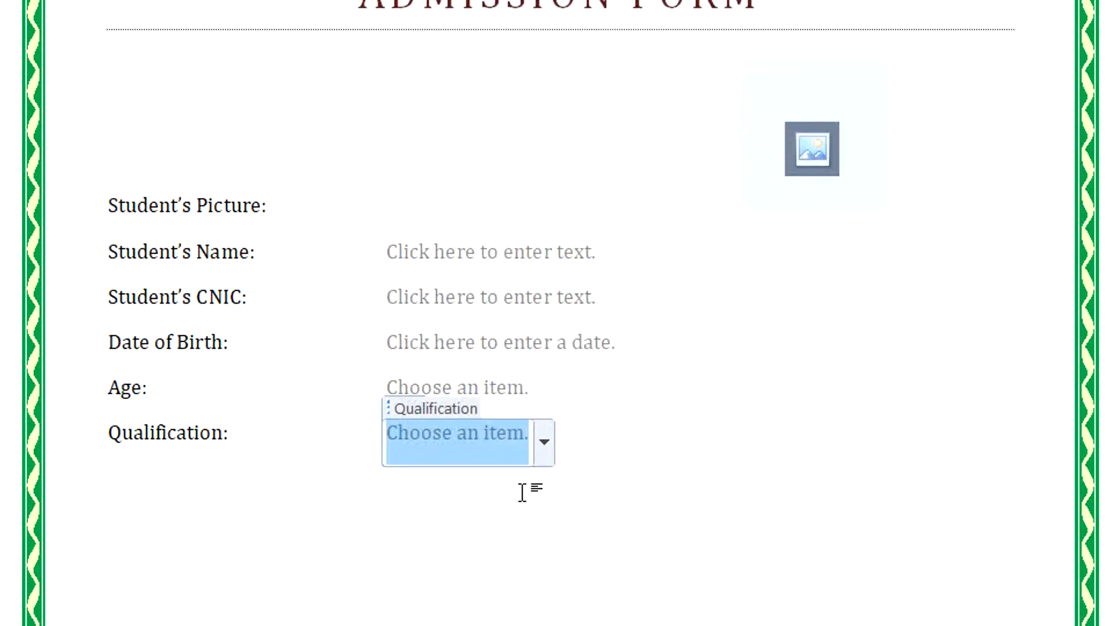
Add a 'Father's Name:' line with a rich text field beside it.
left_click(592, 448)
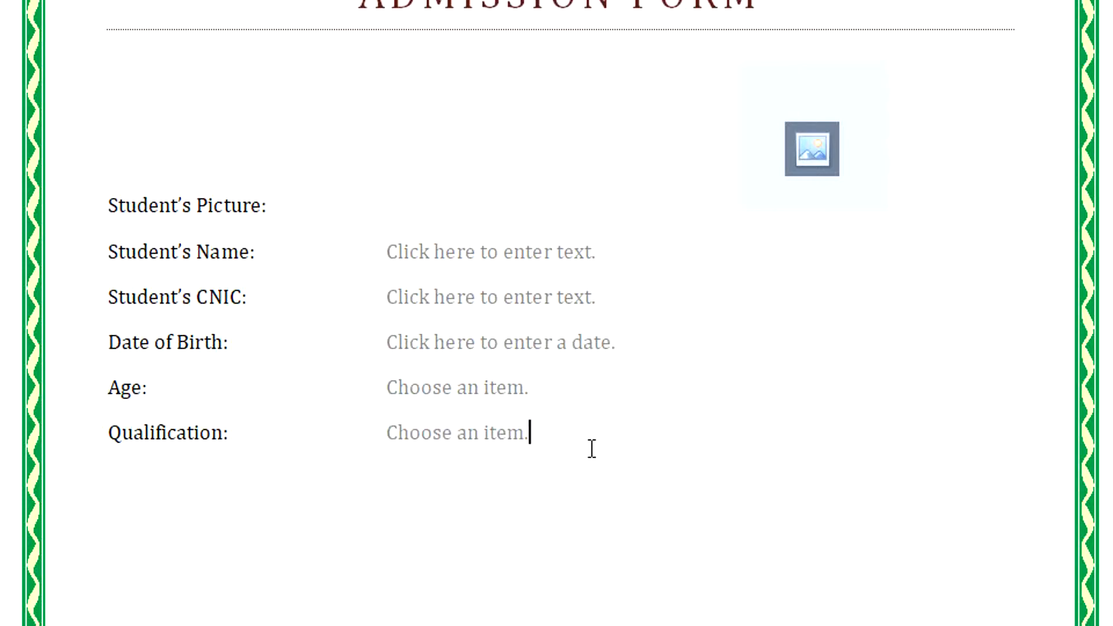
key("Return")
type("Father's Name")
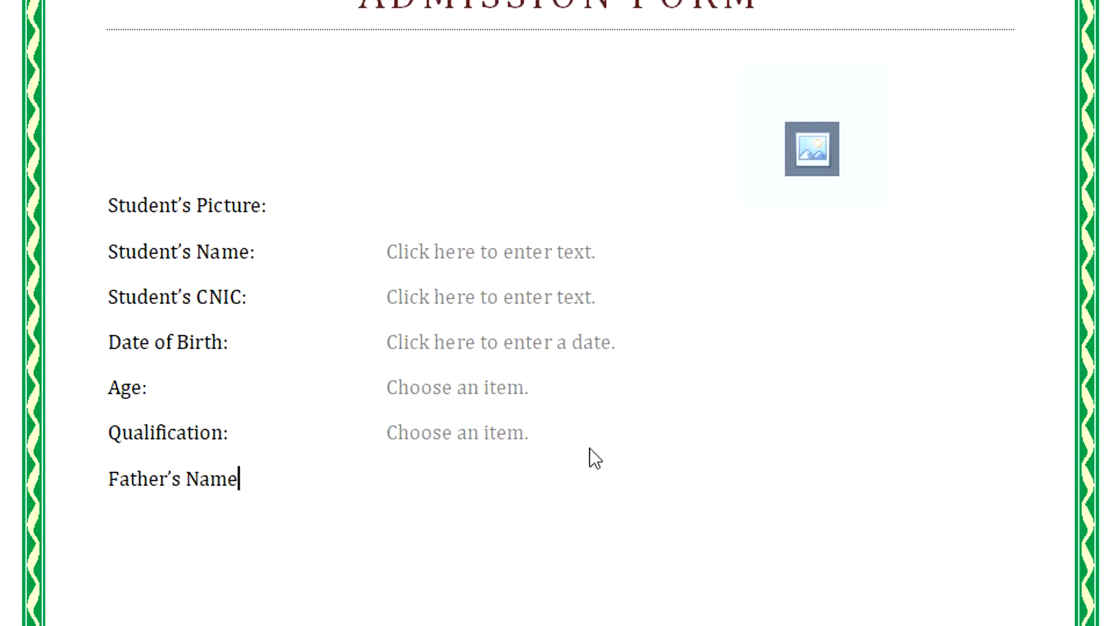
type(":")
key("Tab")
key("Tab")
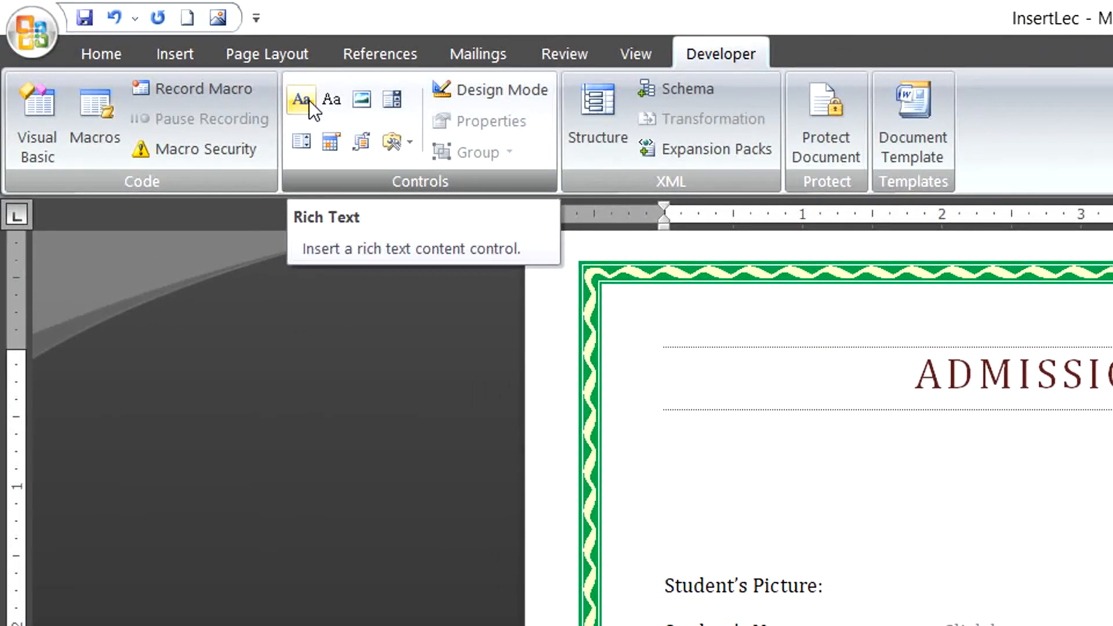
left_click(308, 100)
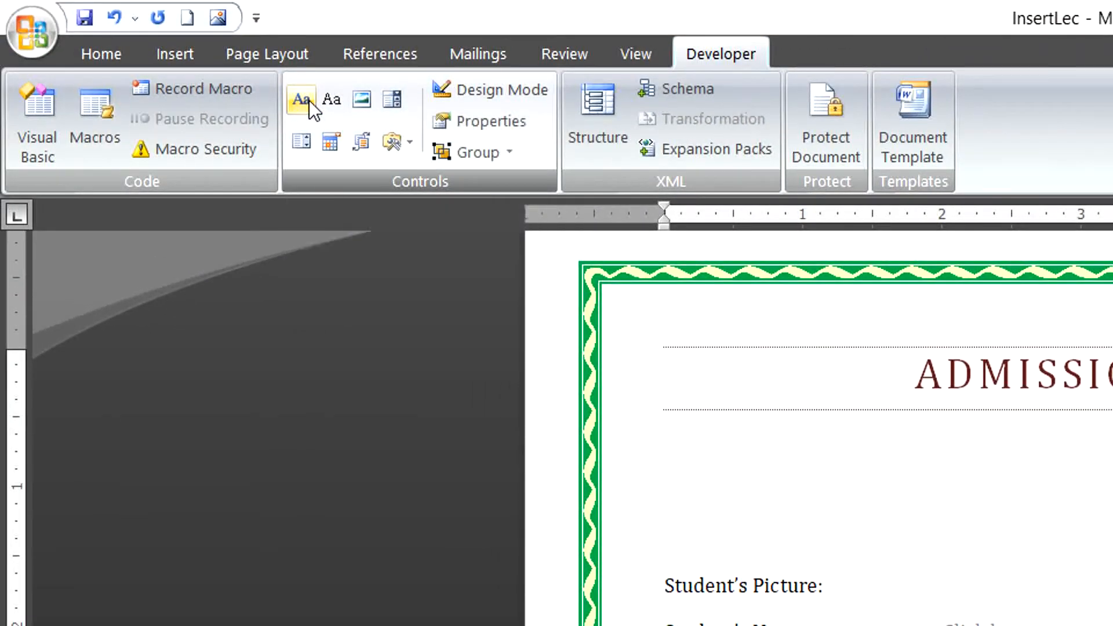
left_click(450, 124)
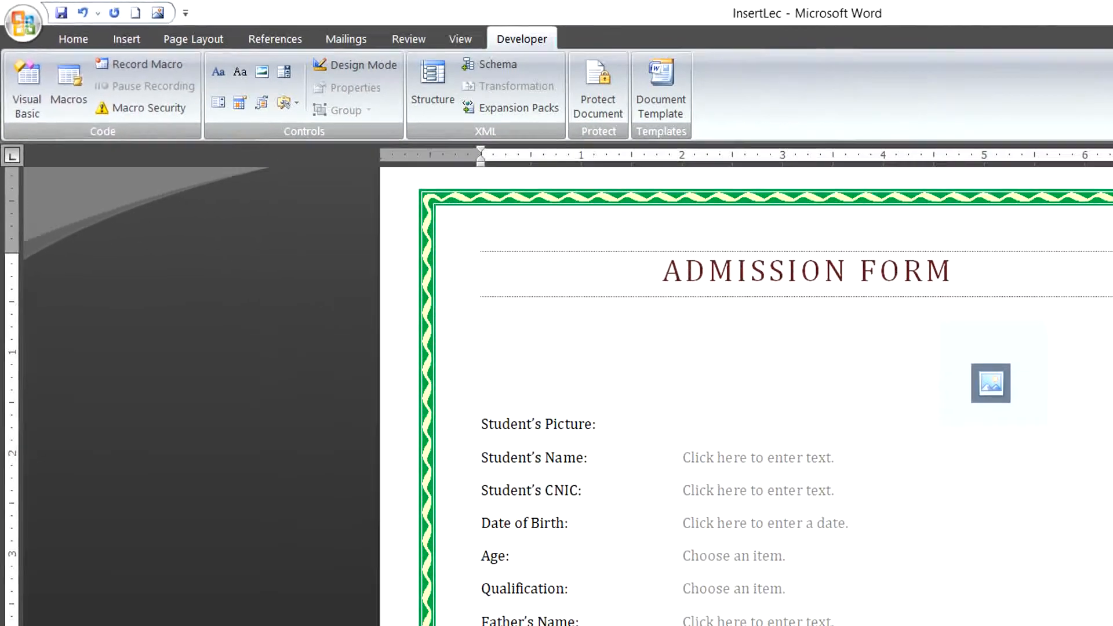
Add a 'Father's CNIC' line with a plain text field, then start a new line.
type("Fathers")
key("BackSpace")
key("BackSpace")
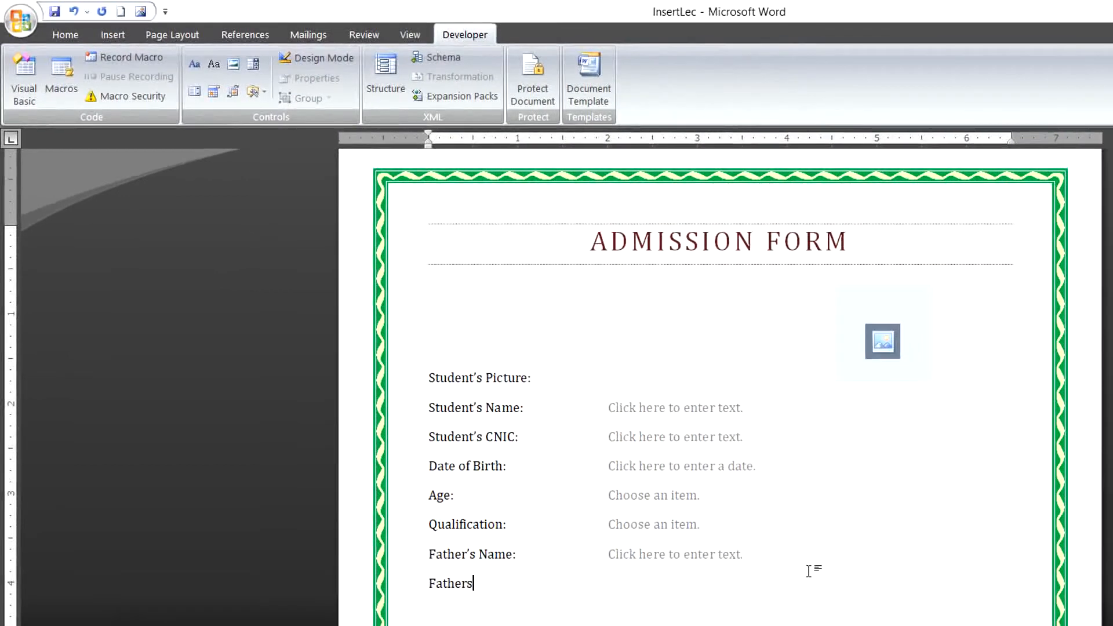
type("'s CNIC")
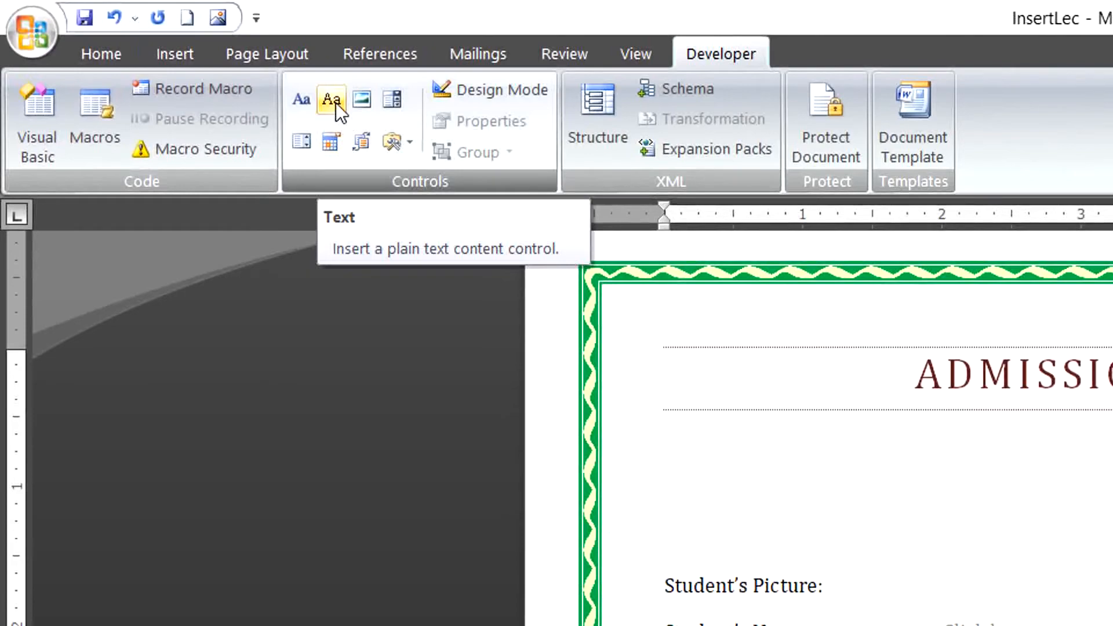
left_click(336, 103)
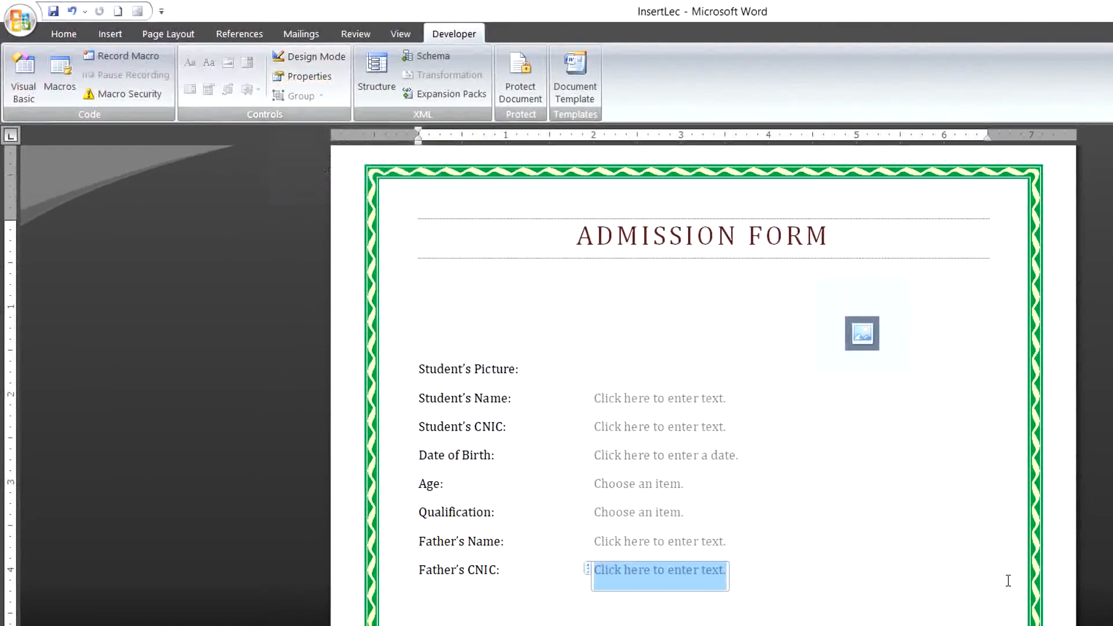
left_click(843, 575)
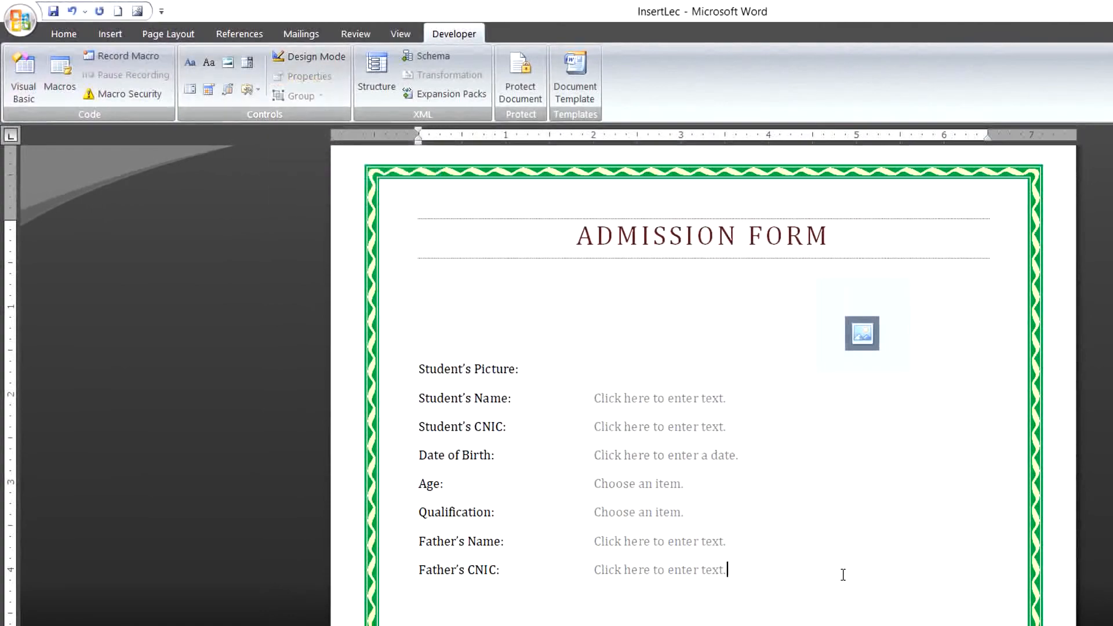
key("Return")
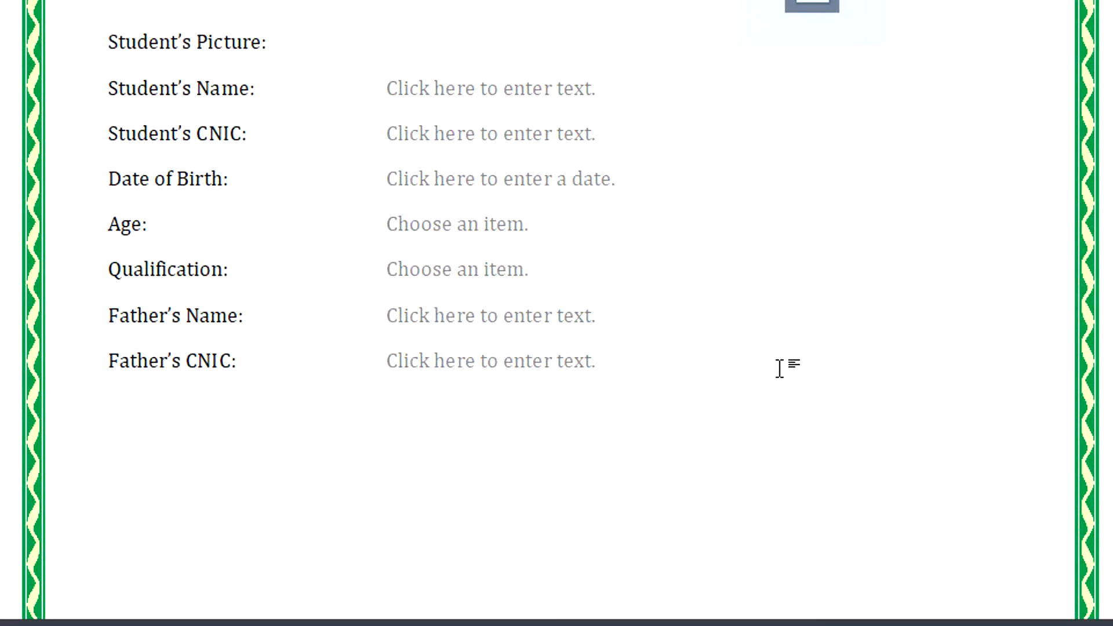
Type 'Marital Status:' and insert a combo box titled 'Marital' beside it.
type("Marital S")
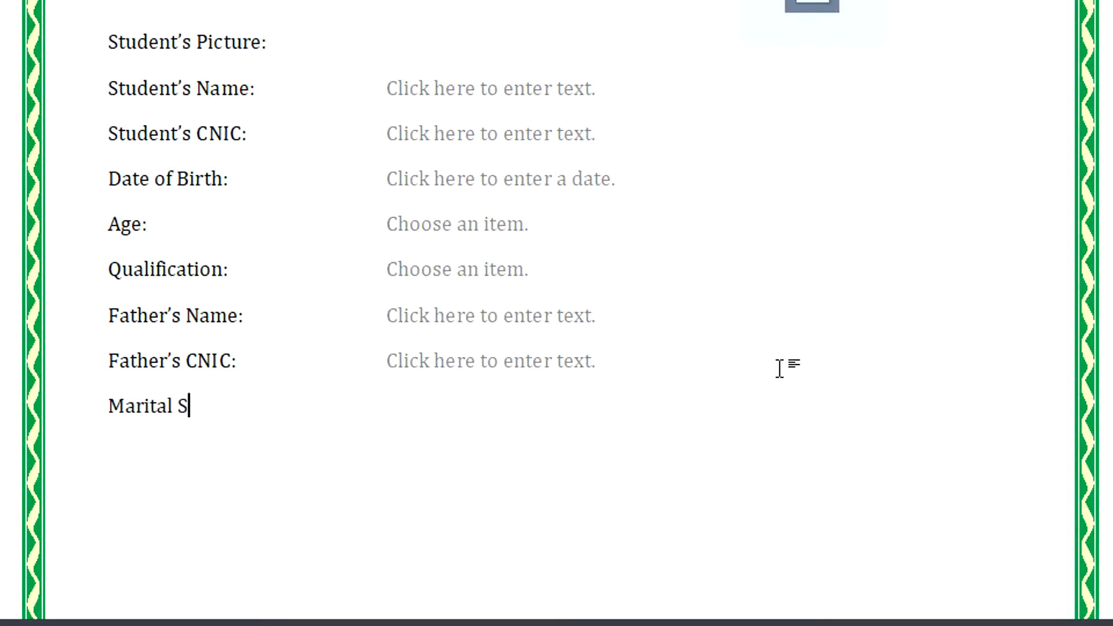
type("tatus:")
key("Tab")
key("Tab")
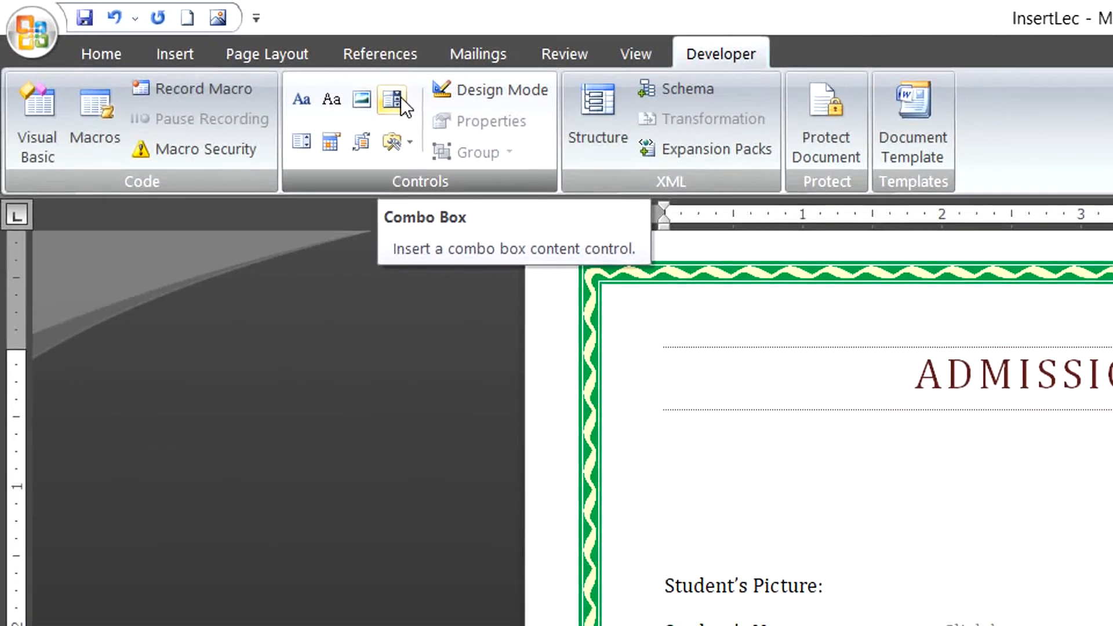
left_click(400, 98)
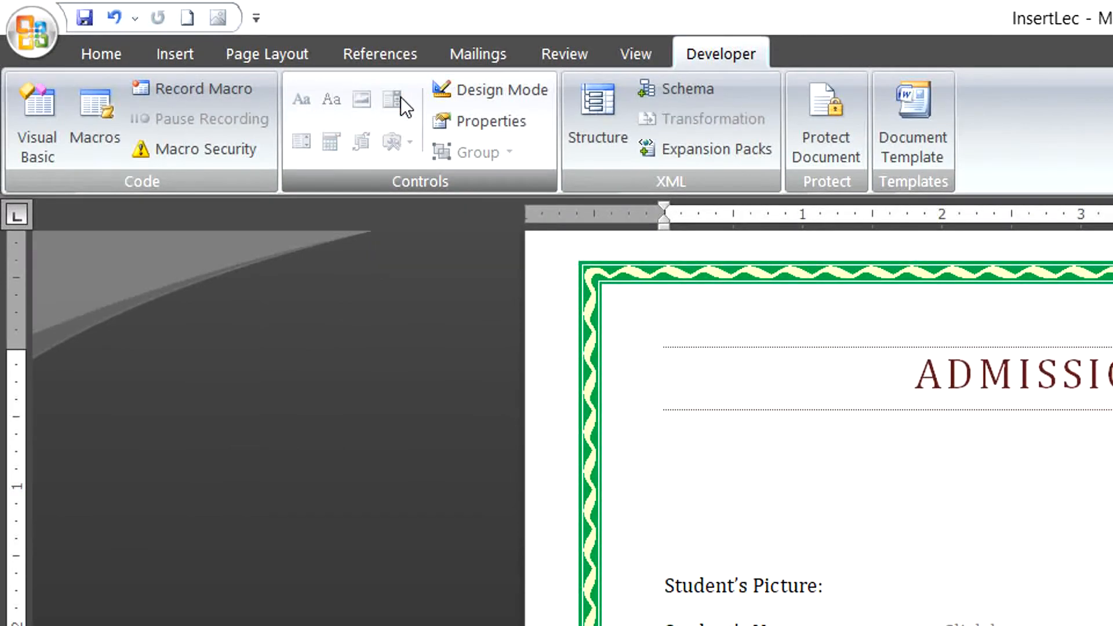
left_click(441, 125)
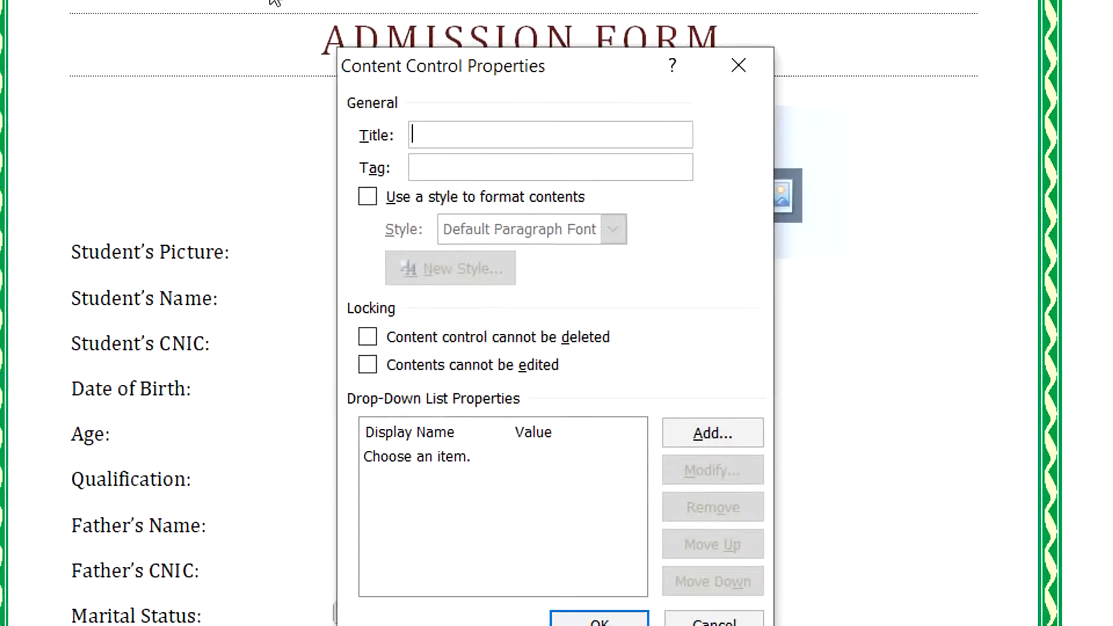
type("Marital")
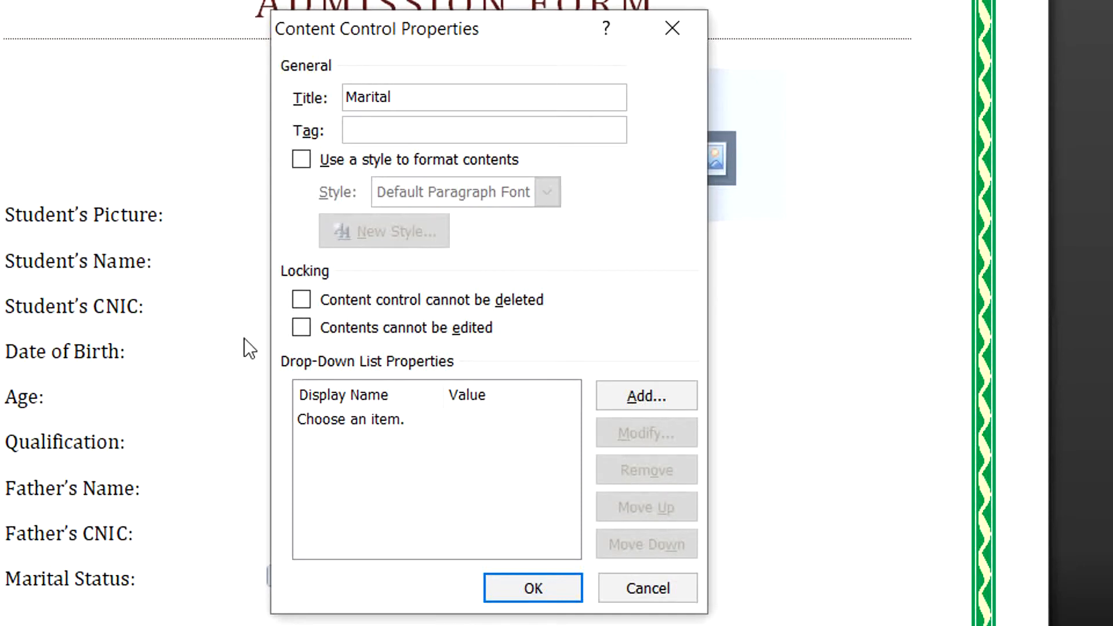
Replace the placeholder with choices Married, Unmarried and Not interested, then apply.
left_click(335, 418)
left_click(634, 469)
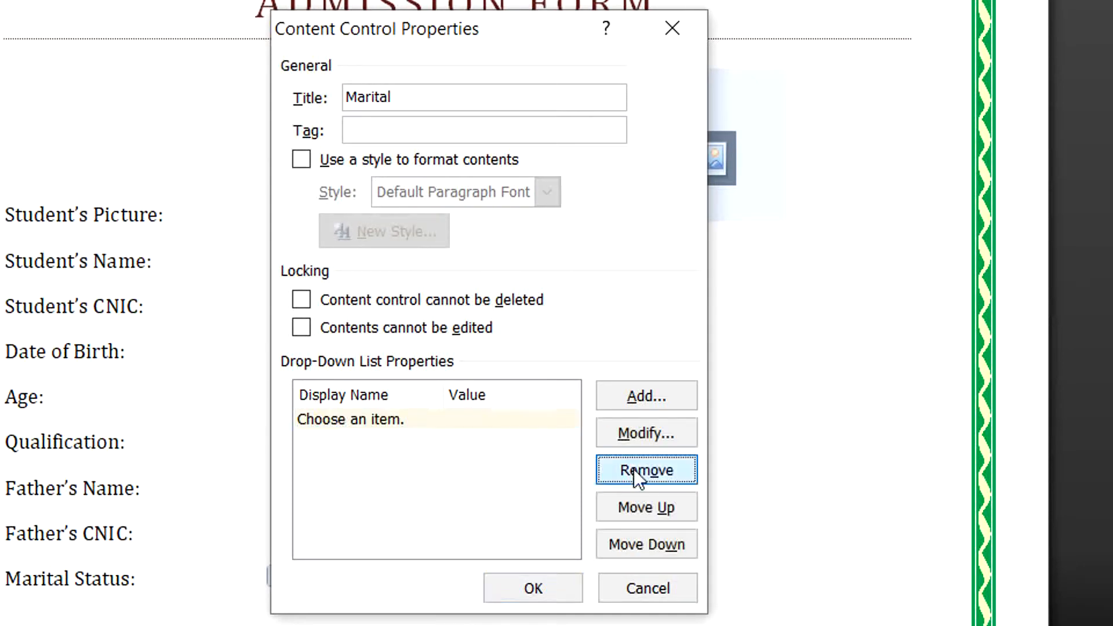
left_click(624, 398)
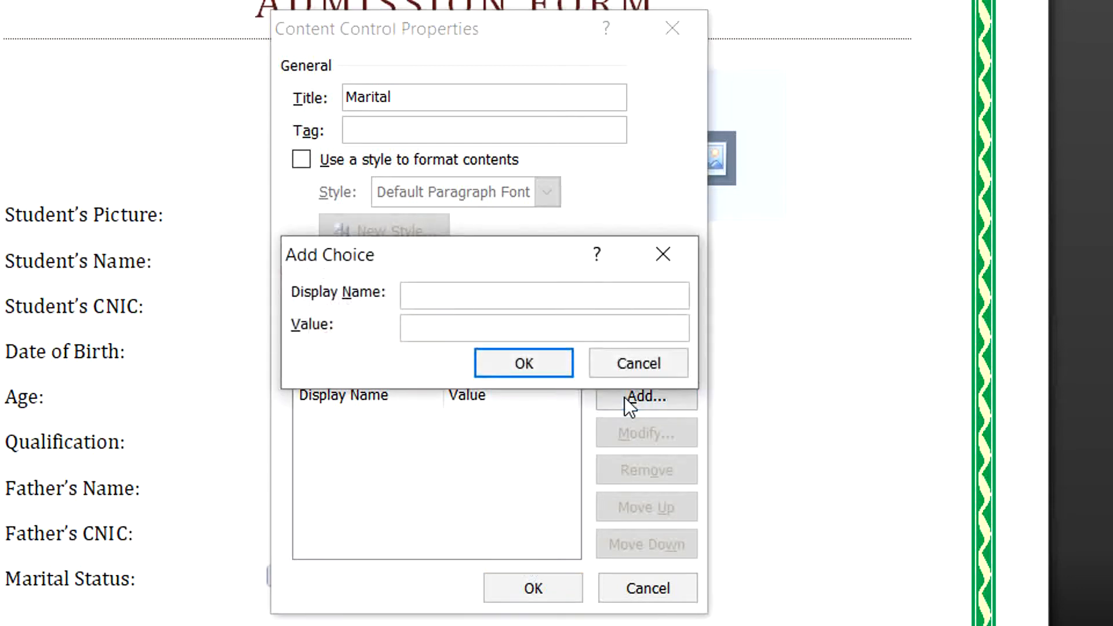
type("Married")
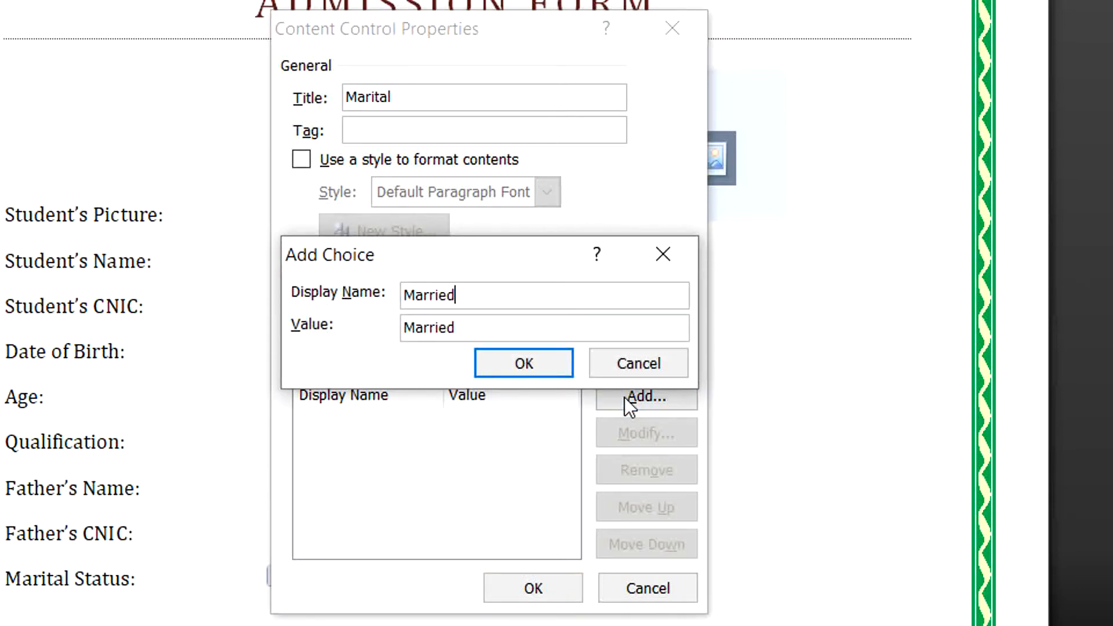
key("Return")
left_click(624, 397)
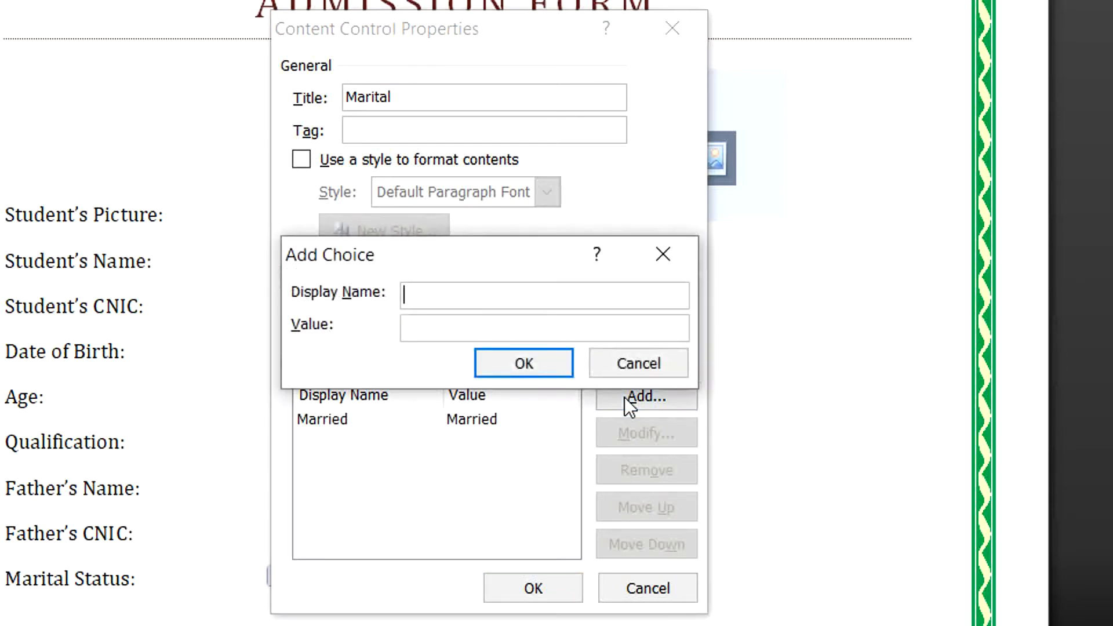
type("Unmarried")
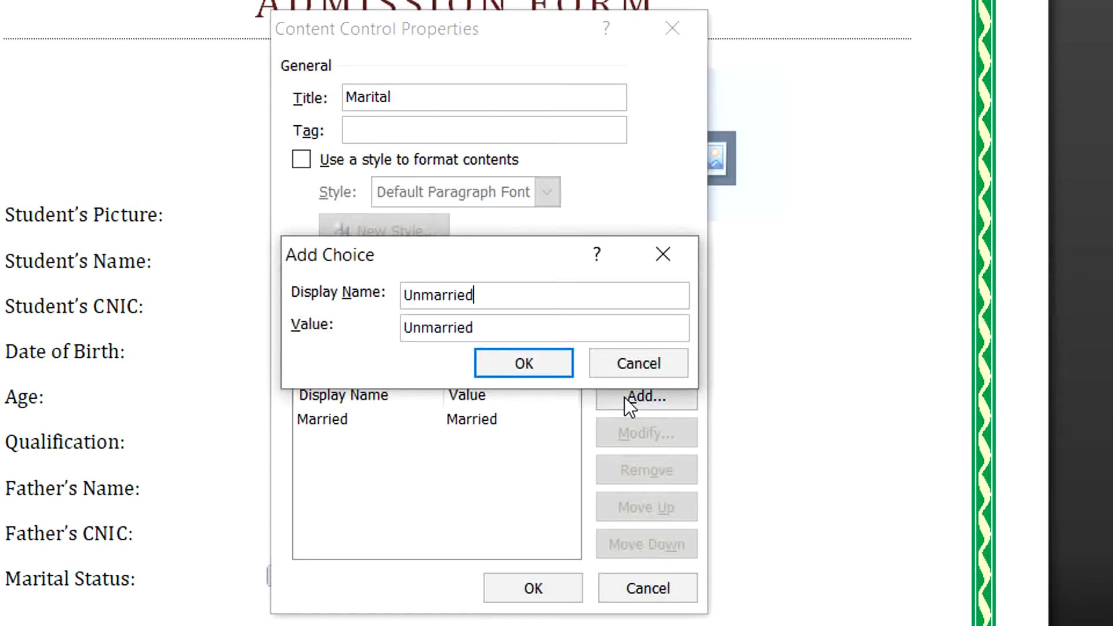
key("Return")
left_click(625, 398)
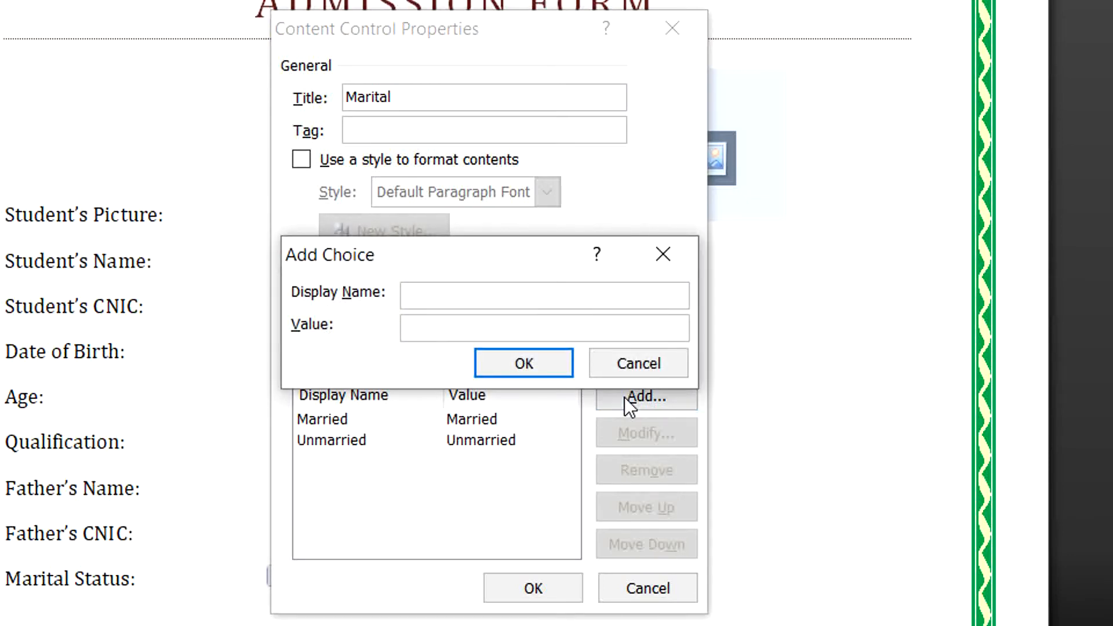
type("Not intere")
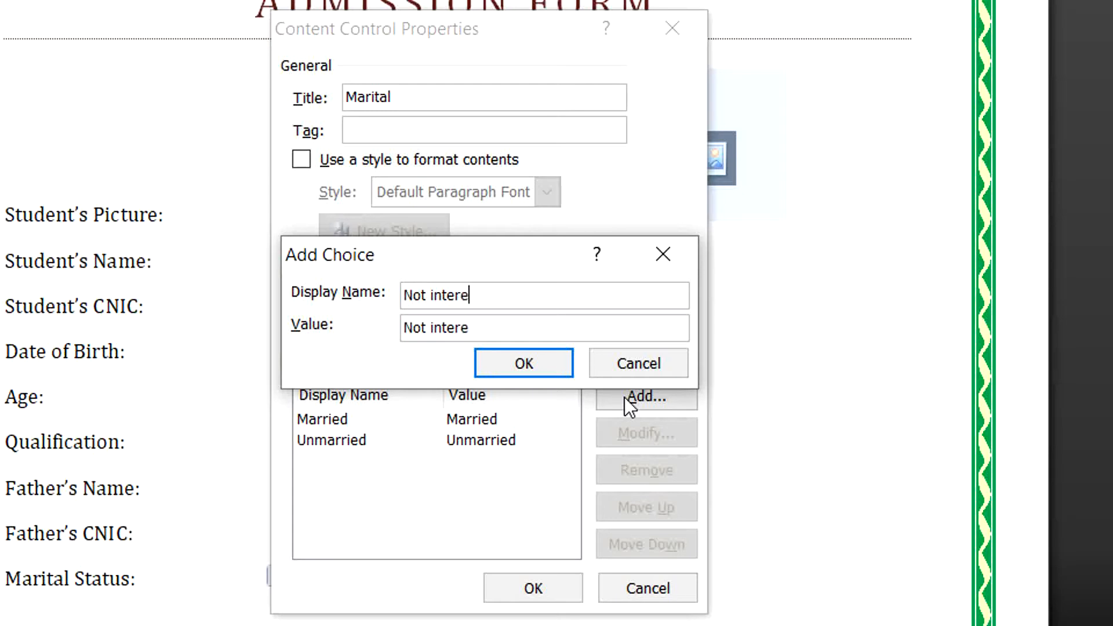
type("sted")
key("Return")
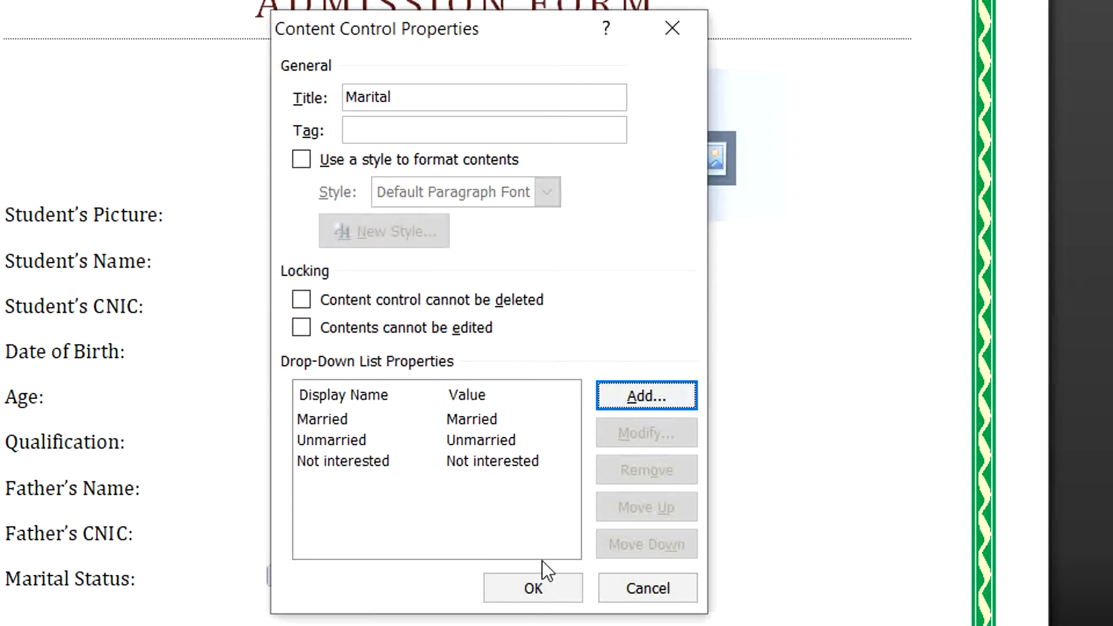
left_click(540, 583)
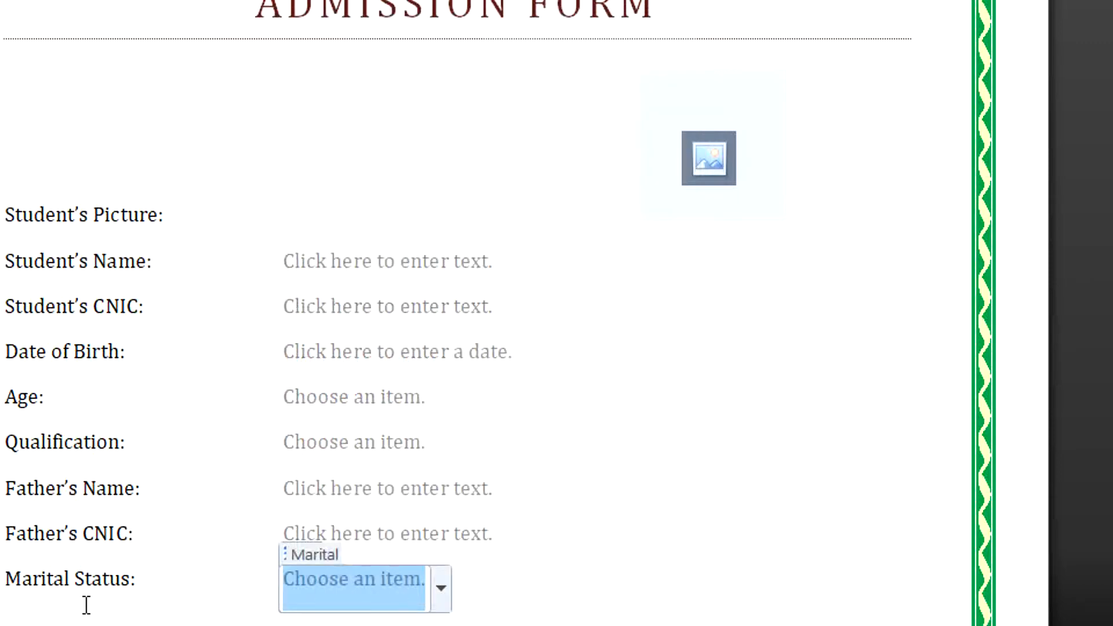
Type a 'Gender:' label and insert an ActiveX option button in its value column.
left_click(539, 597)
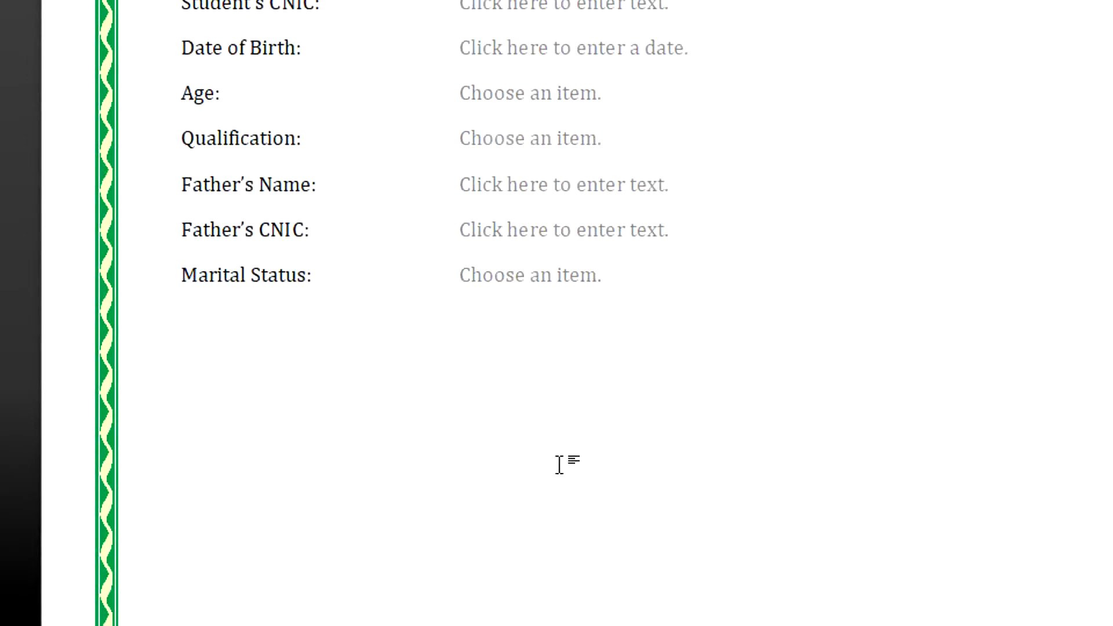
type("Gender:")
key("Tab")
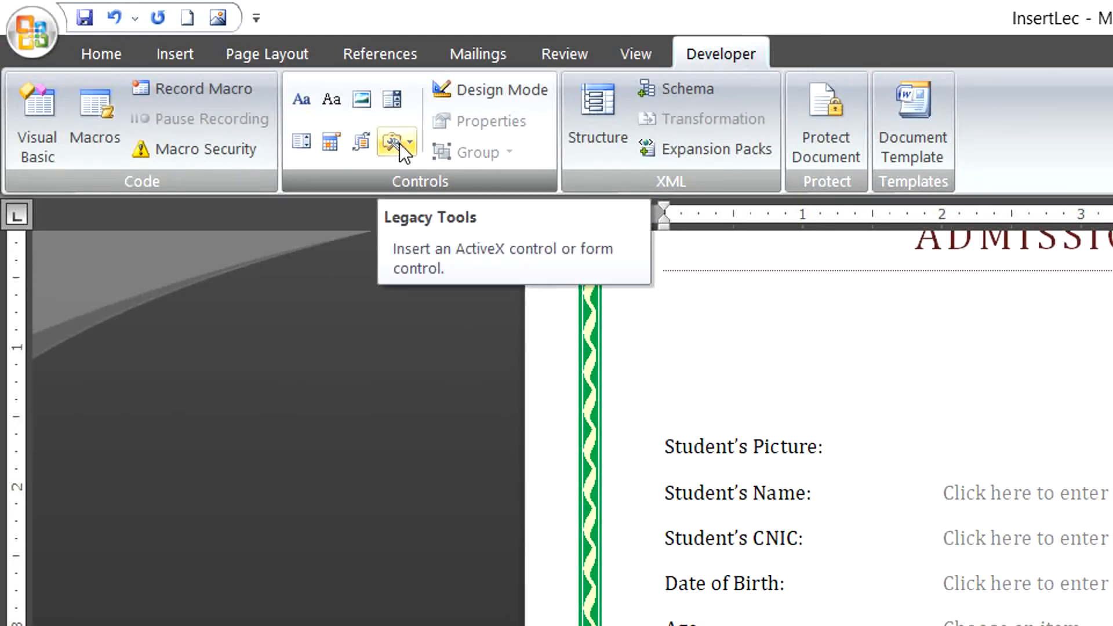
left_click(408, 144)
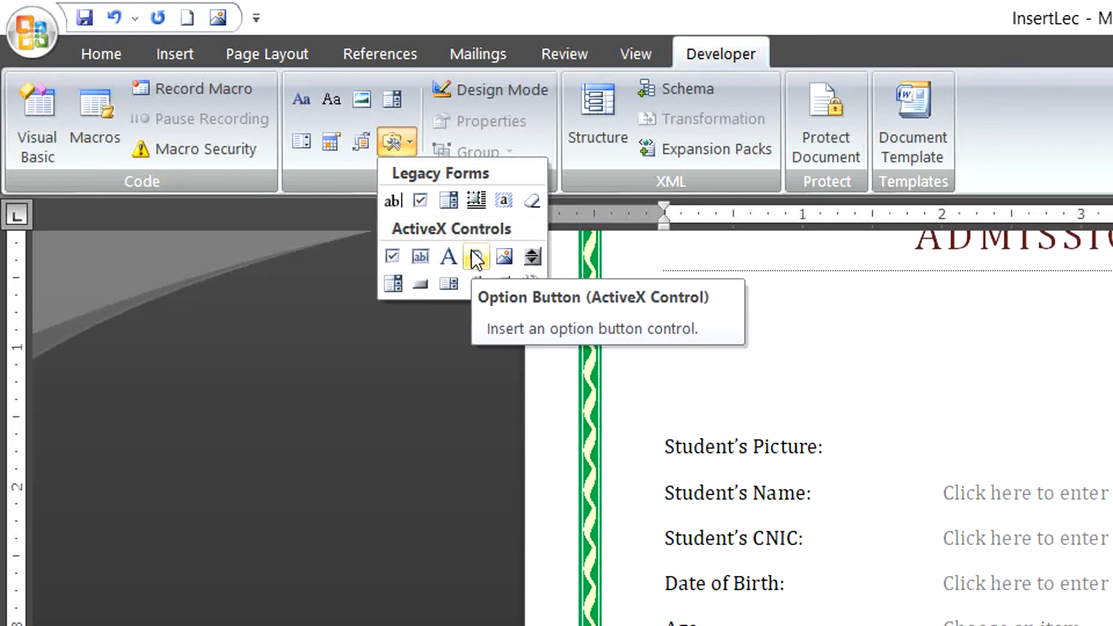
left_click(475, 256)
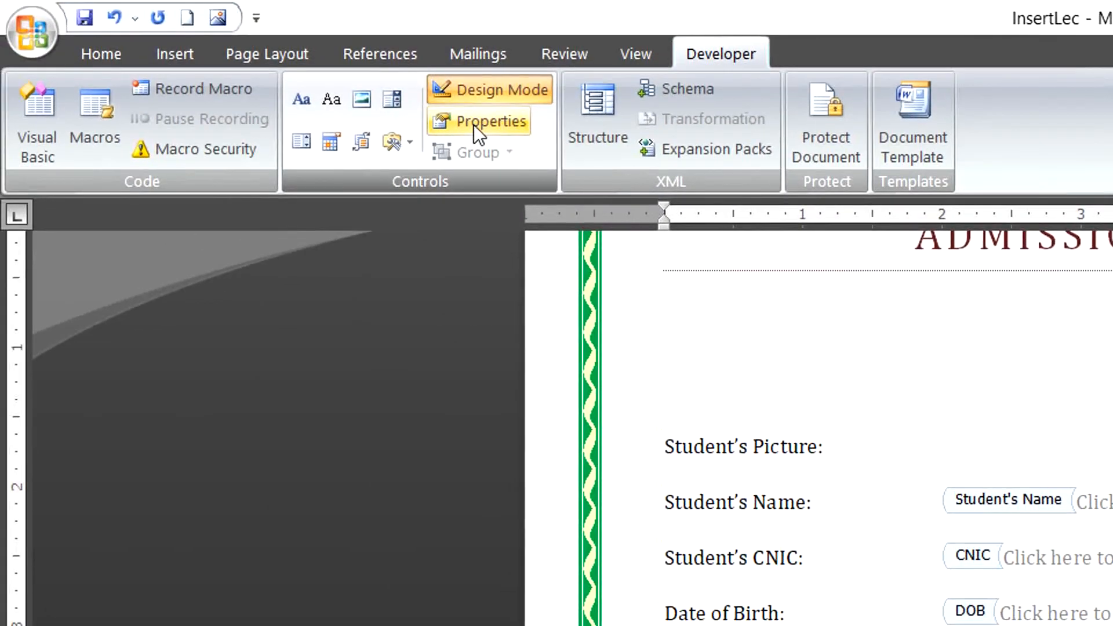
Change the option button's caption from OptionButton1 to 'Male' in its Properties pane.
left_click(475, 123)
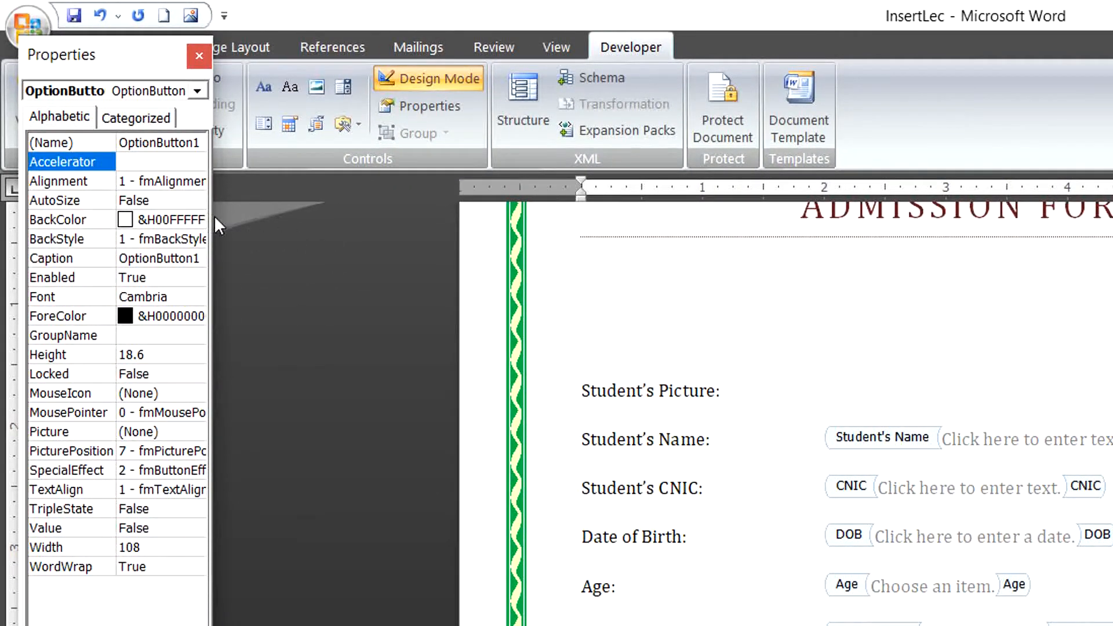
left_click_drag(215, 218, 453, 244)
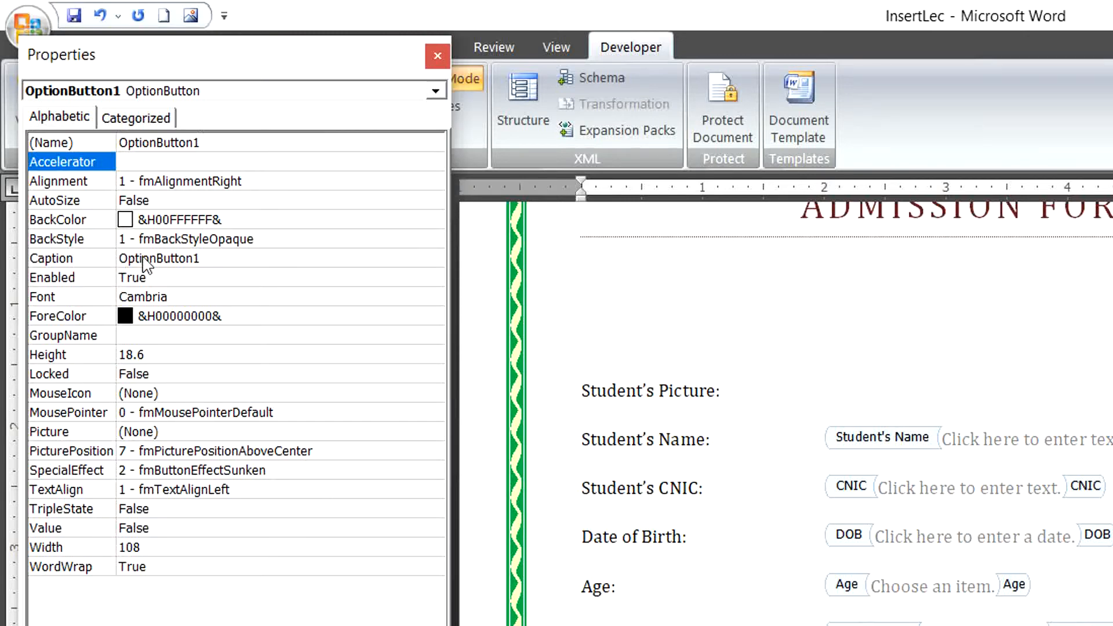
left_click(204, 258)
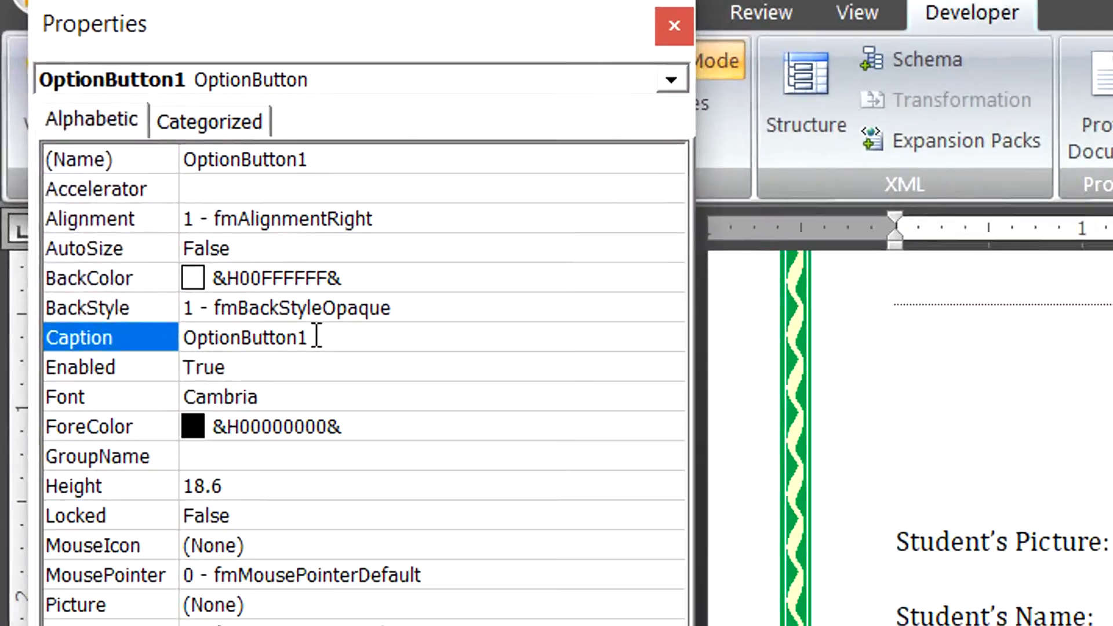
key("BackSpace")
key("BackSpace")
key("BackSpace")
key("BackSpace")
key("BackSpace")
key("BackSpace")
key("BackSpace")
key("BackSpace")
key("BackSpace")
key("BackSpace")
key("BackSpace")
key("BackSpace")
key("BackSpace")
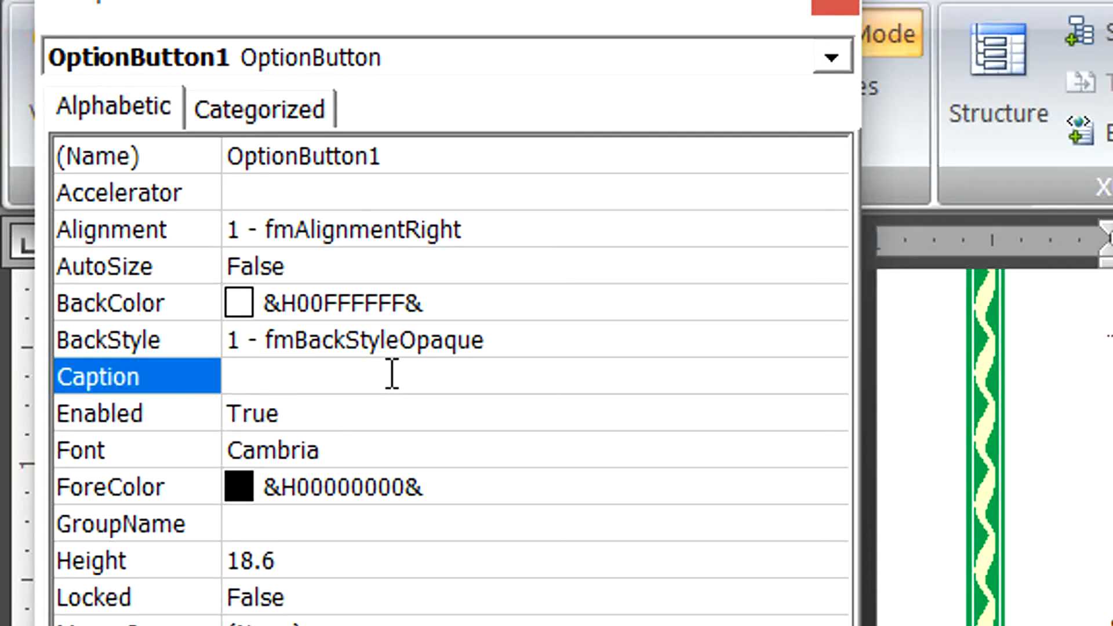
type("Male")
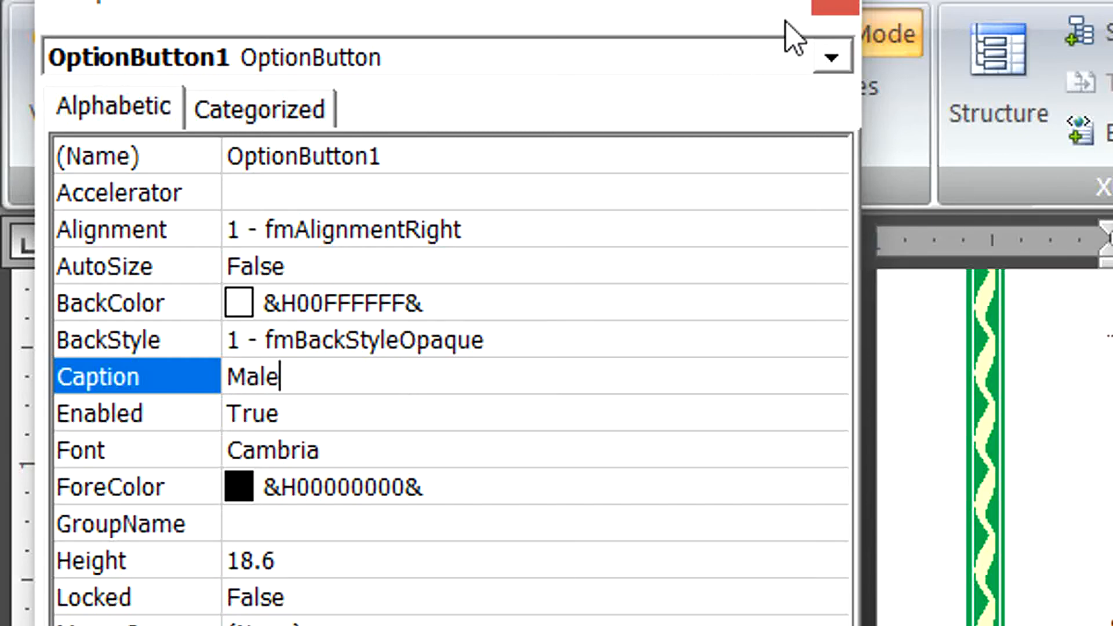
left_click(848, 5)
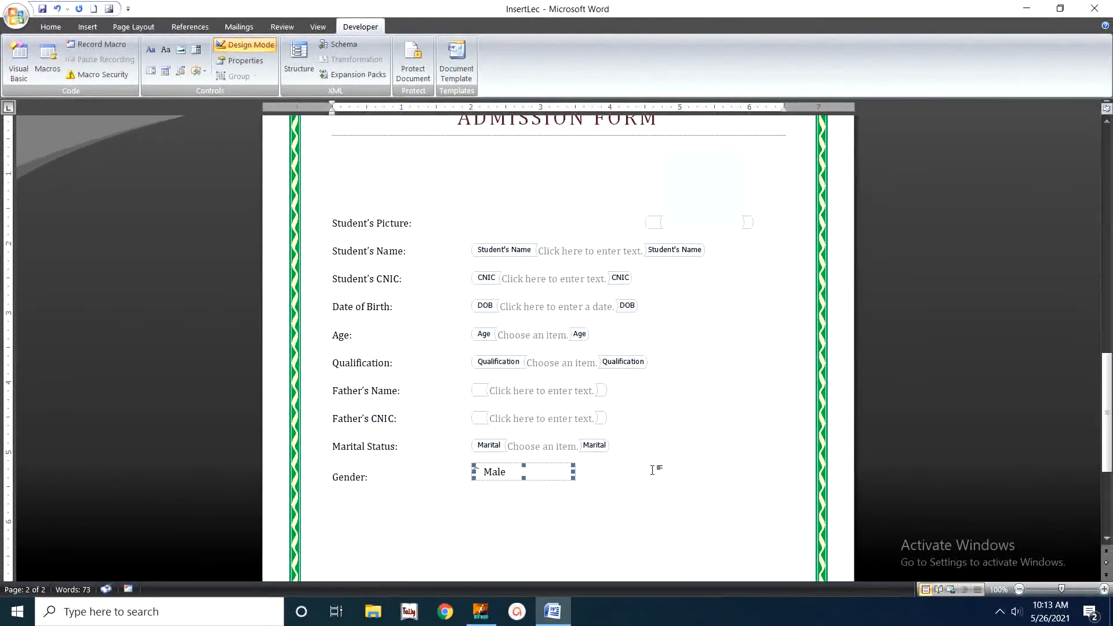
Insert a second ActiveX option button on the Gender line and caption it 'Female'.
left_click(652, 471)
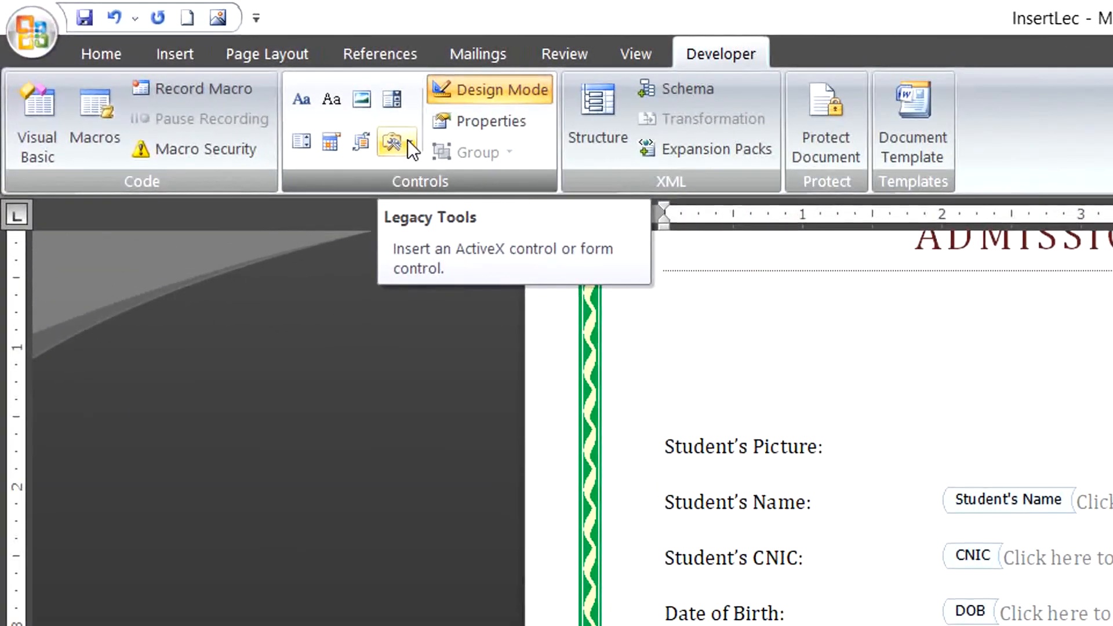
left_click(208, 76)
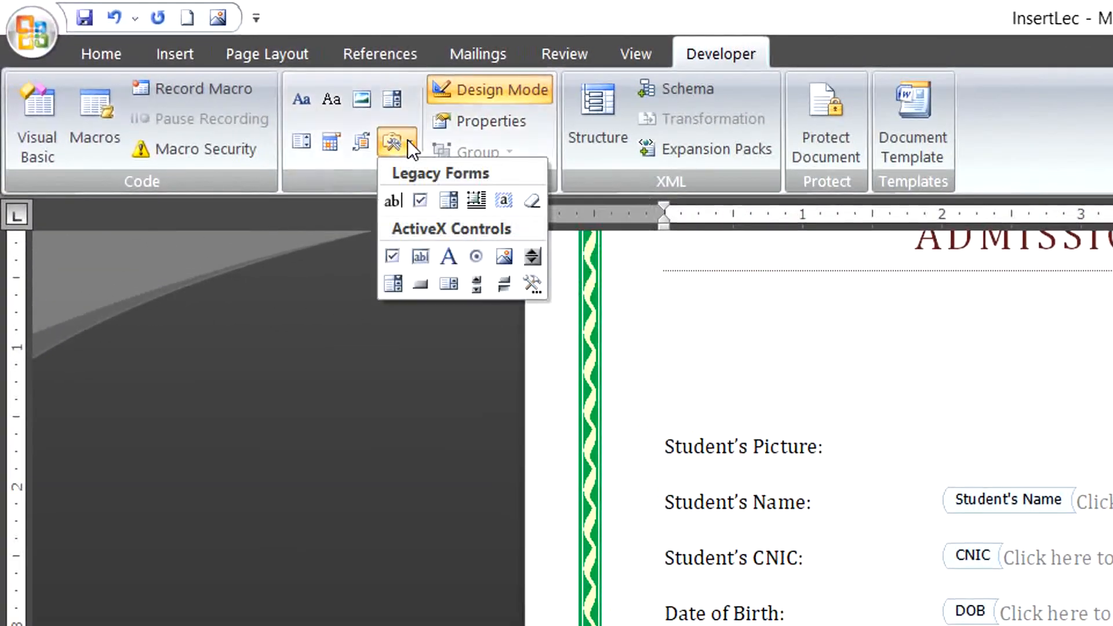
left_click(475, 256)
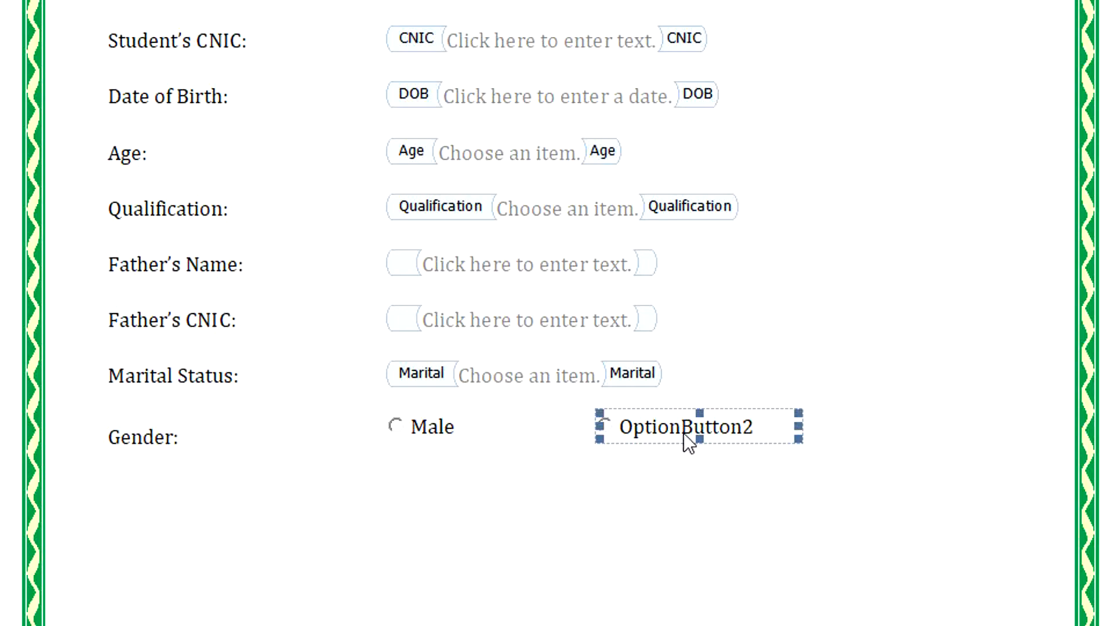
left_click(346, 6)
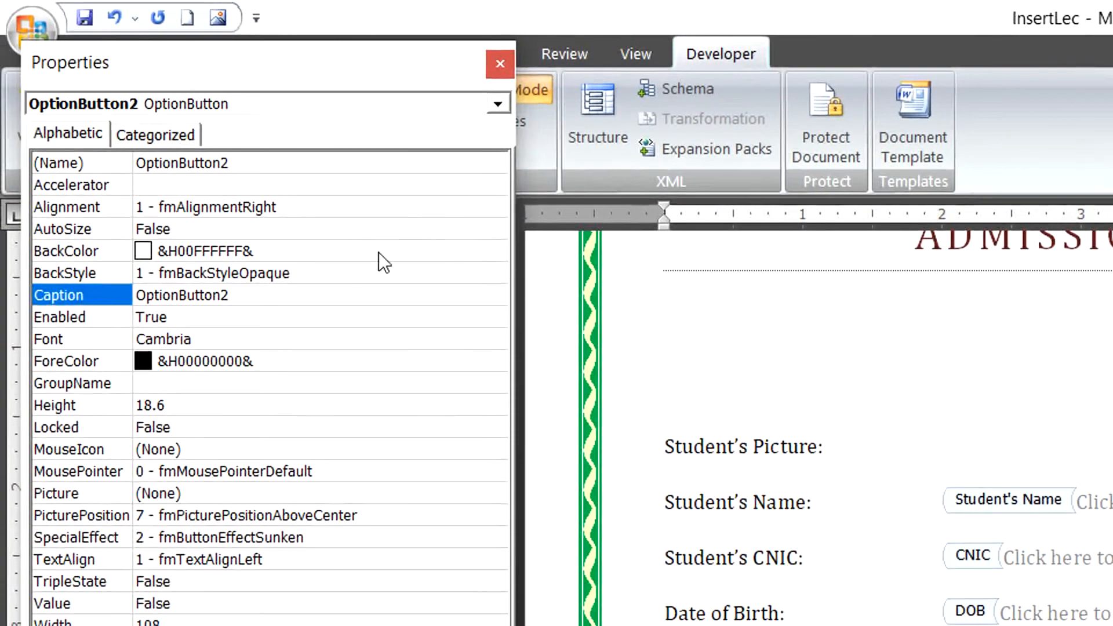
left_click(287, 294)
key("BackSpace")
key("BackSpace")
key("BackSpace")
key("BackSpace")
key("BackSpace")
key("BackSpace")
key("BackSpace")
key("BackSpace")
key("BackSpace")
key("BackSpace")
key("BackSpace")
key("BackSpace")
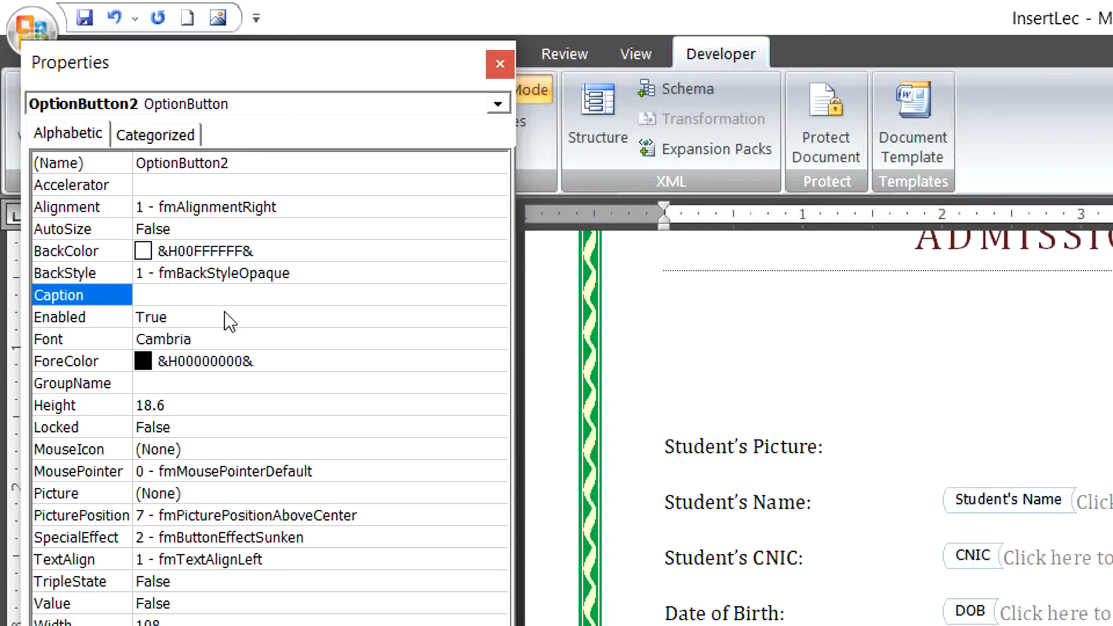
type("Female")
left_click(494, 68)
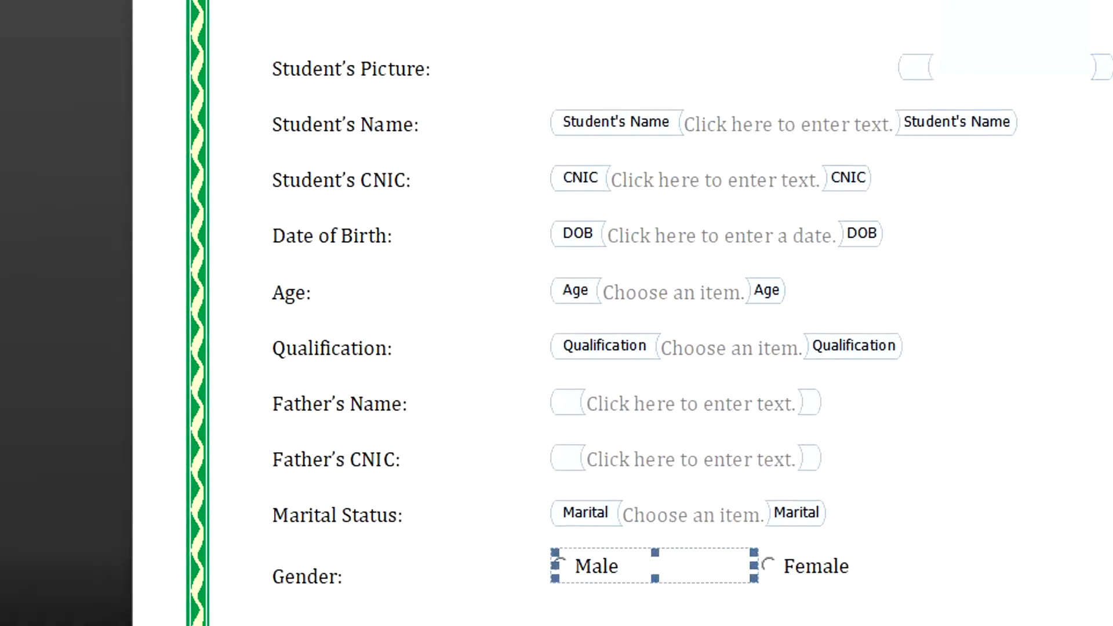
left_click(895, 445)
Type 'Address:' on a new line below Gender, then tab to the value column.
key("Return")
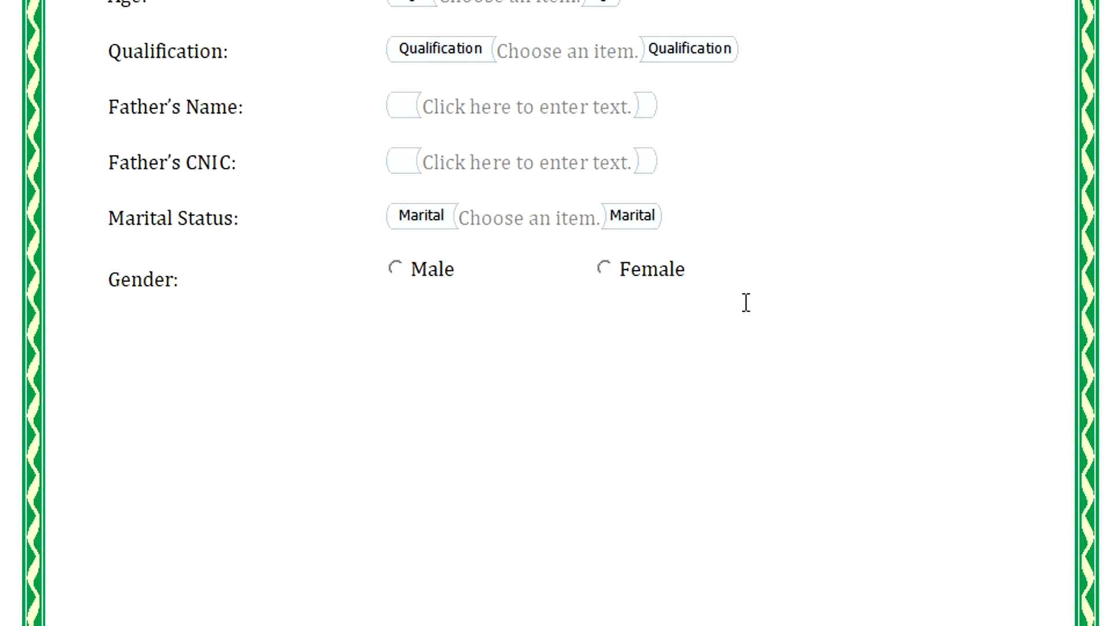
type("Address:")
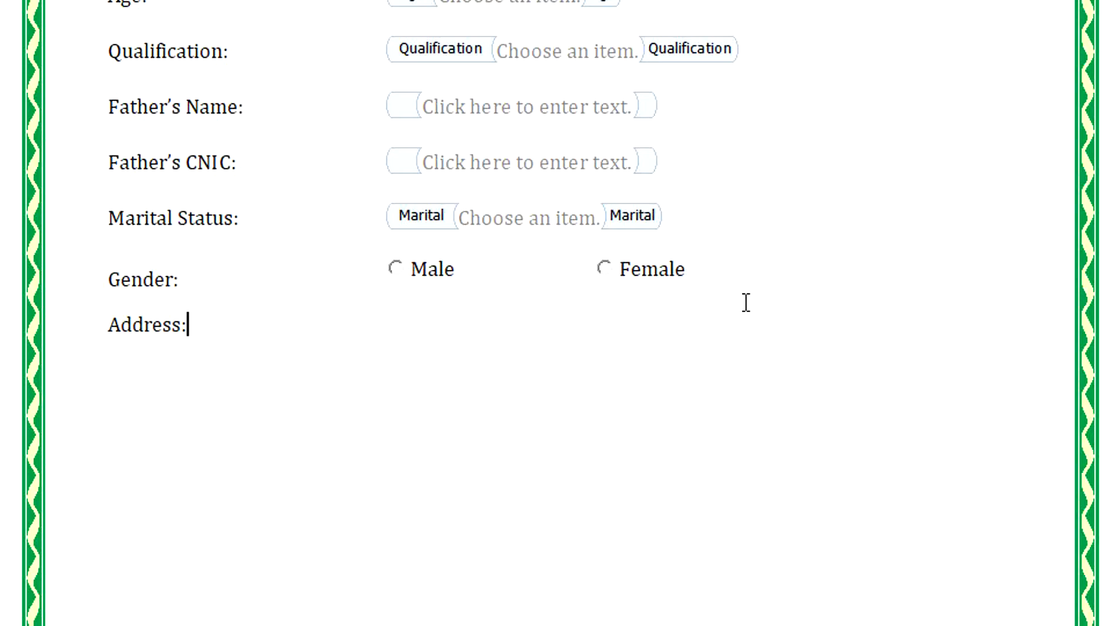
key("Tab")
key("Tab")
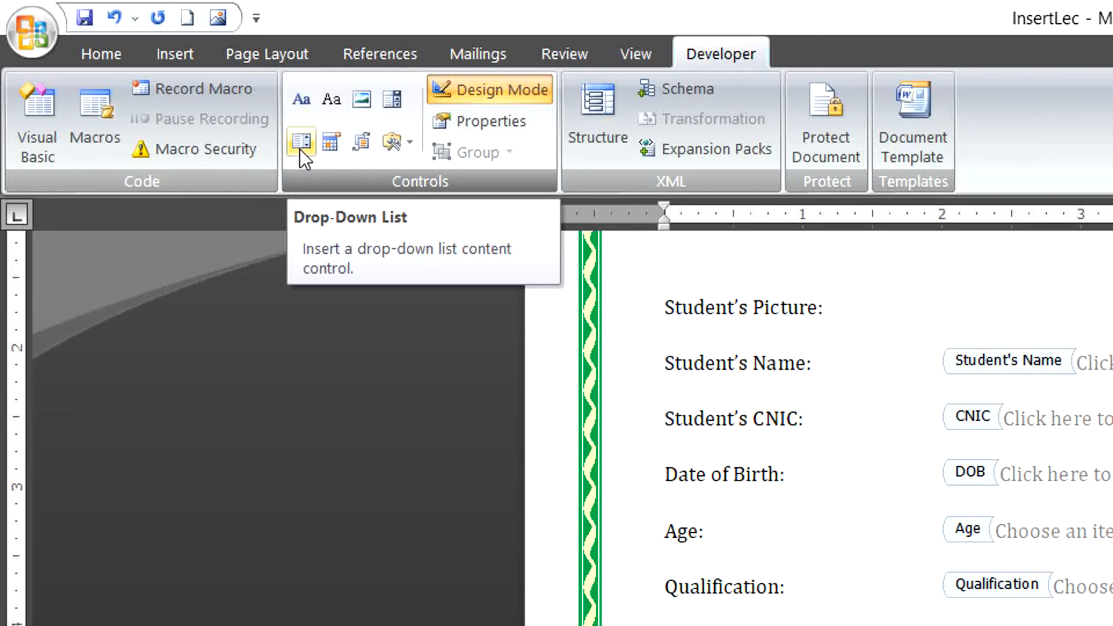
Insert a drop-down list titled Address and remove its 'Choose an item.' placeholder choice.
left_click(300, 148)
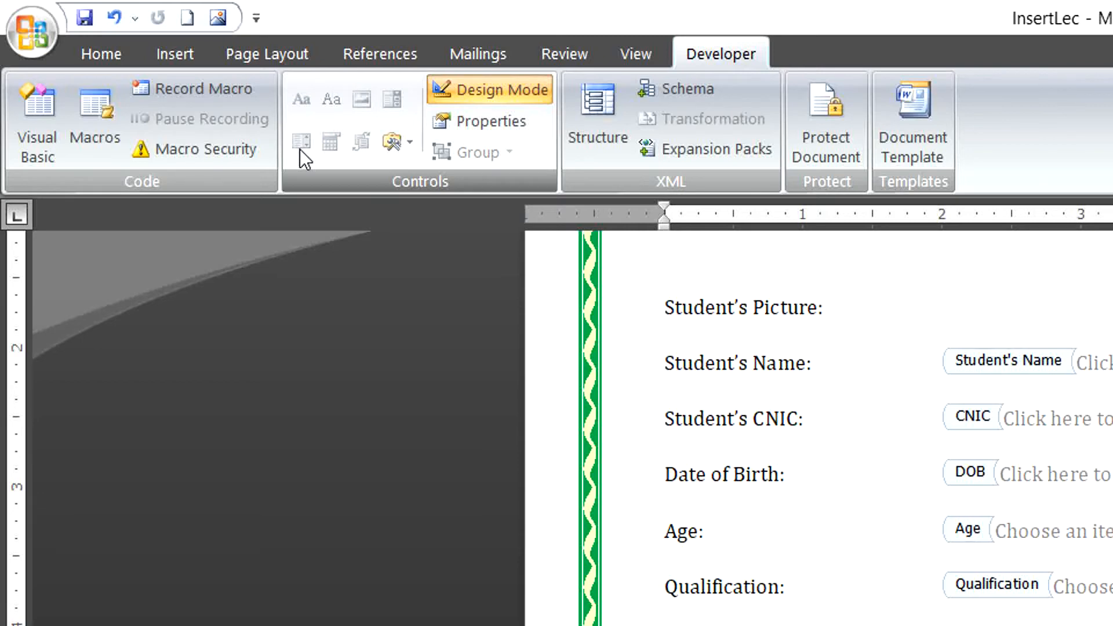
left_click(474, 116)
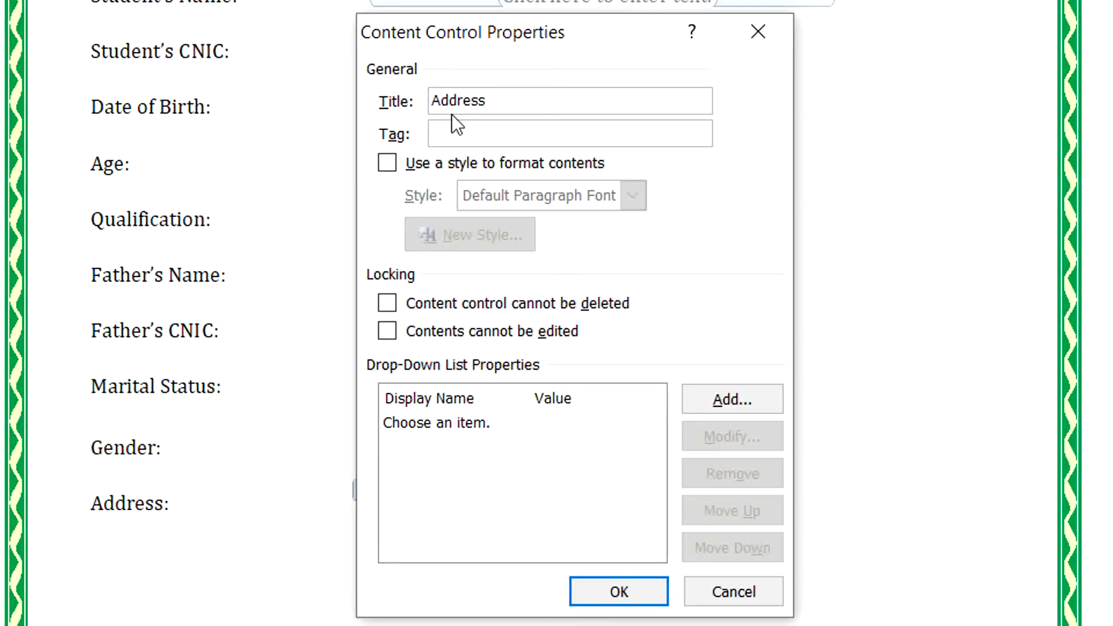
left_click(432, 426)
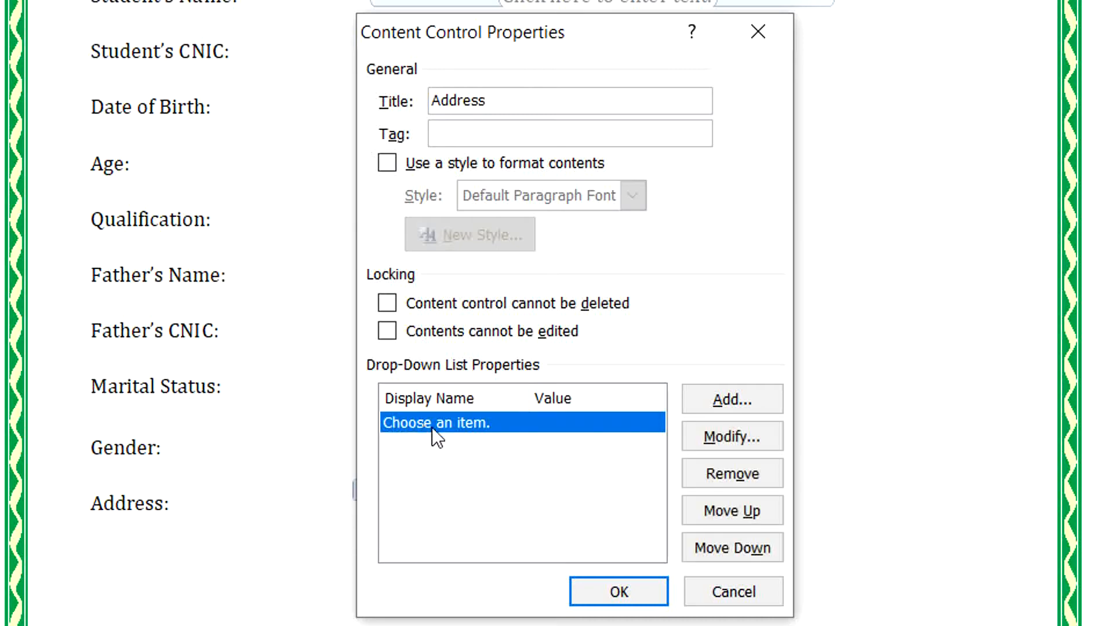
left_click(702, 465)
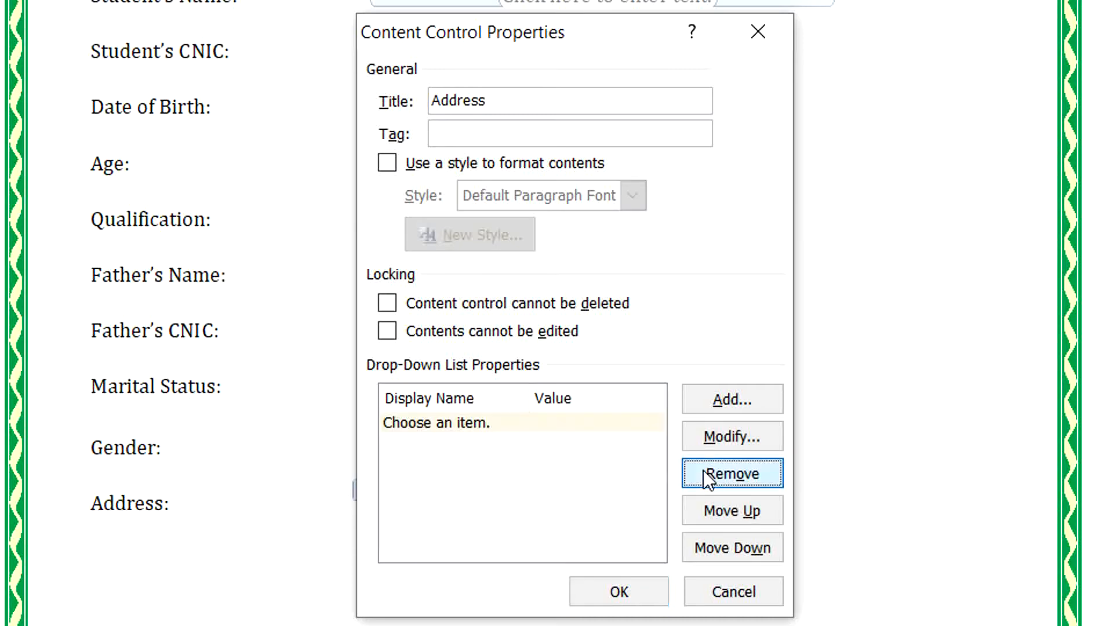
Add Lahore, Faisalabad and Karachi as choices in the Address drop-down.
left_click(722, 400)
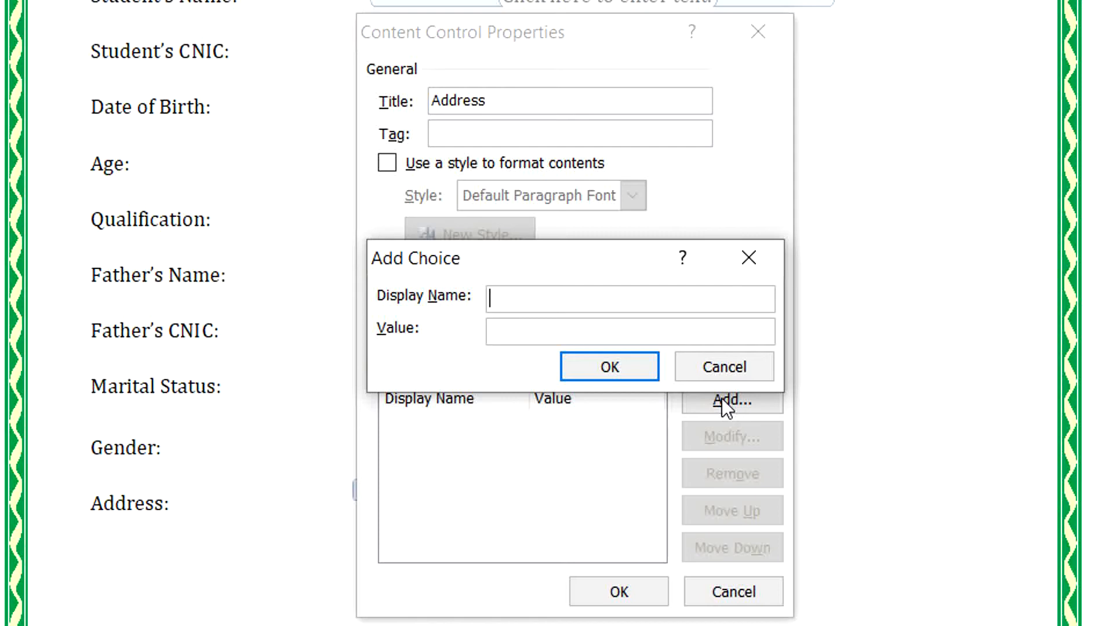
type("Lahore")
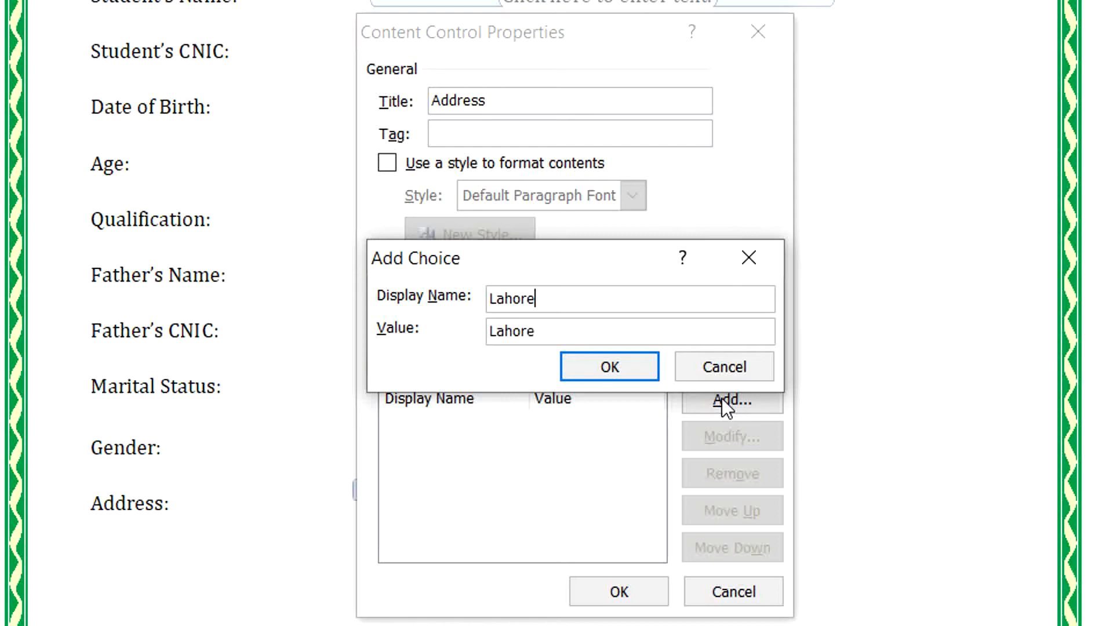
key("Return")
left_click(722, 400)
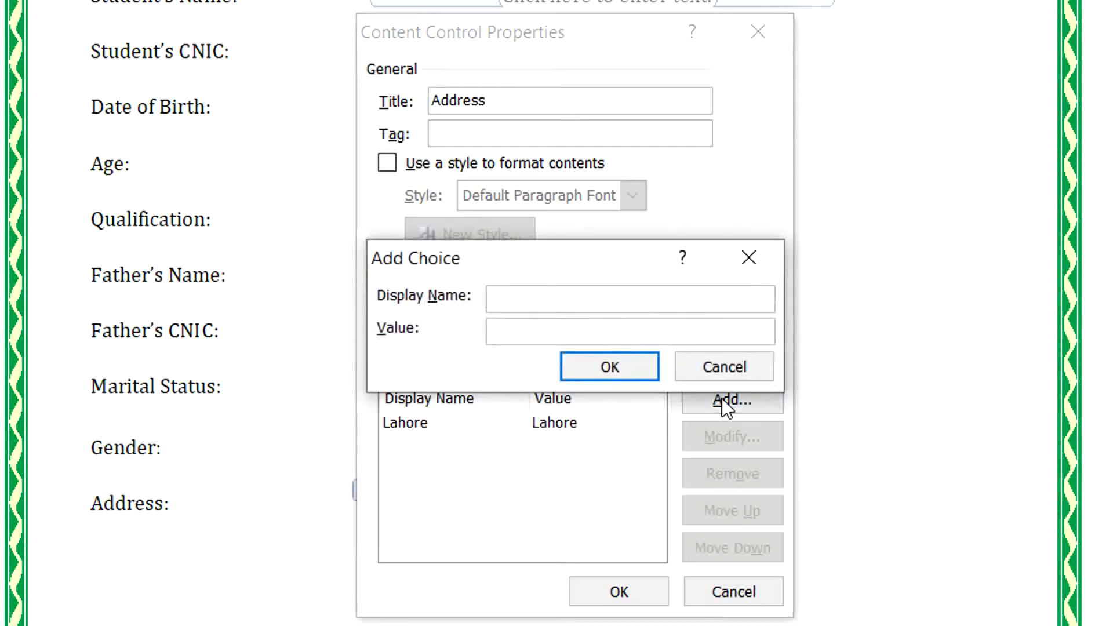
type("Faisalabad")
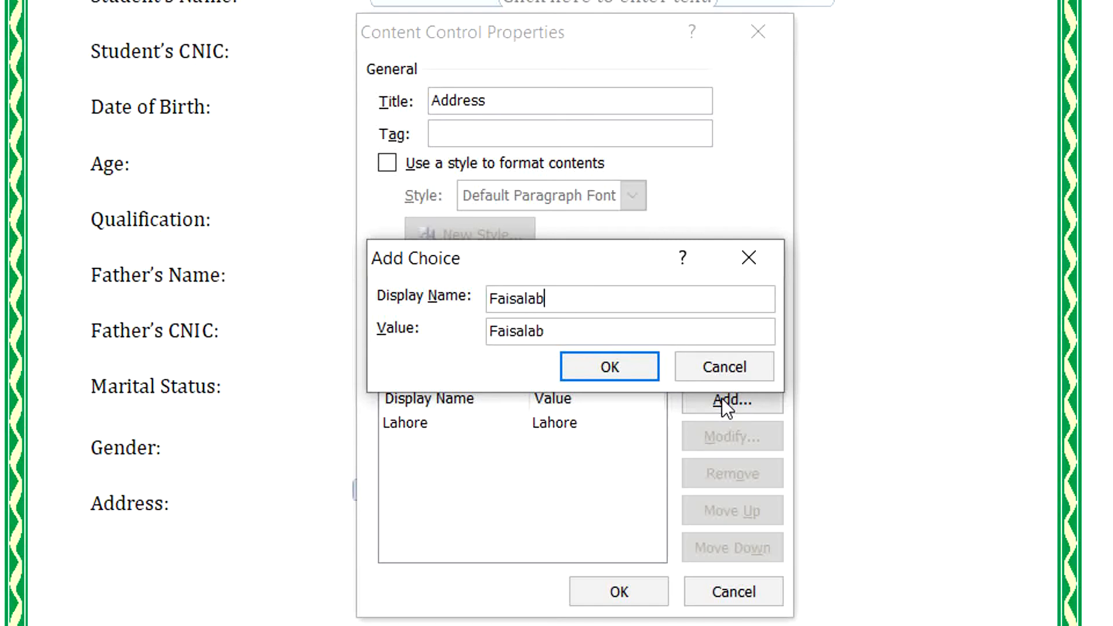
key("Return")
left_click(722, 400)
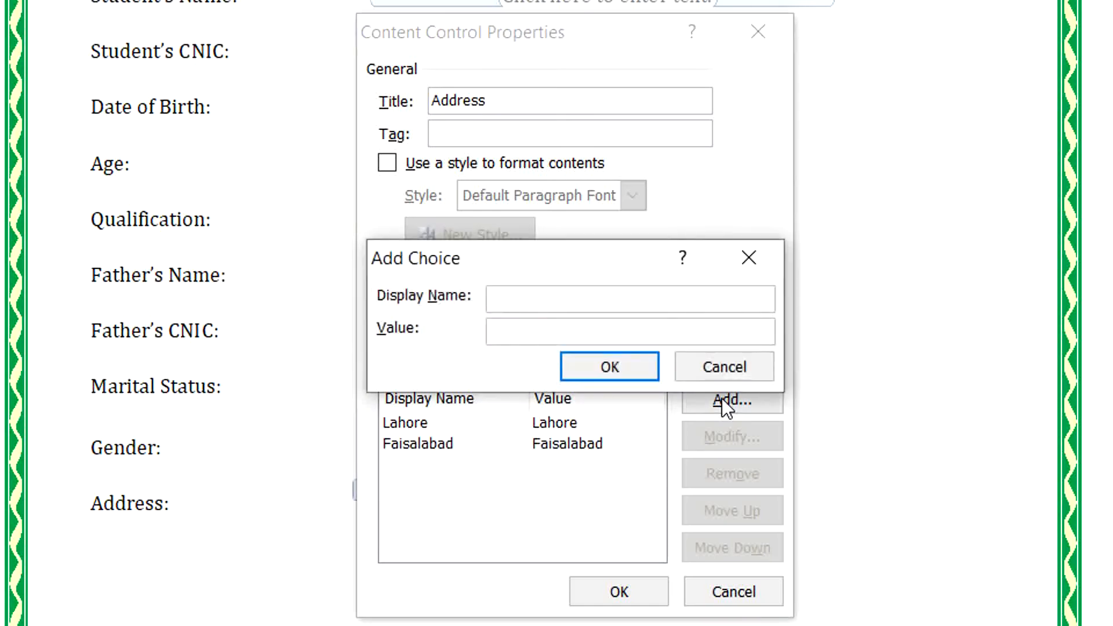
type("Karachi")
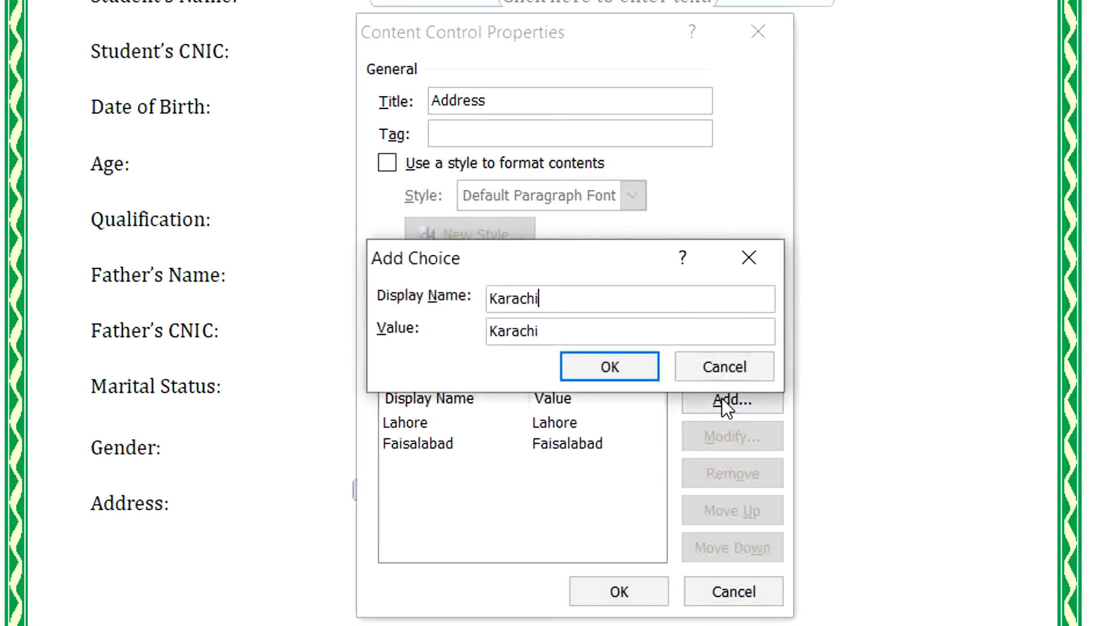
key("Return")
Add TTS and Islamabad as the remaining Address drop-down choices.
left_click(722, 400)
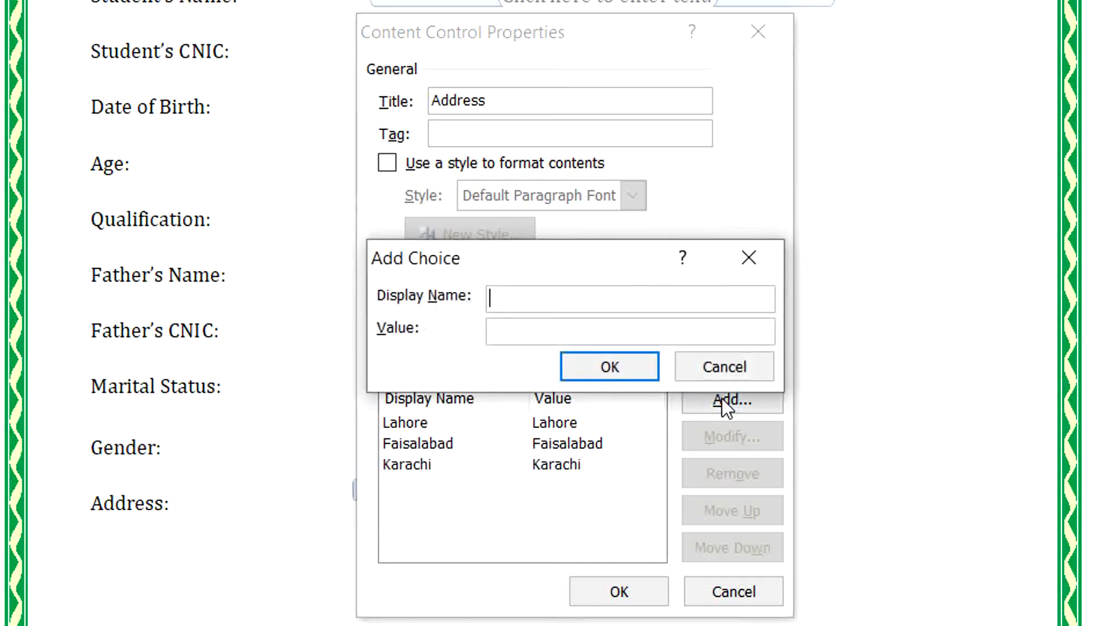
type("TTT")
key("BackSpace")
type("S")
key("Return")
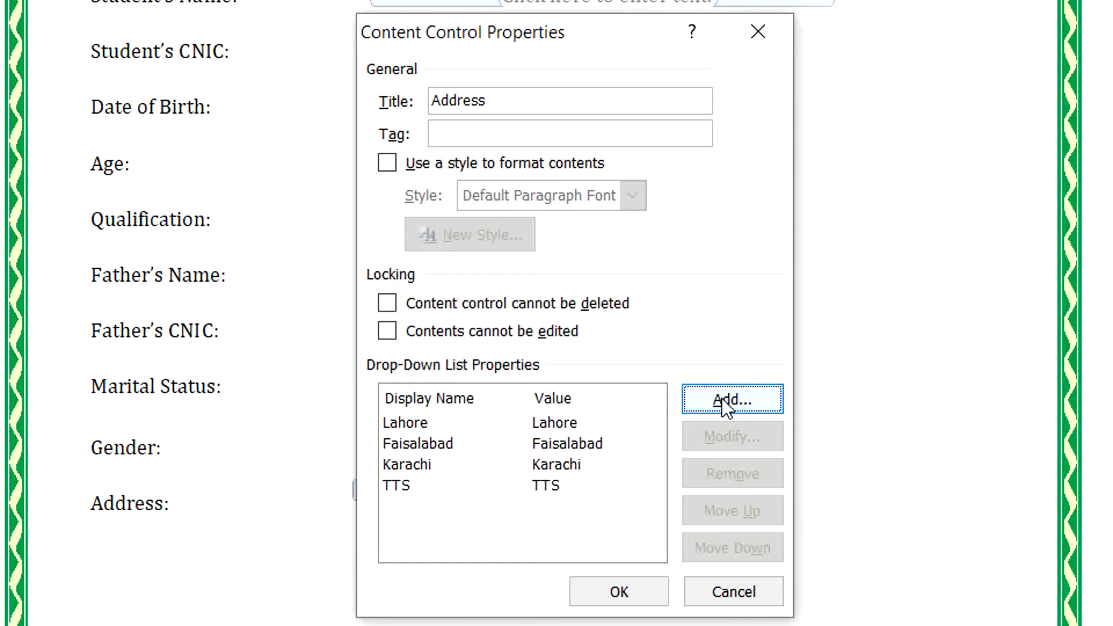
left_click(722, 400)
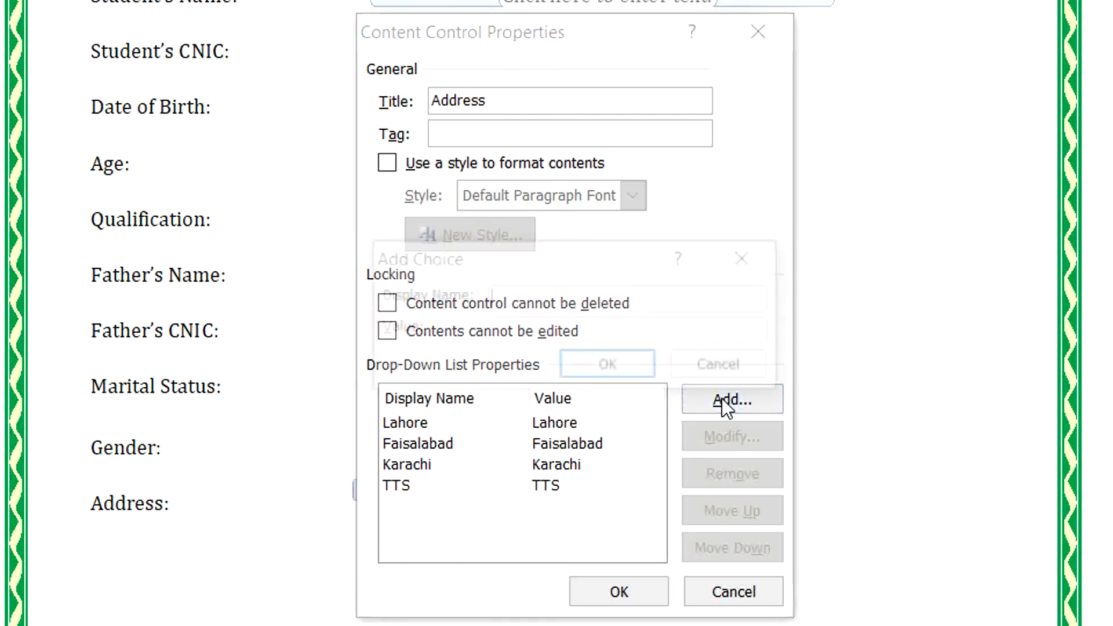
type("Islamabad")
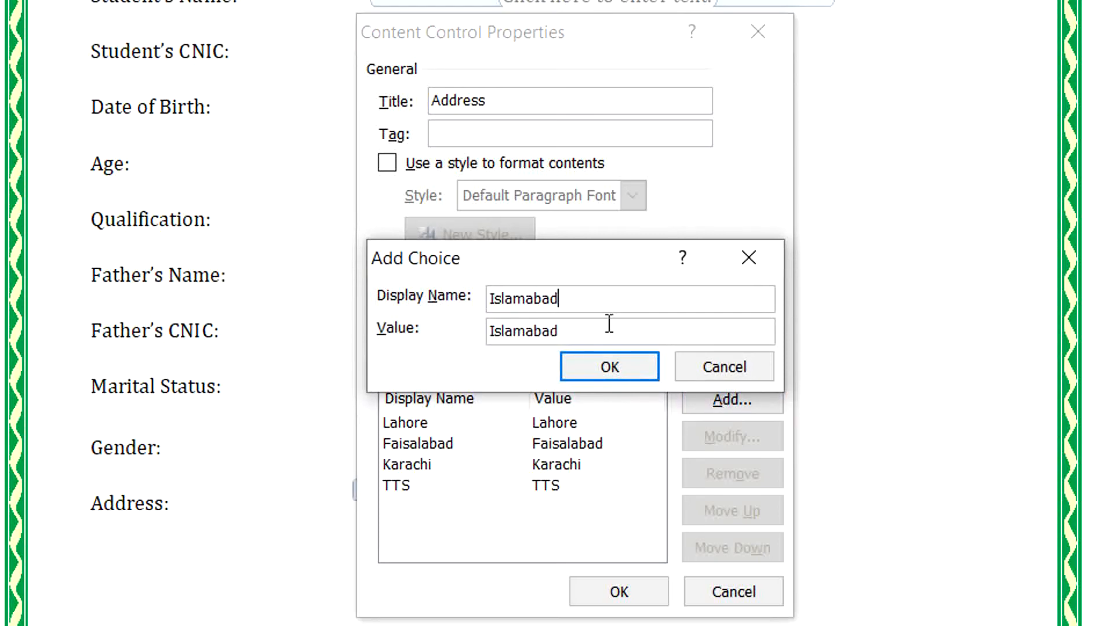
left_click(609, 365)
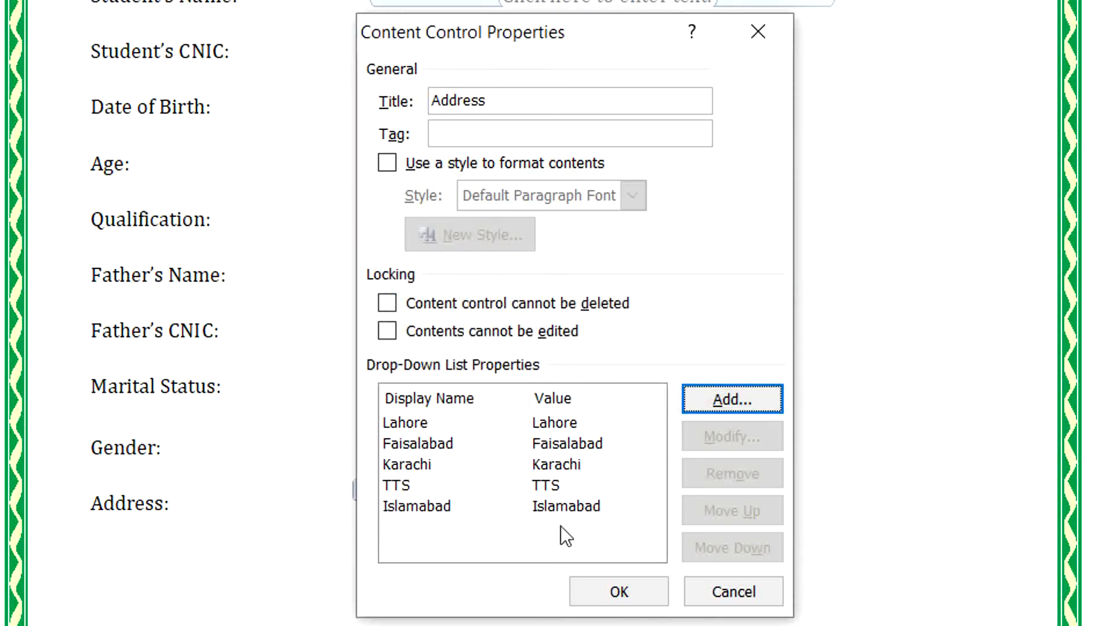
Apply the Address drop-down settings and type a 'Blood Group:' label on a new line below.
left_click(614, 590)
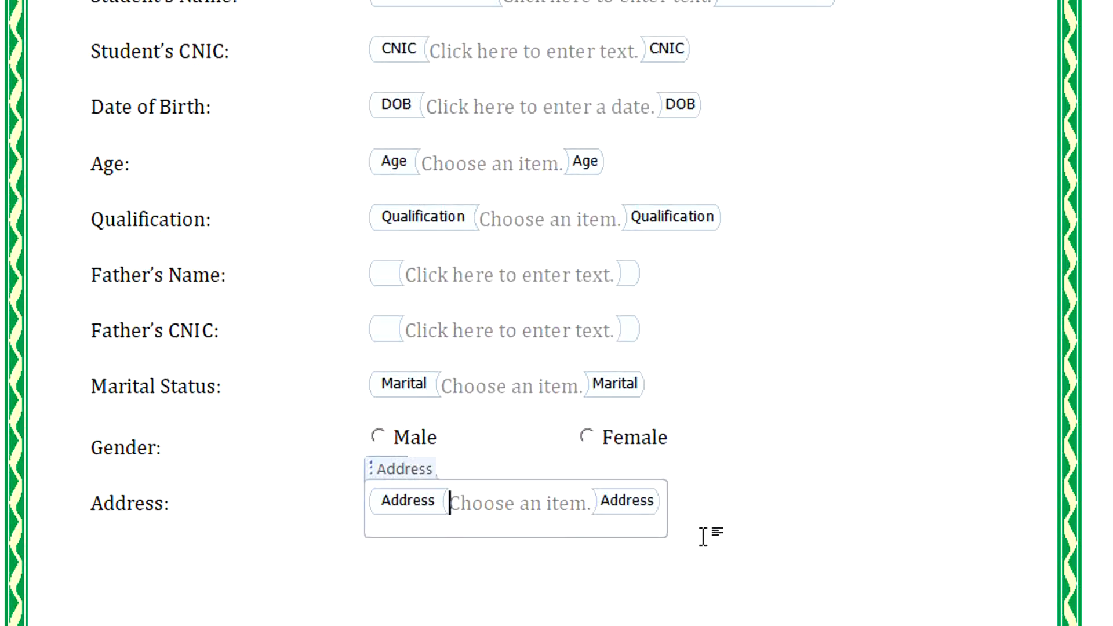
left_click(724, 507)
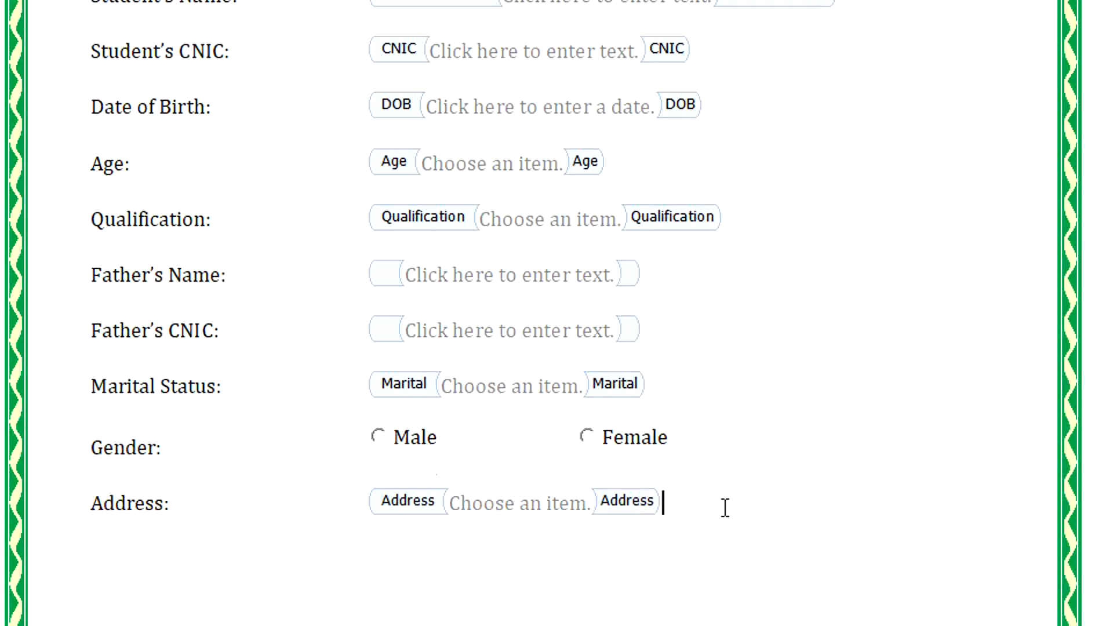
key("Return")
type("b")
key("BackSpace")
type("Blood")
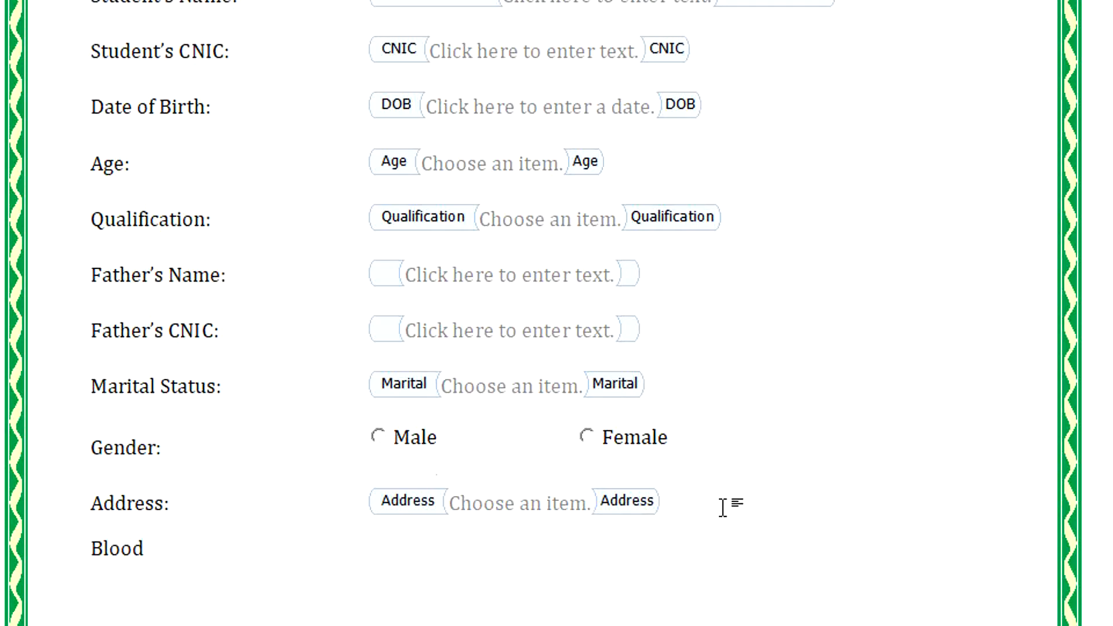
type(" Gr")
type("p:")
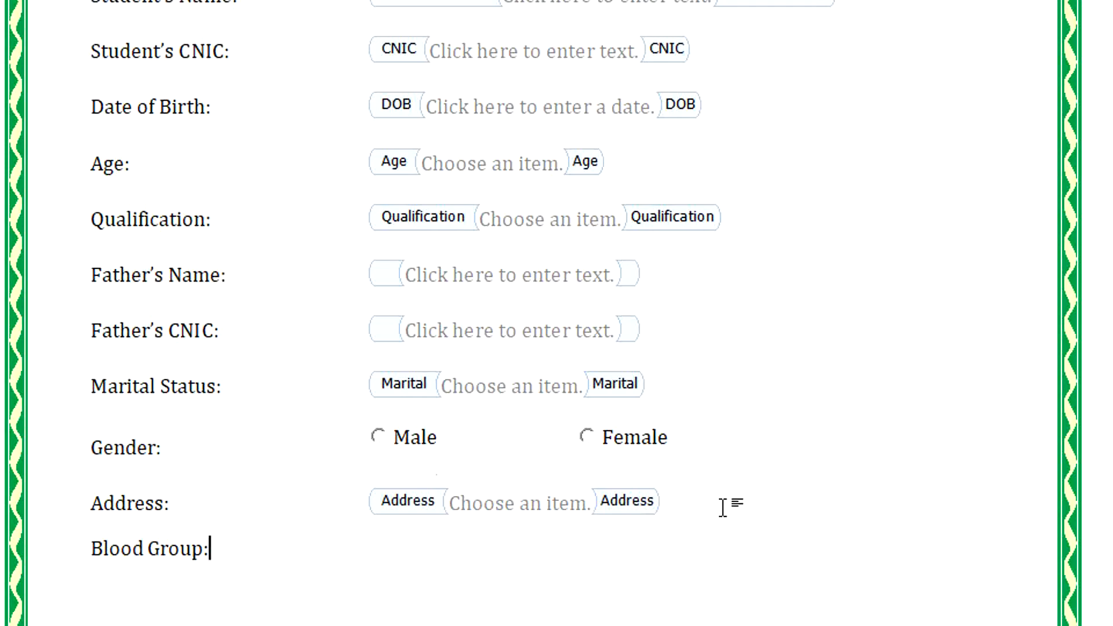
key("Tab")
key("Tab")
key("Tab")
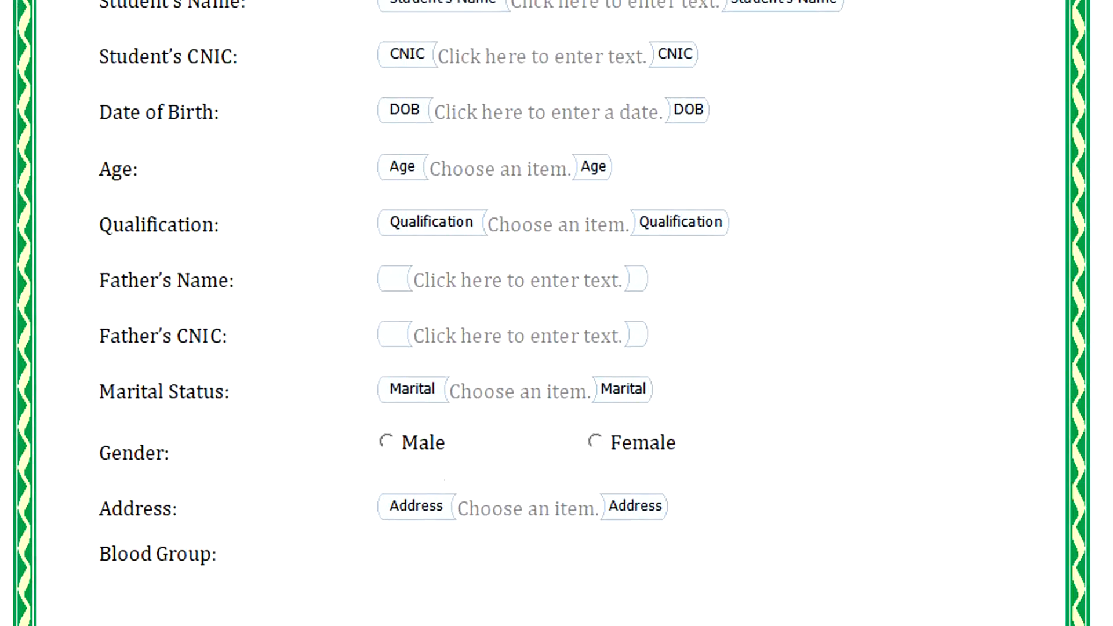
left_click(197, 15)
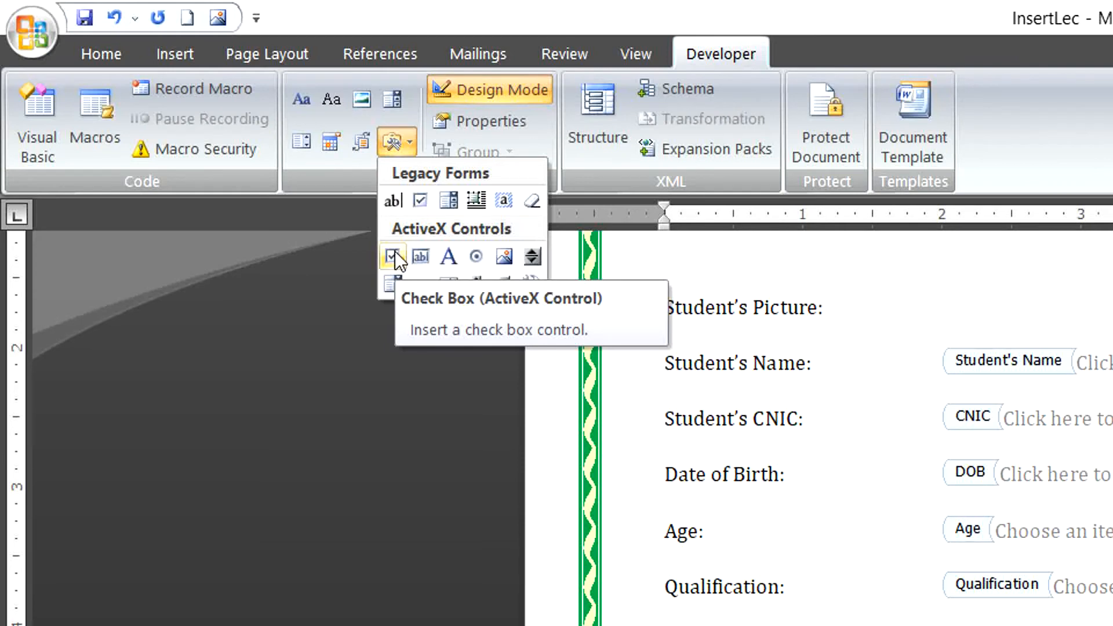
Insert an ActiveX check box beside Blood Group and caption it 'A+'.
left_click(393, 255)
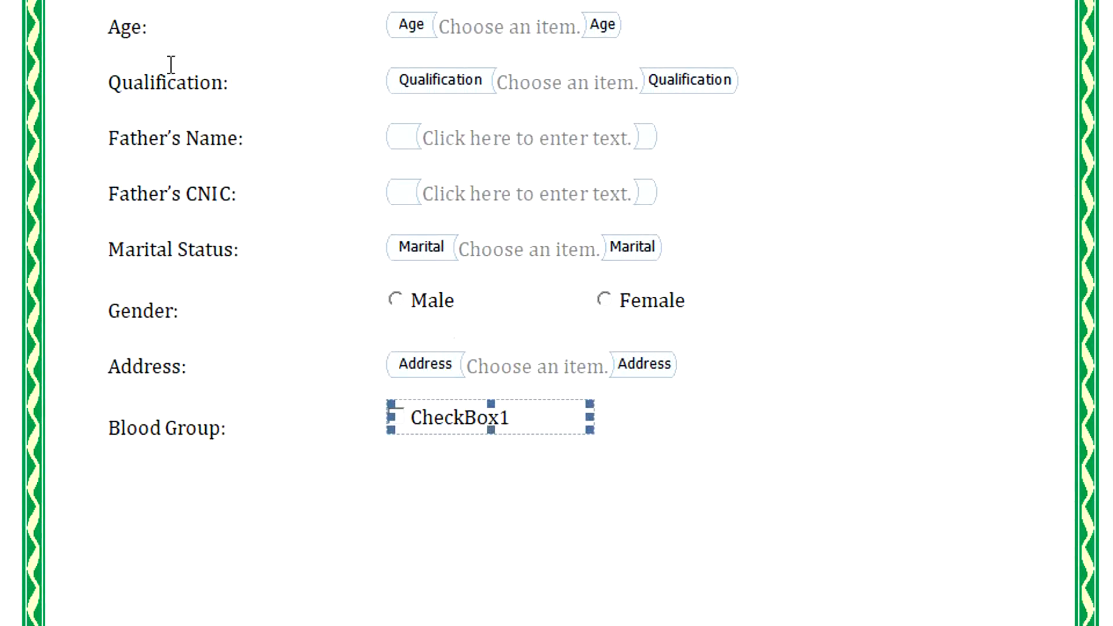
left_click(490, 118)
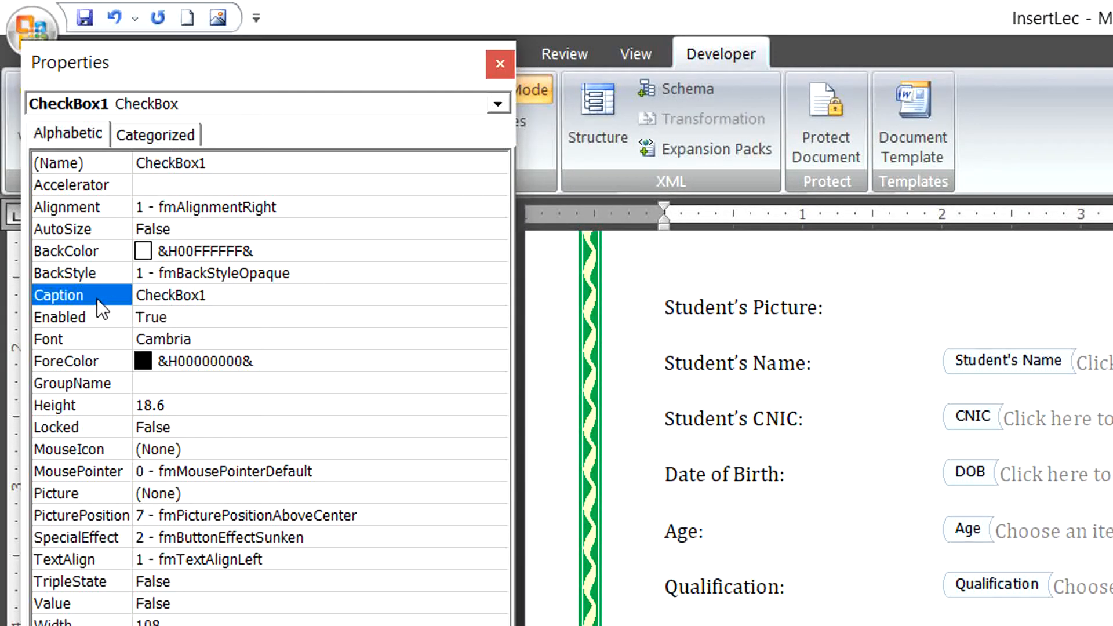
left_click(213, 298)
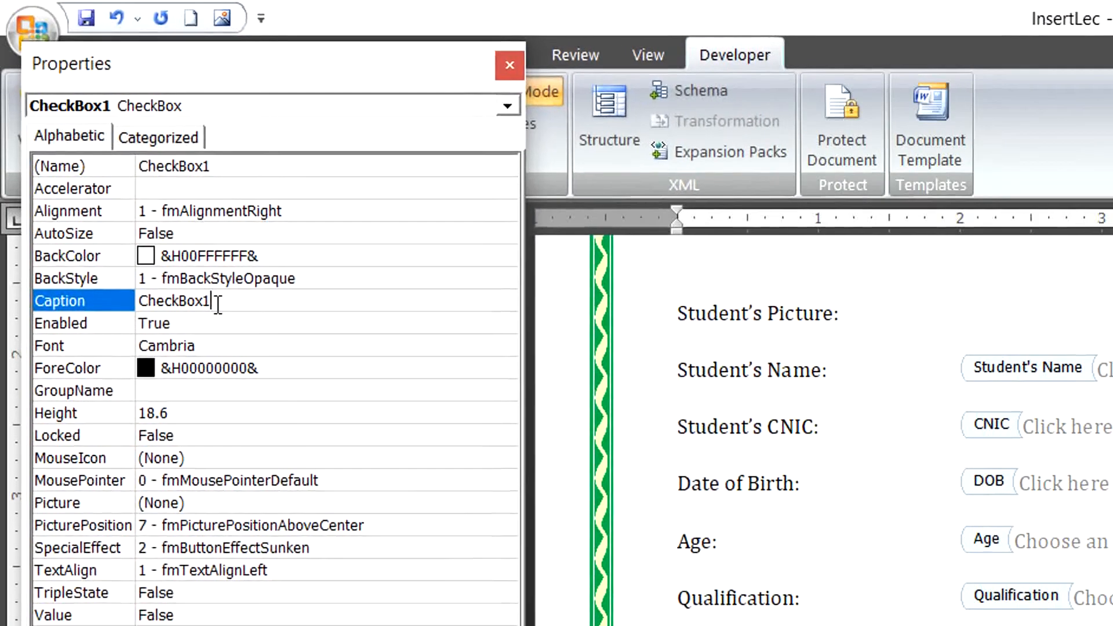
key("BackSpace")
key("BackSpace")
key("BackSpace")
key("BackSpace")
key("BackSpace")
key("BackSpace")
key("BackSpace")
key("BackSpace")
key("BackSpace")
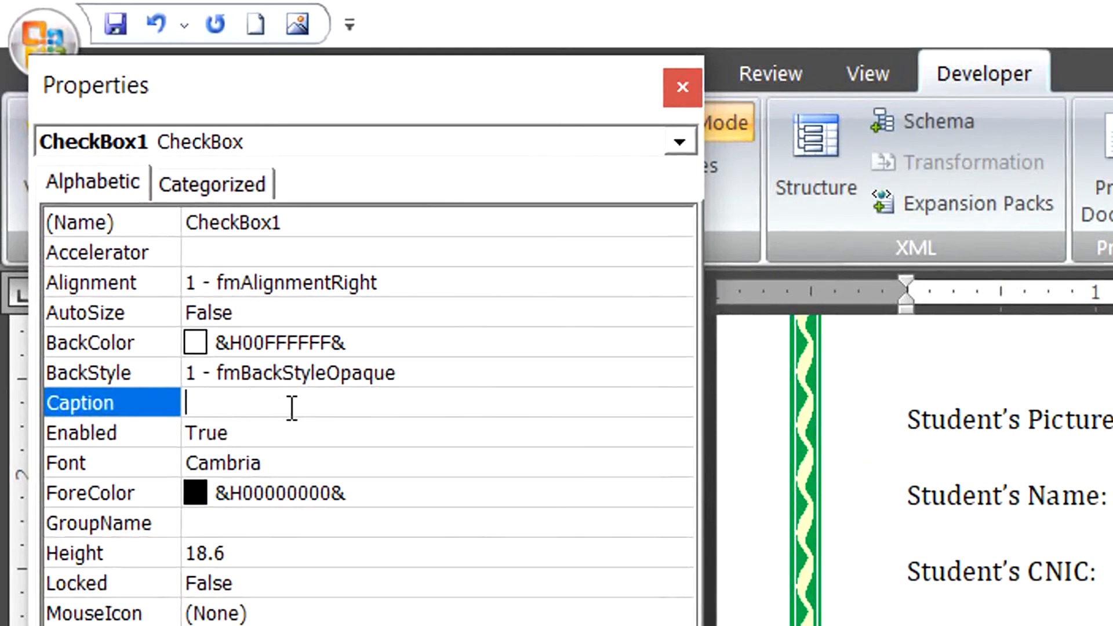
type("A+")
left_click(673, 97)
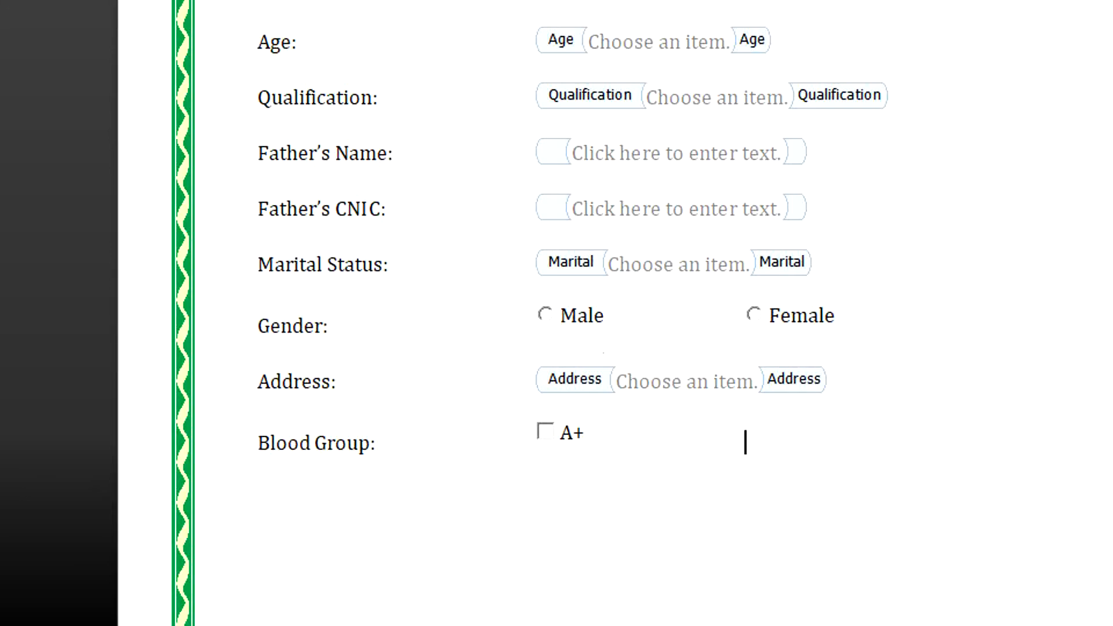
left_click(336, 57)
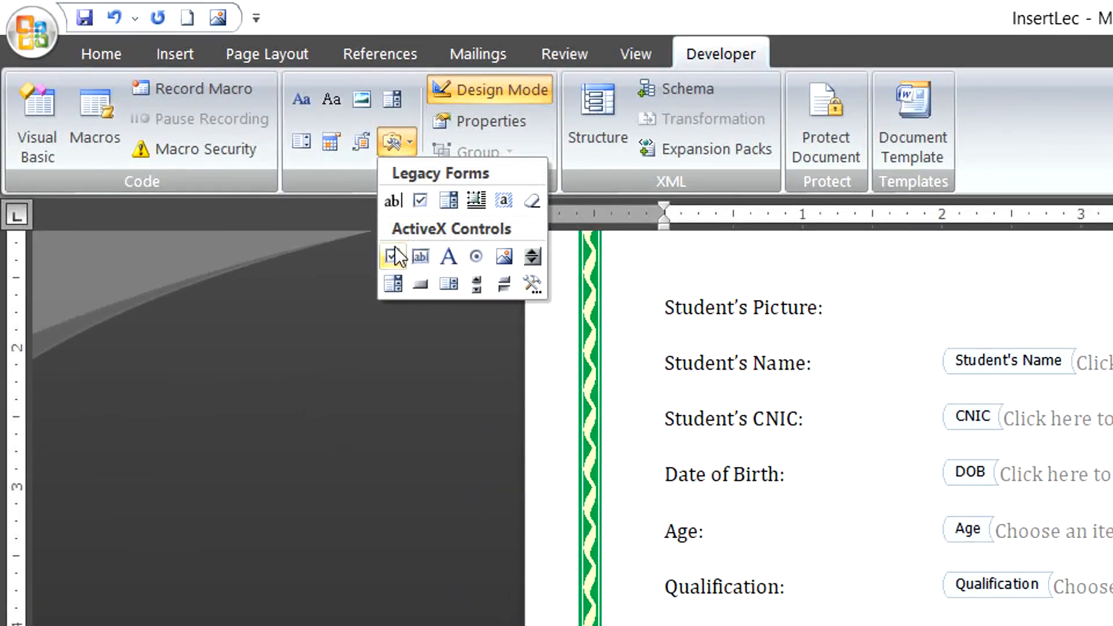
Insert a second Blood Group check box and caption it 'A-'.
left_click(394, 248)
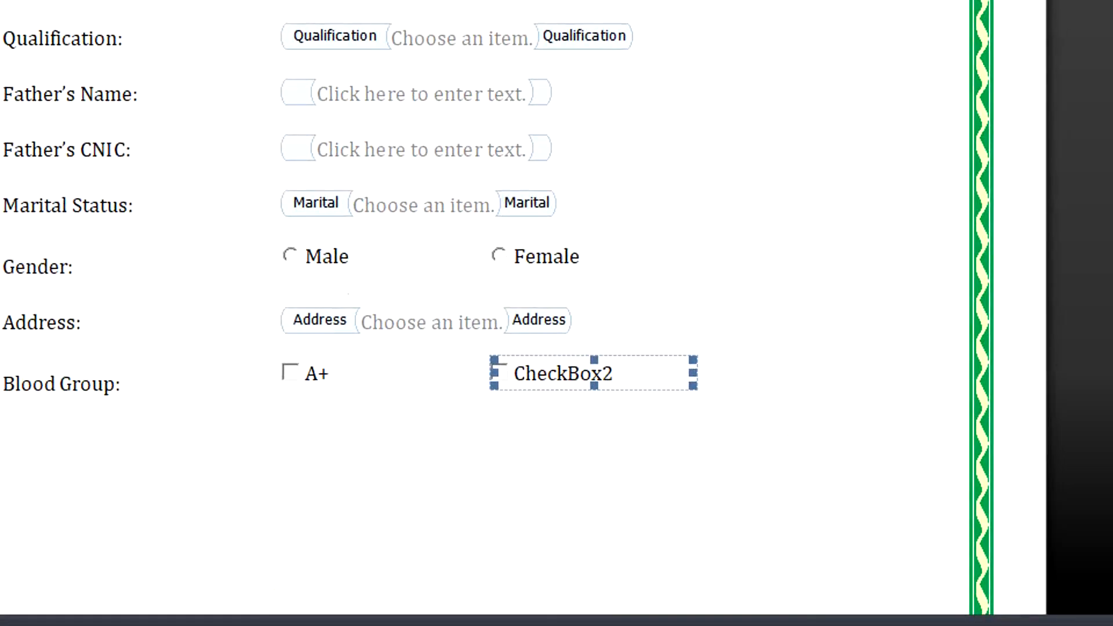
left_click(336, 287)
key("BackSpace")
key("BackSpace")
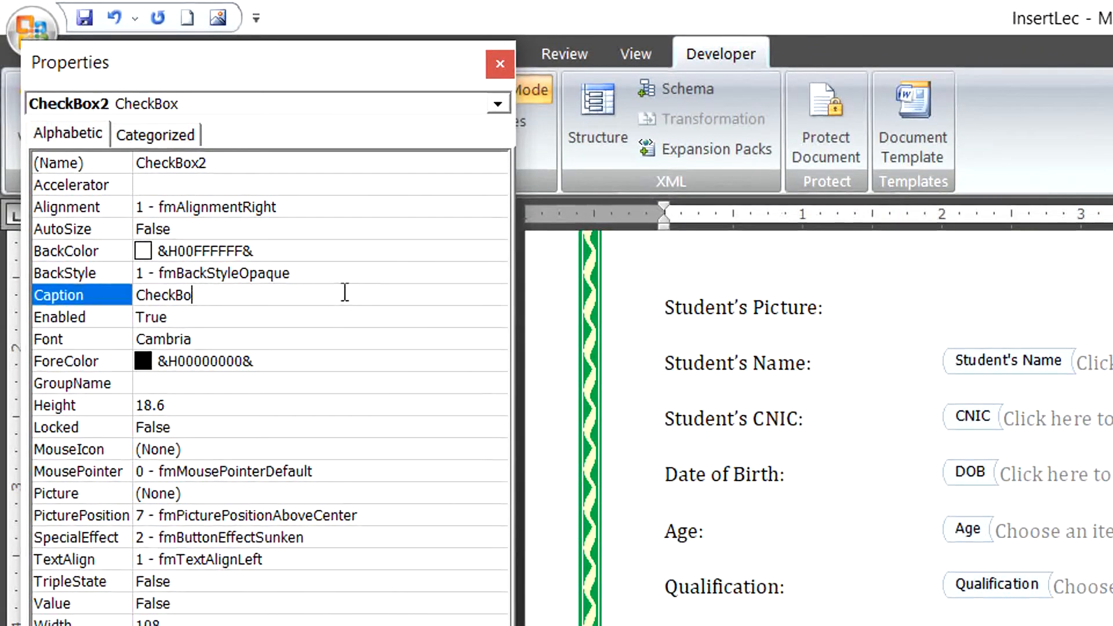
key("BackSpace")
key("BackSpace")
key("BackSpace")
key("BackSpace")
key("BackSpace")
key("BackSpace")
key("BackSpace")
type("A-")
left_click(497, 62)
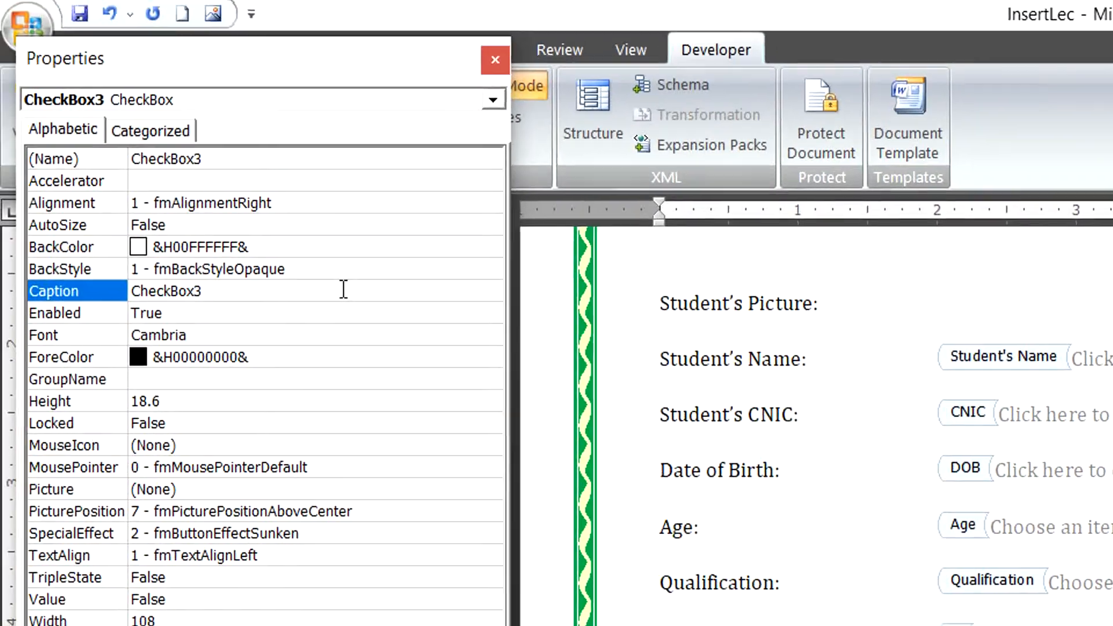
Caption the third check box 'B+', then start an indented new line under the row.
left_click(343, 294)
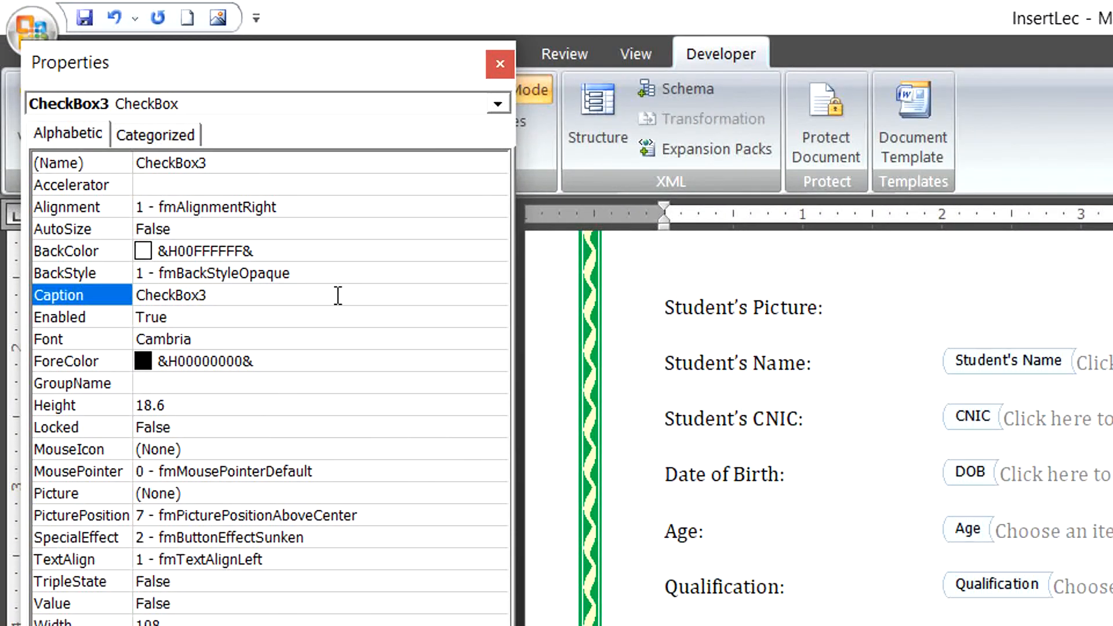
key("BackSpace")
key("BackSpace")
key("BackSpace")
key("BackSpace")
key("BackSpace")
key("BackSpace")
key("BackSpace")
key("BackSpace")
key("BackSpace")
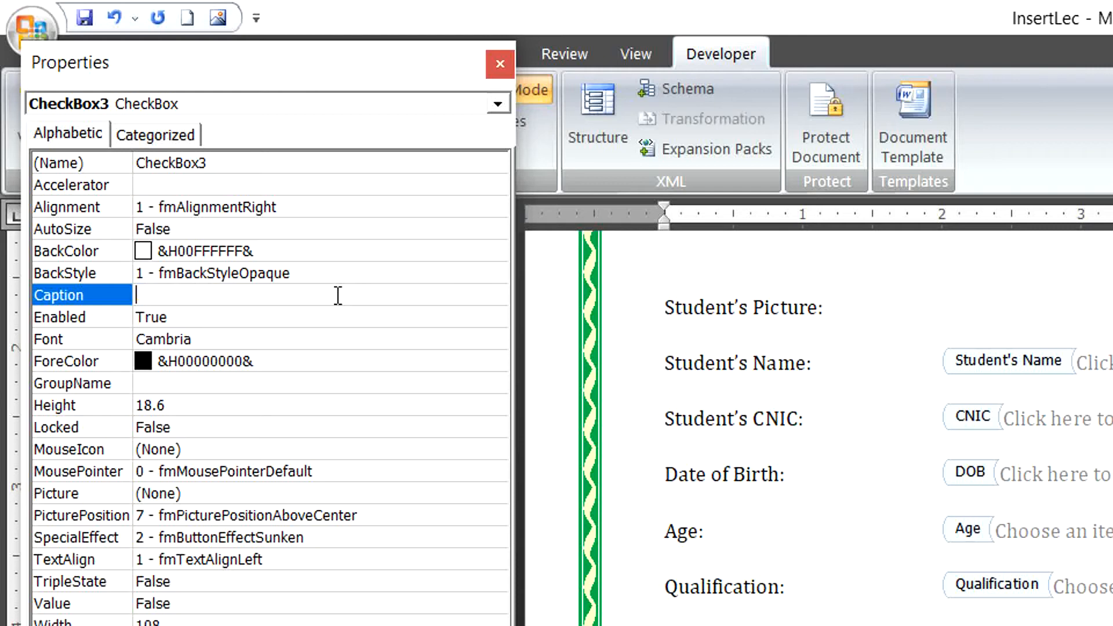
type("B+")
left_click(500, 64)
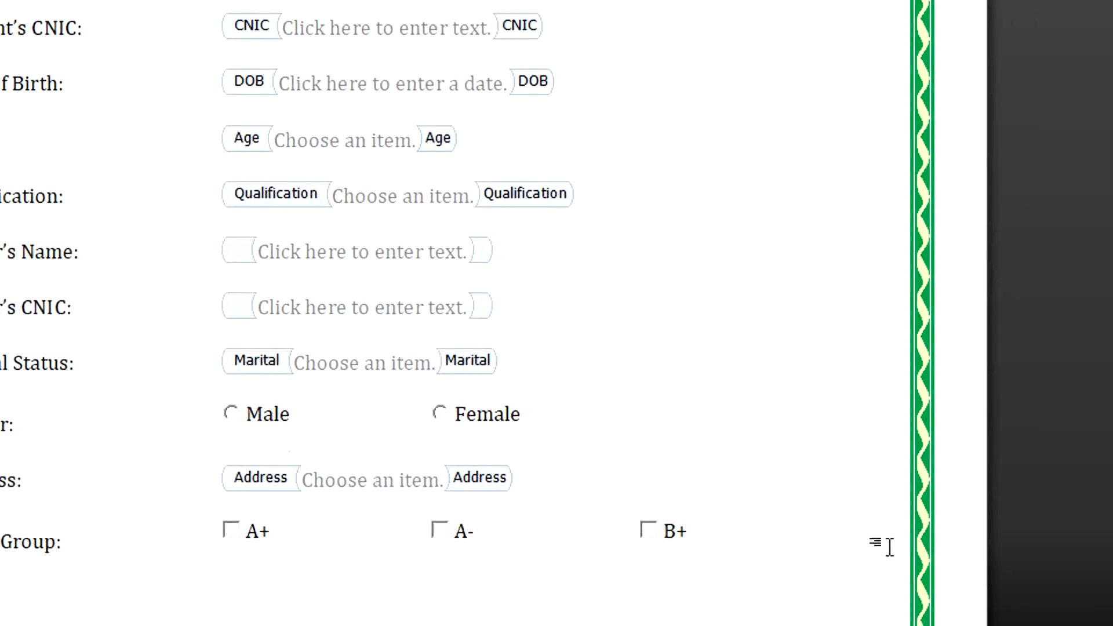
key("Return")
key("Tab")
key("Tab")
key("Tab")
Insert a check box captioned 'B-' to start the second Blood Group row.
left_click(407, 140)
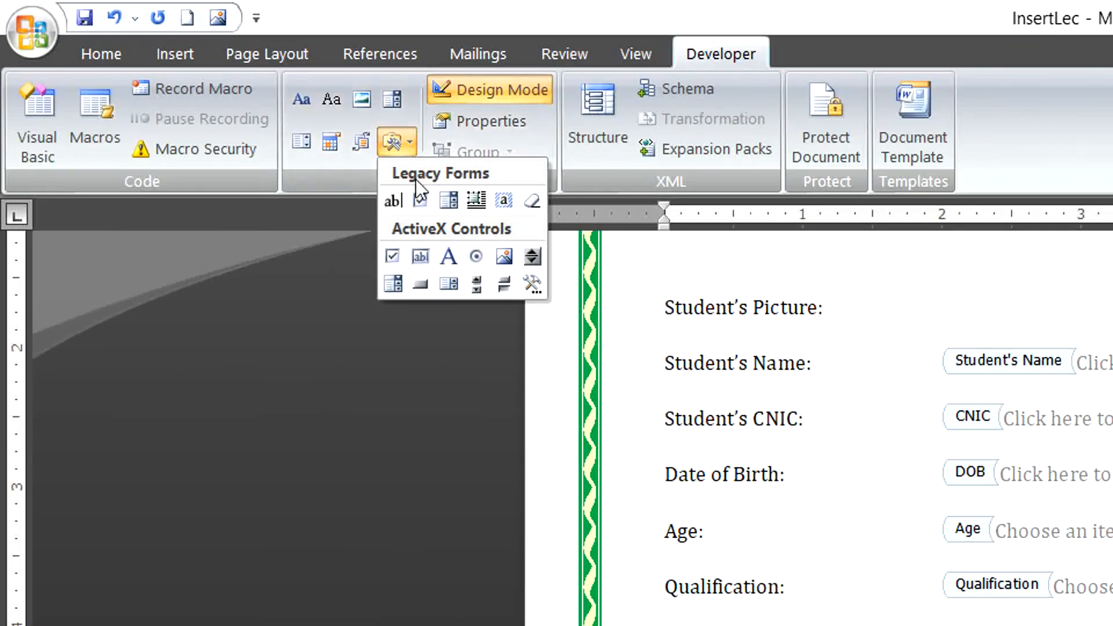
left_click(391, 260)
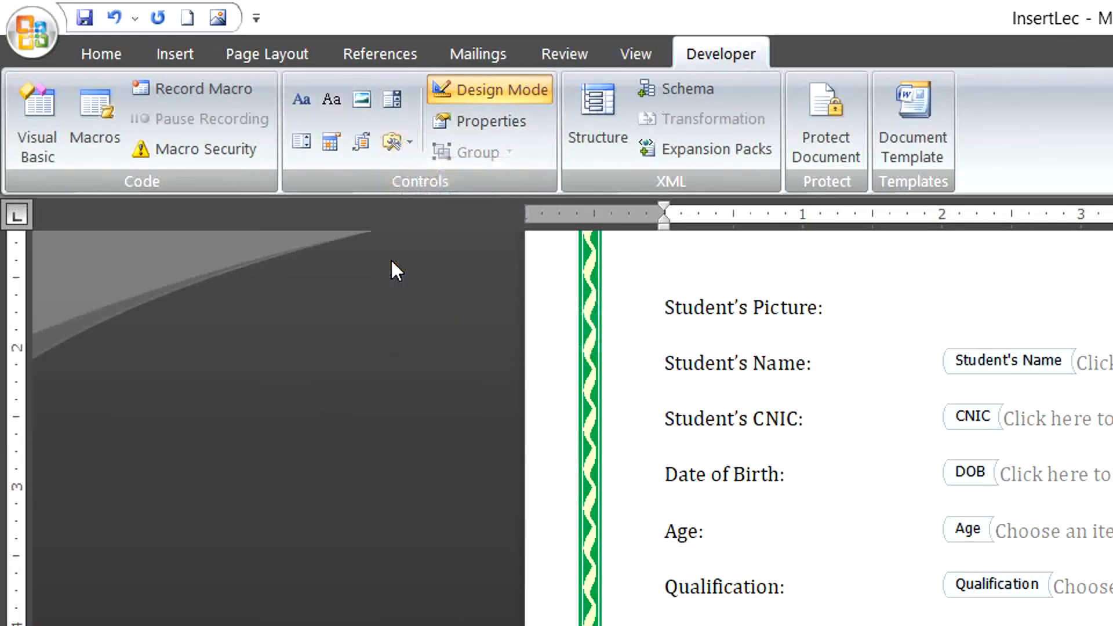
left_click(462, 124)
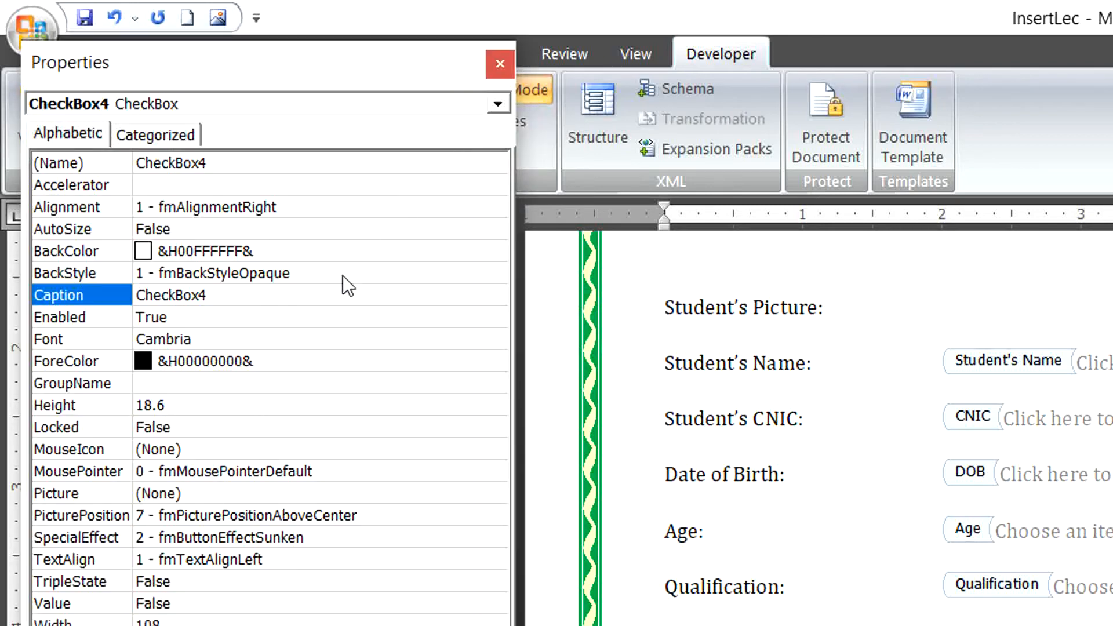
key("BackSpace")
key("BackSpace")
key("BackSpace")
key("BackSpace")
key("BackSpace")
key("BackSpace")
key("BackSpace")
key("BackSpace")
key("BackSpace")
type("B-")
left_click(499, 65)
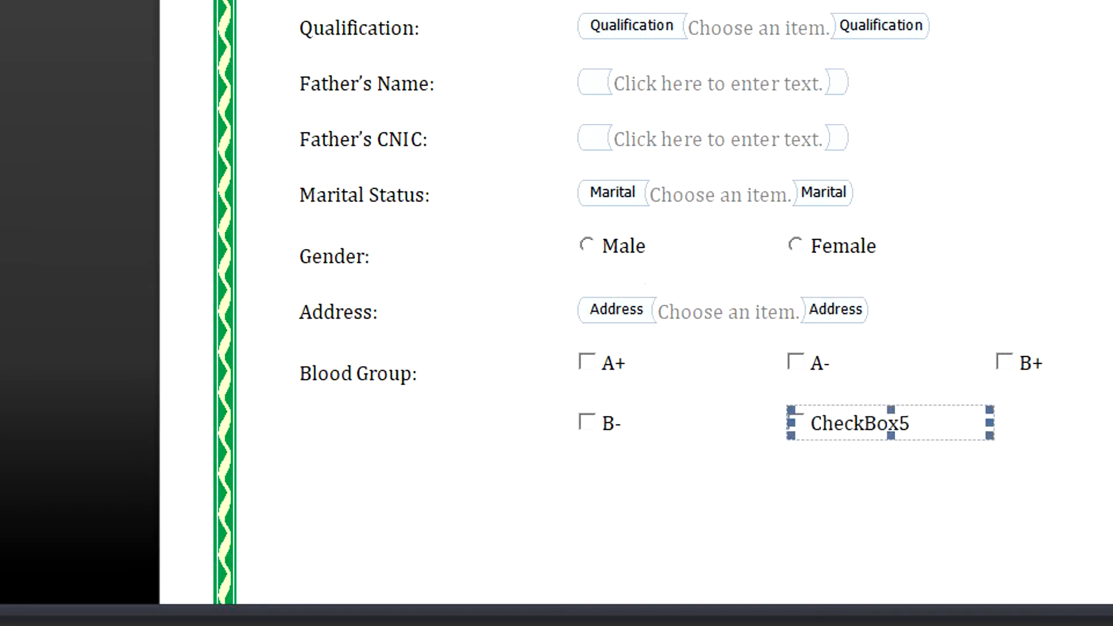
Change the fifth check box's caption to 'O+'.
left_click(493, 121)
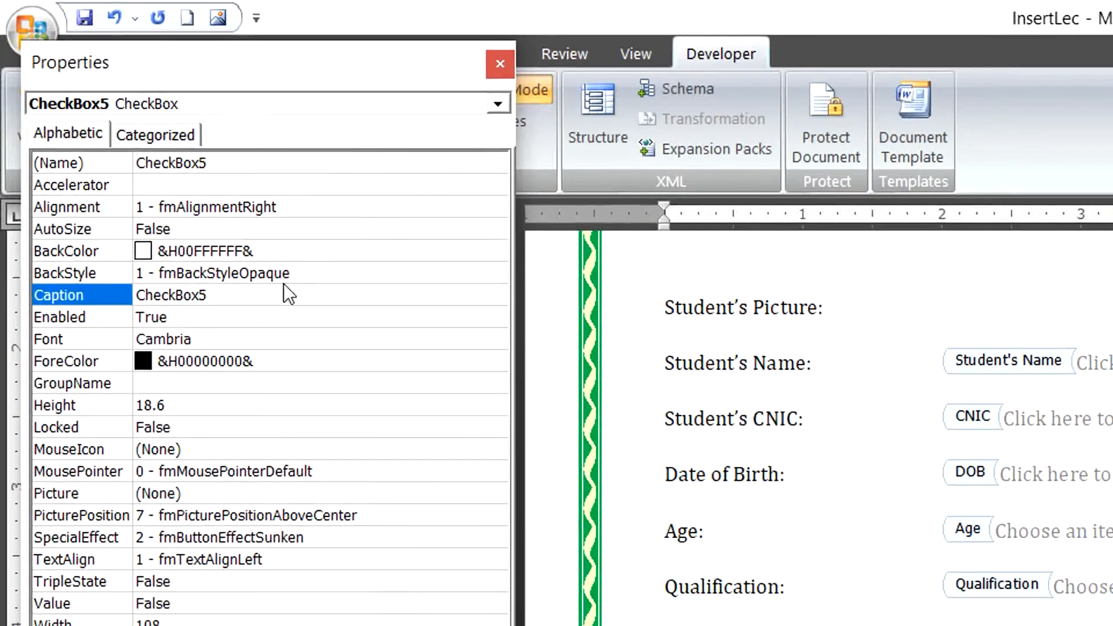
key("BackSpace")
key("BackSpace")
key("BackSpace")
key("BackSpace")
key("BackSpace")
key("BackSpace")
key("BackSpace")
key("BackSpace")
key("BackSpace")
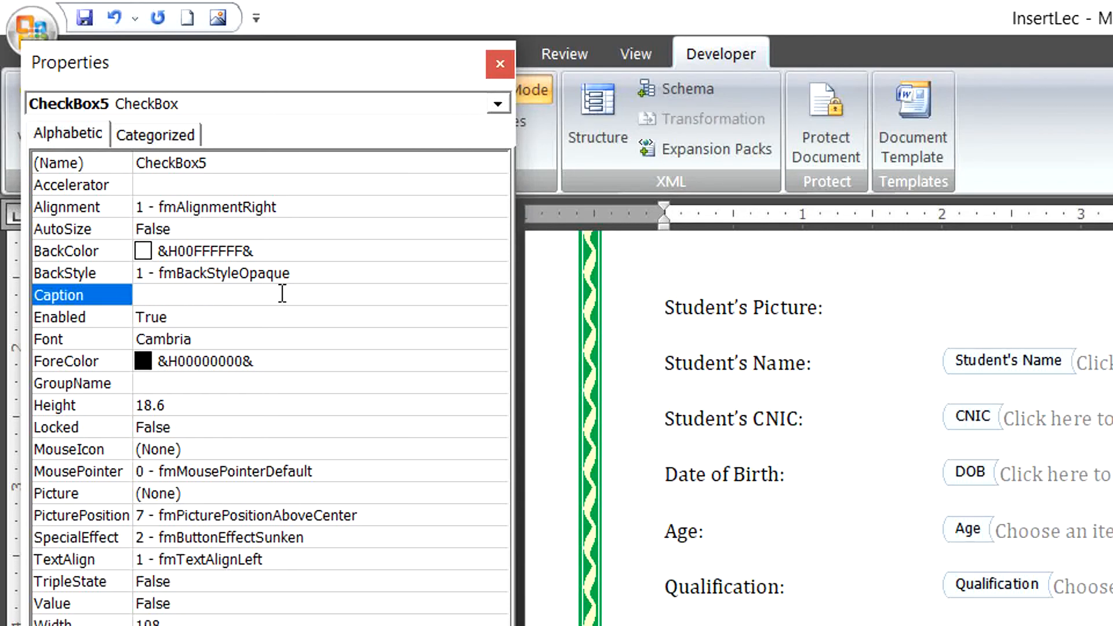
type("O+")
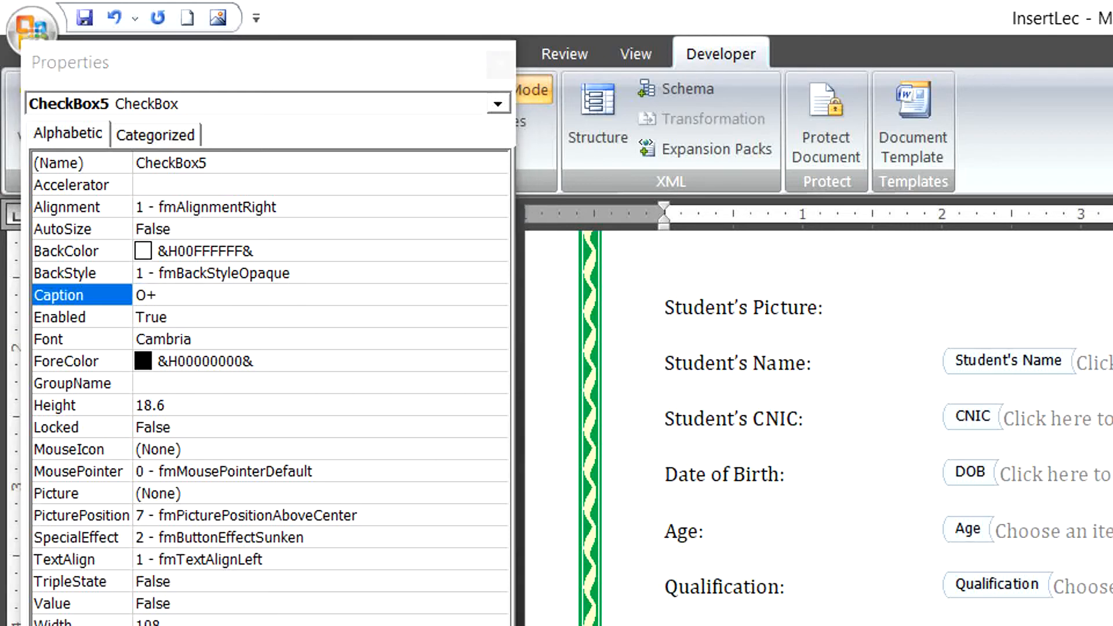
Insert a sixth ActiveX check box after O+ and caption it 'O-'.
left_click(507, 61)
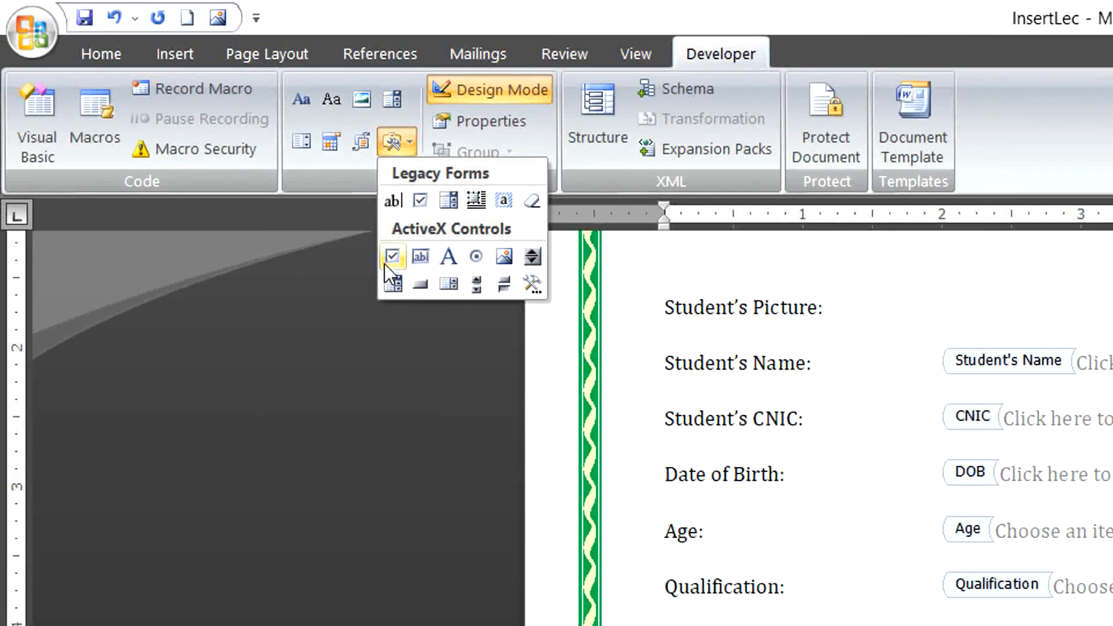
left_click(386, 261)
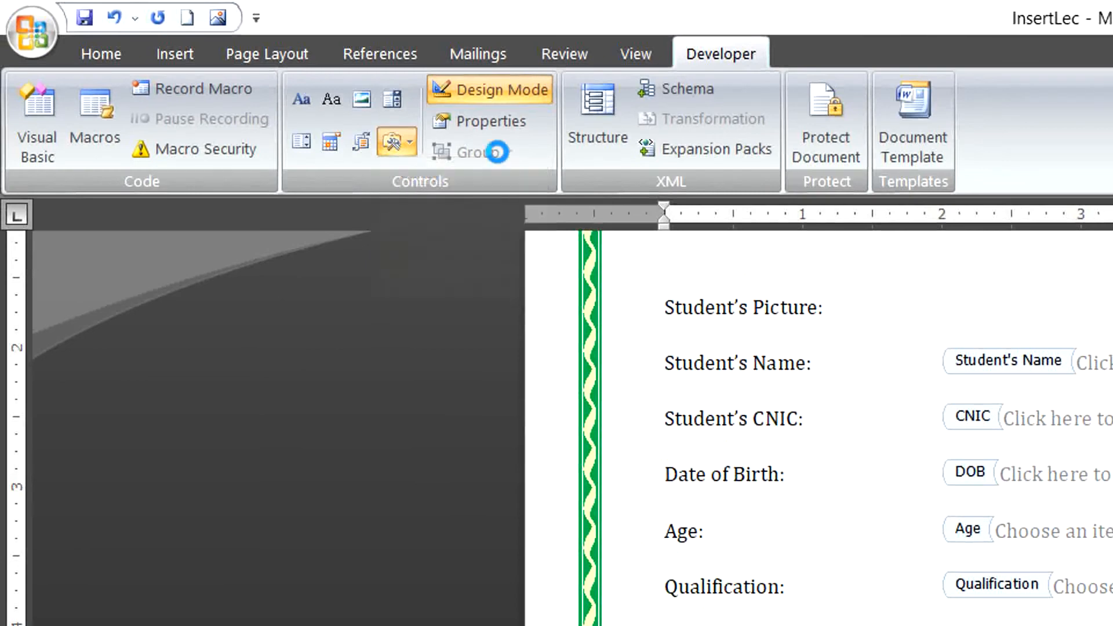
left_click(493, 123)
left_click(226, 292)
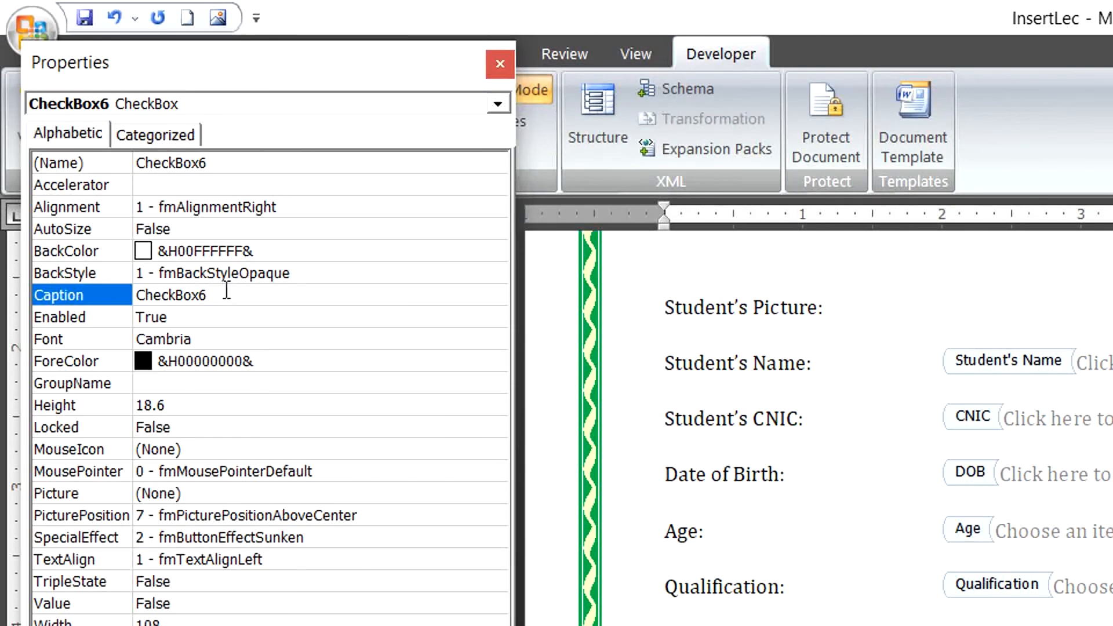
key("BackSpace")
key("BackSpace")
key("BackSpace")
key("BackSpace")
key("BackSpace")
key("BackSpace")
key("BackSpace")
key("BackSpace")
key("BackSpace")
type("L")
key("BackSpace")
type("O-")
left_click(492, 63)
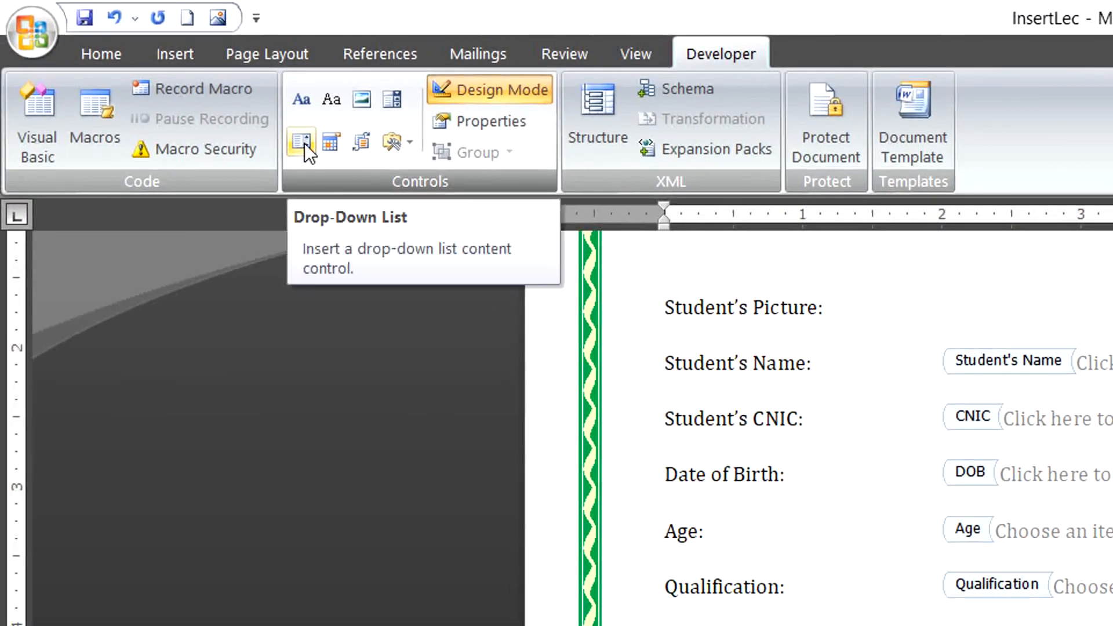
left_click(406, 146)
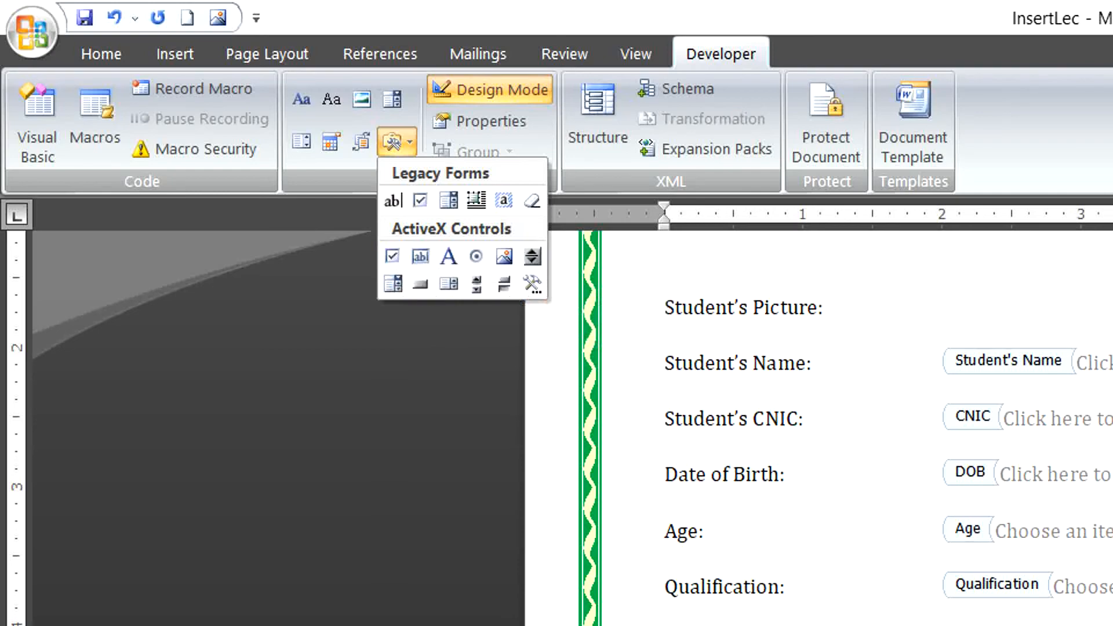
scroll(812, 406, "up", 3)
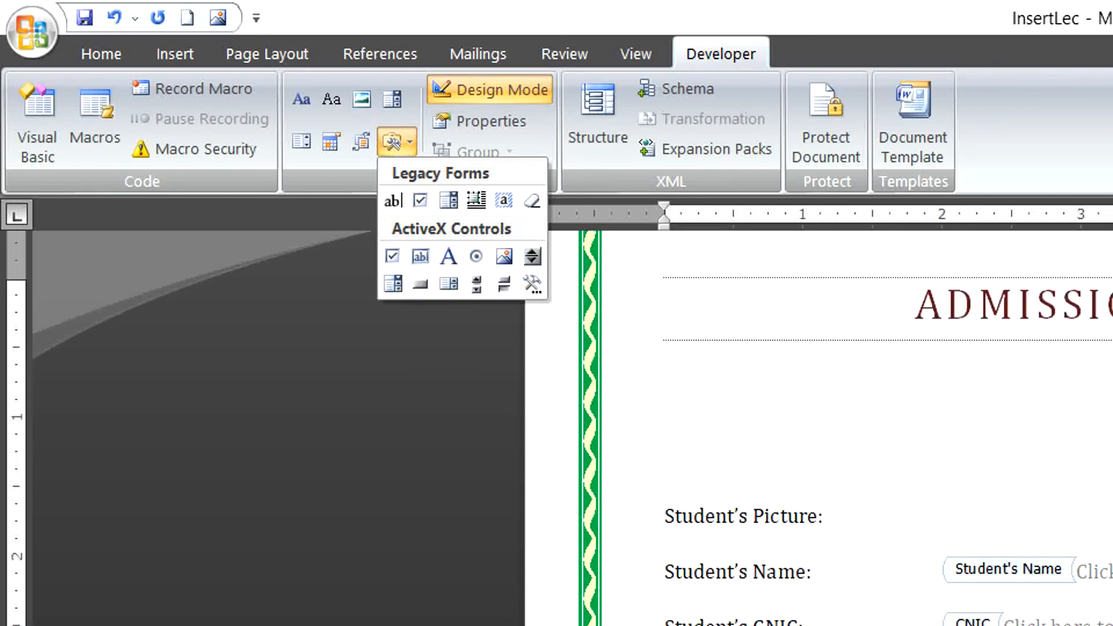
scroll(811, 406, "down", 5)
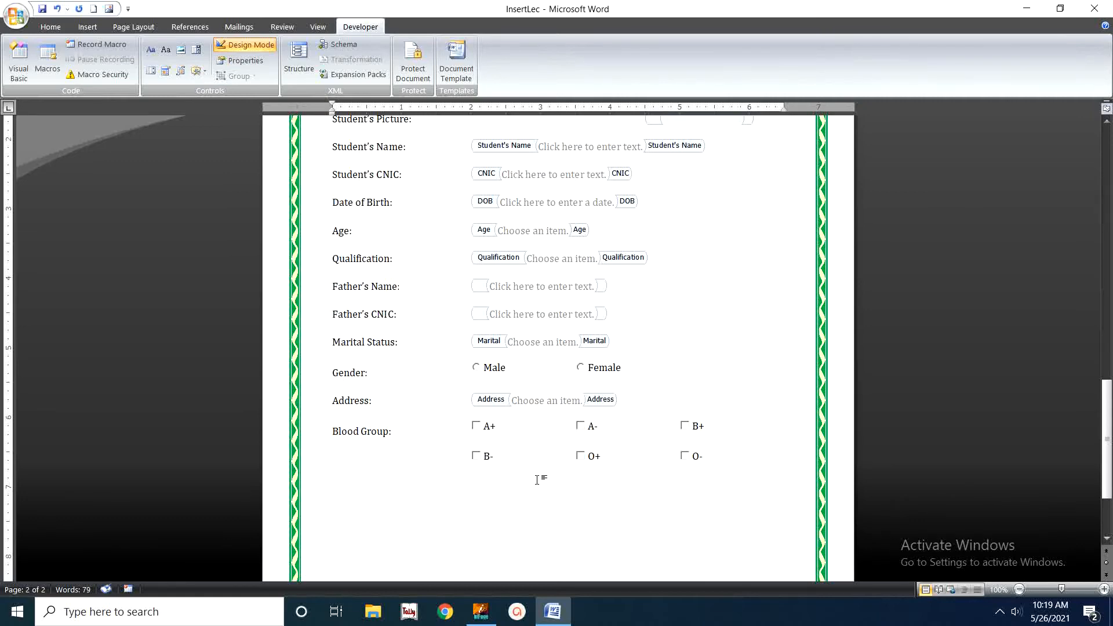
scroll(563, 484, "up", 7)
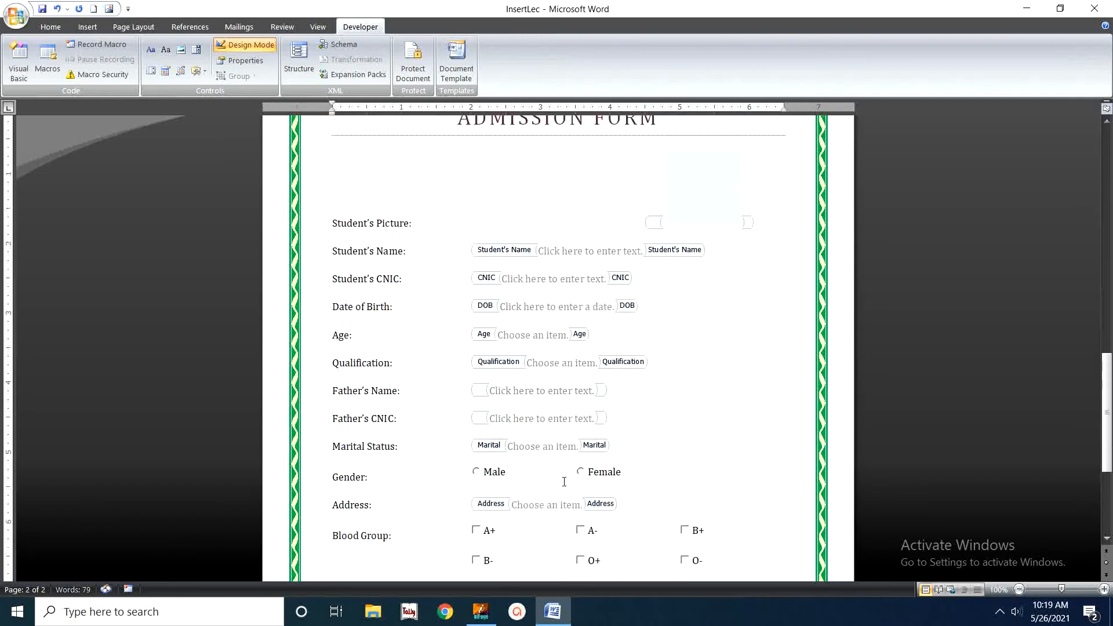
scroll(565, 483, "down", 1)
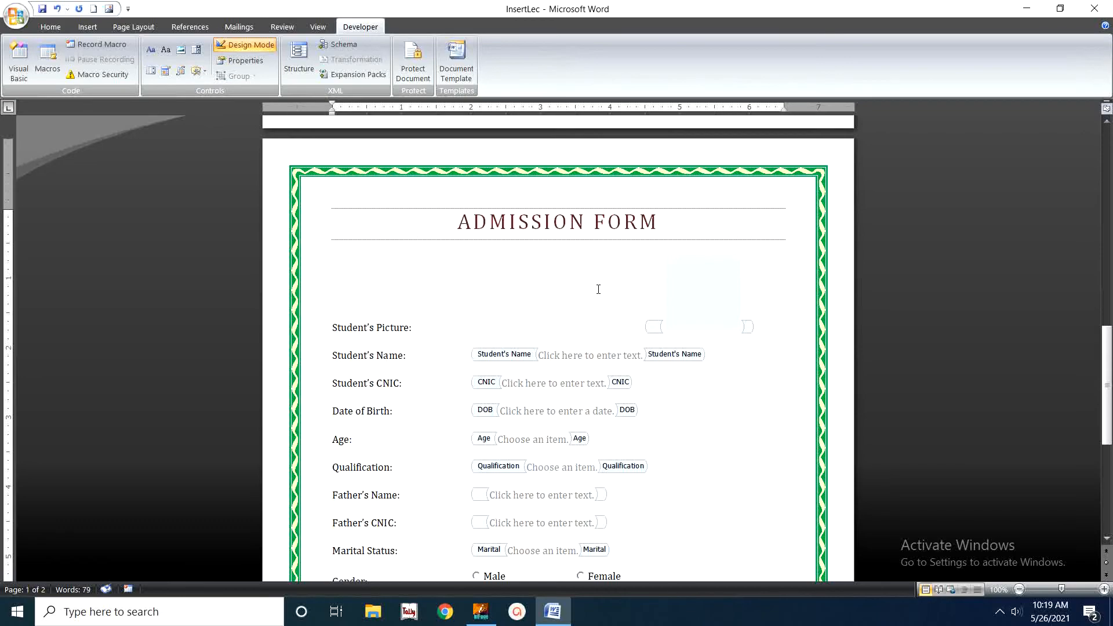
Use Save As to store the document on Local Disk (D:) with the file name 'Admission form'.
left_click(15, 16)
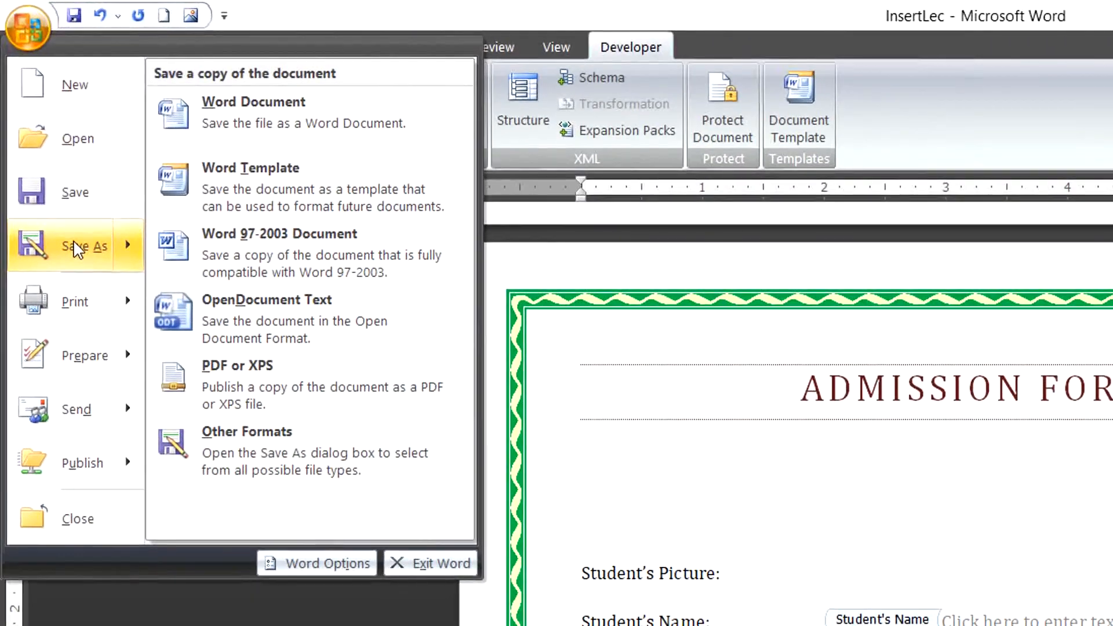
left_click(42, 138)
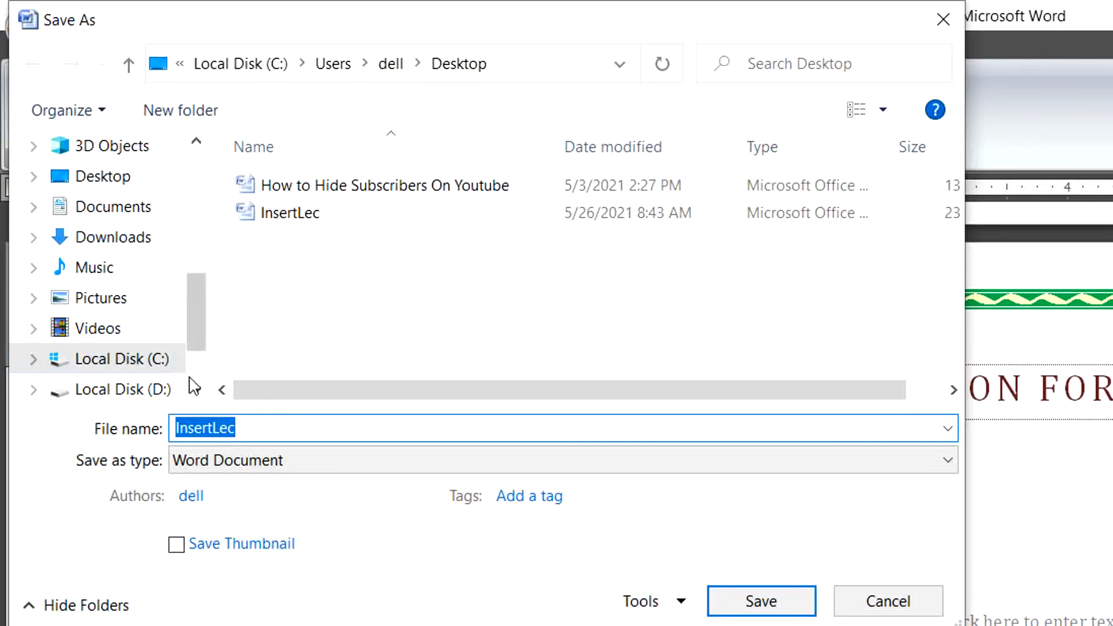
left_click(196, 390)
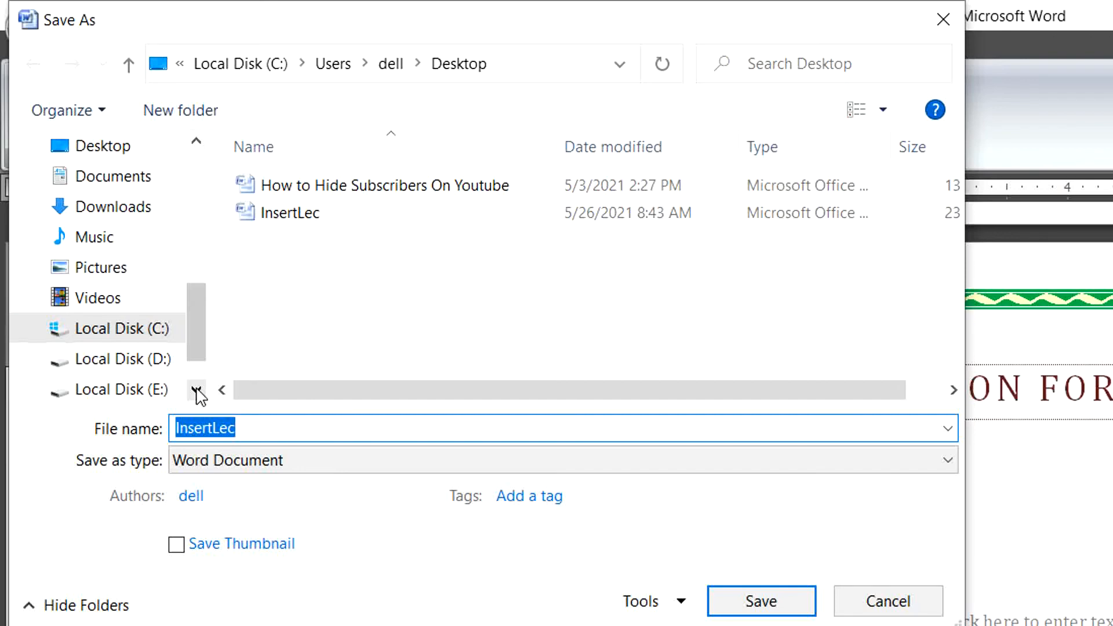
left_click(148, 363)
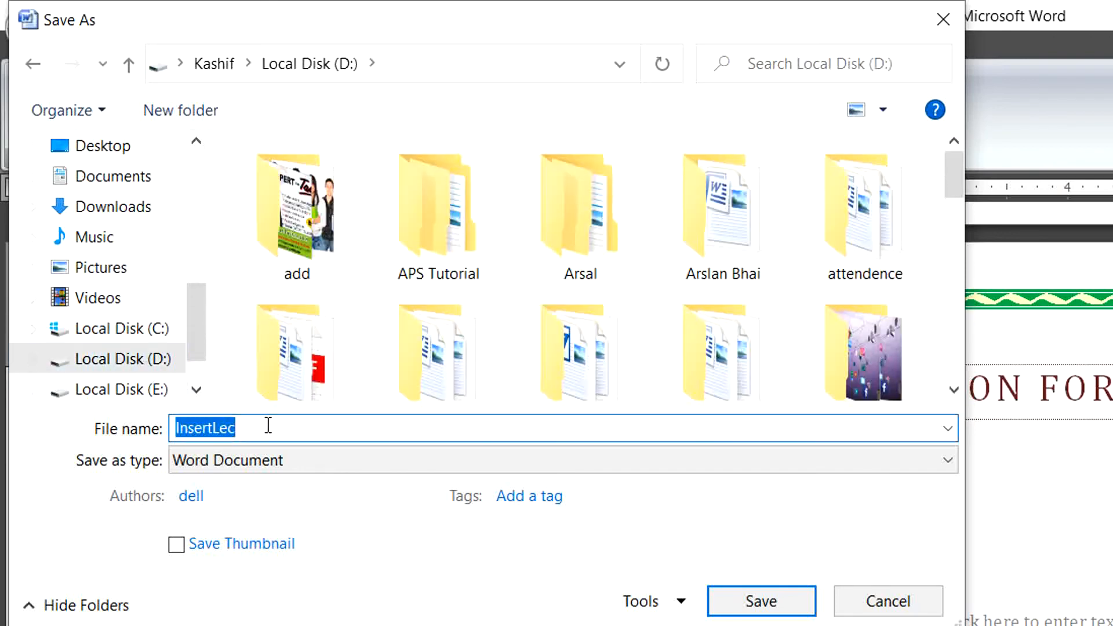
type("a")
key("BackSpace")
type("A")
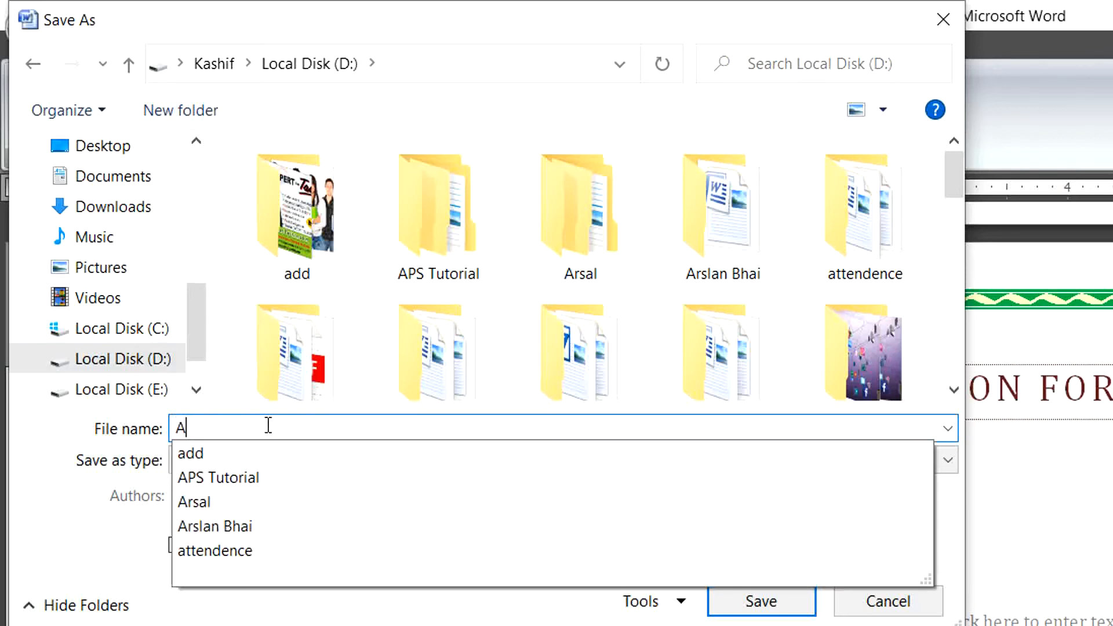
type("dmission for")
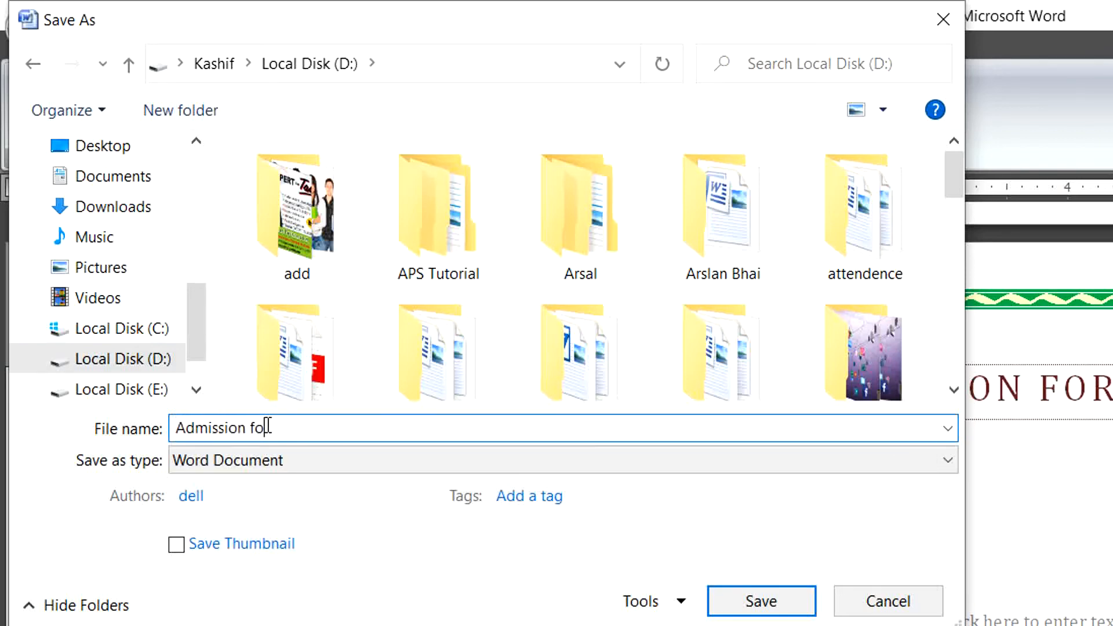
type("m")
left_click(725, 604)
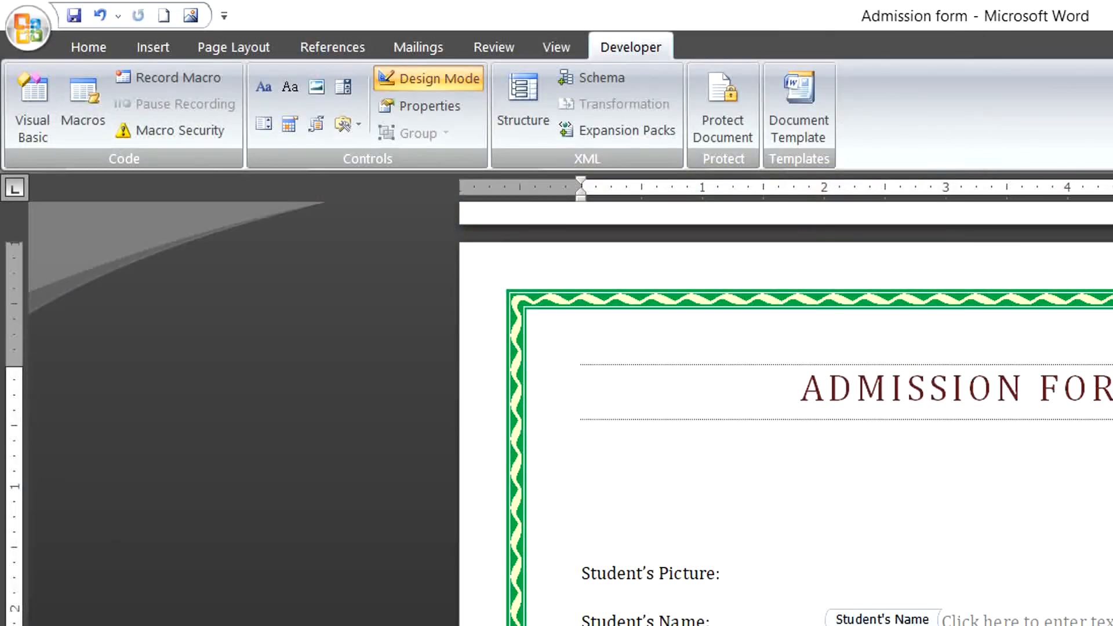
Close Word and reopen the Admission form document from Local Disk (D:) via This PC.
key("alt+F4")
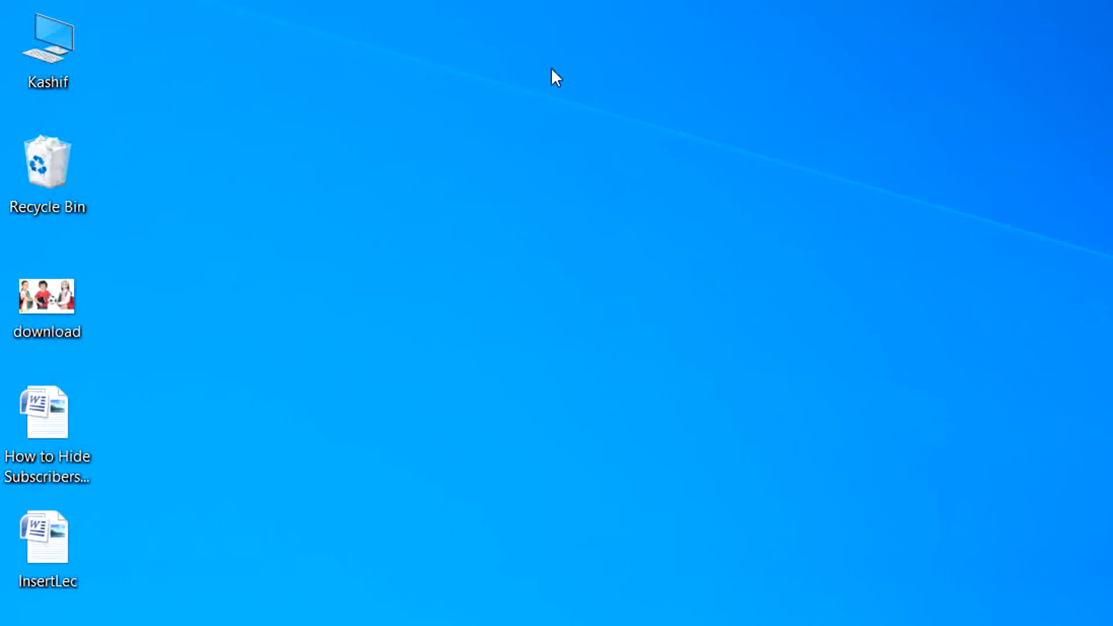
double_click(42, 63)
double_click(741, 483)
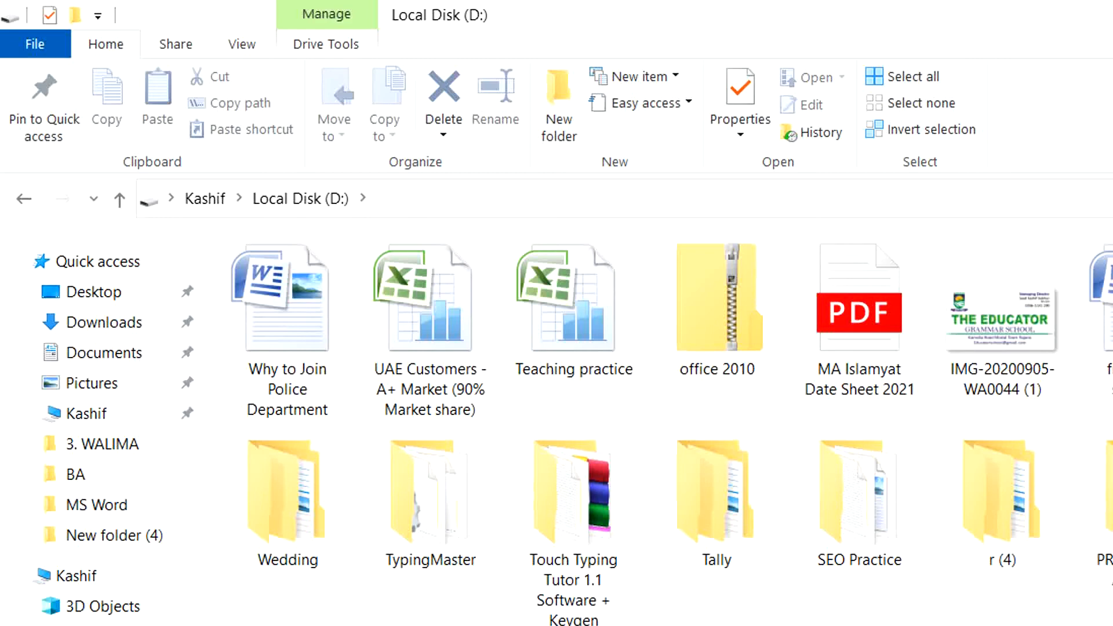
double_click(1108, 301)
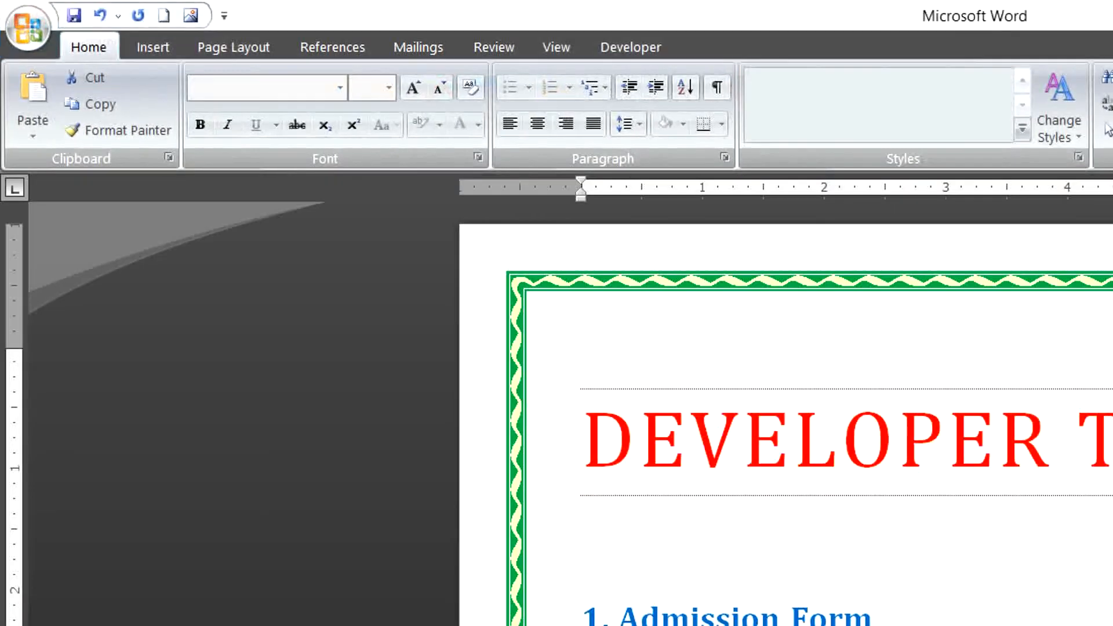
Insert the 'download' picture from the Desktop into the form as the student's picture.
scroll(786, 414, "down", 5)
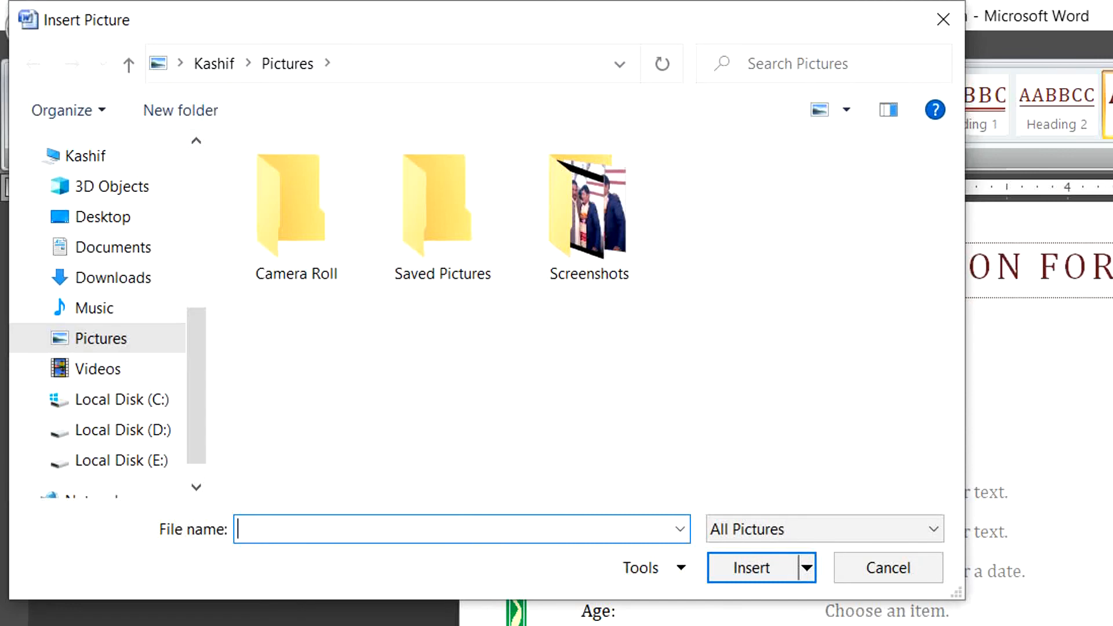
left_click(150, 461)
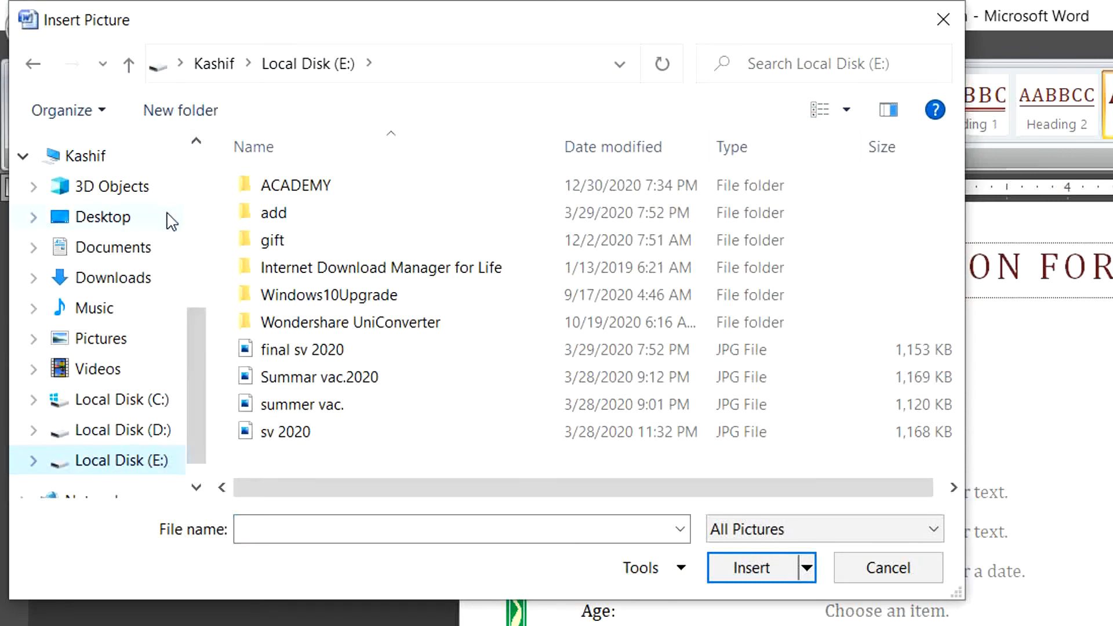
left_click(110, 217)
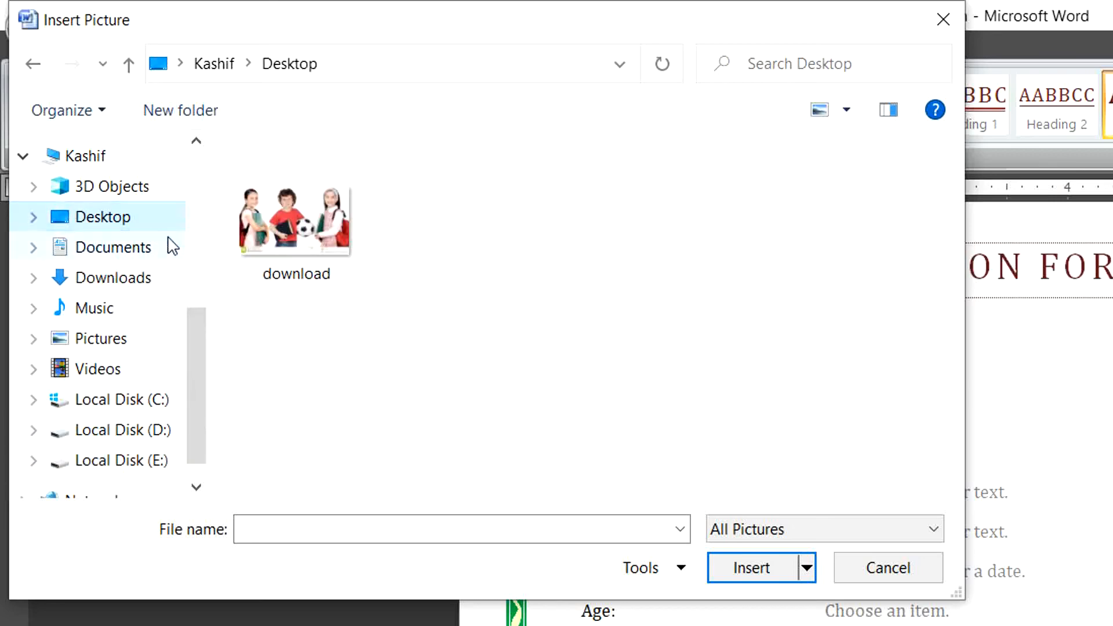
left_click(294, 252)
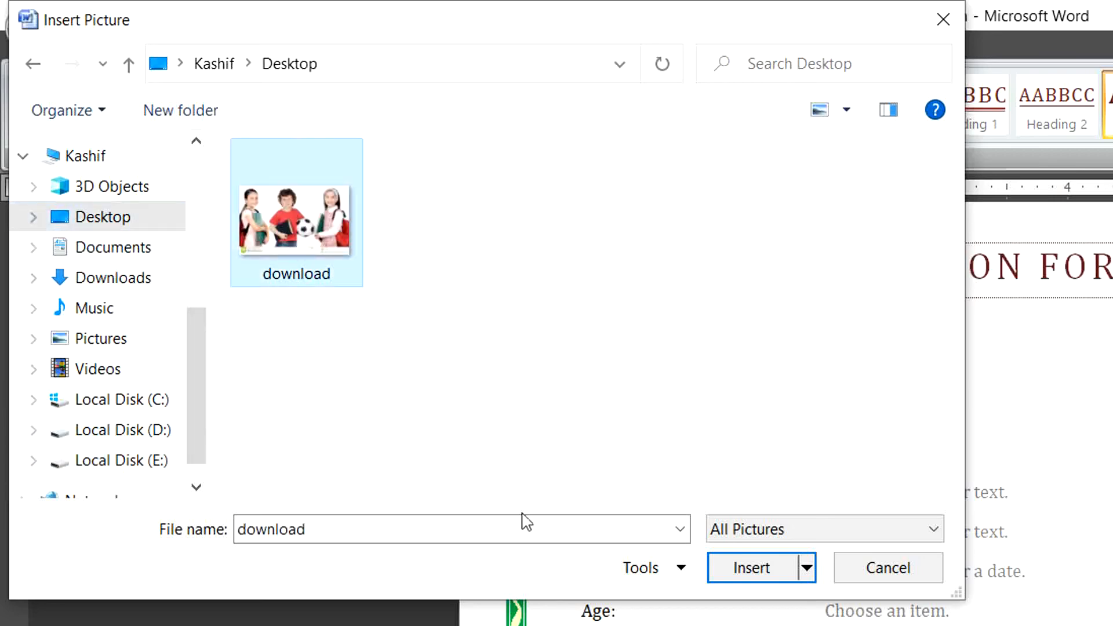
left_click(746, 575)
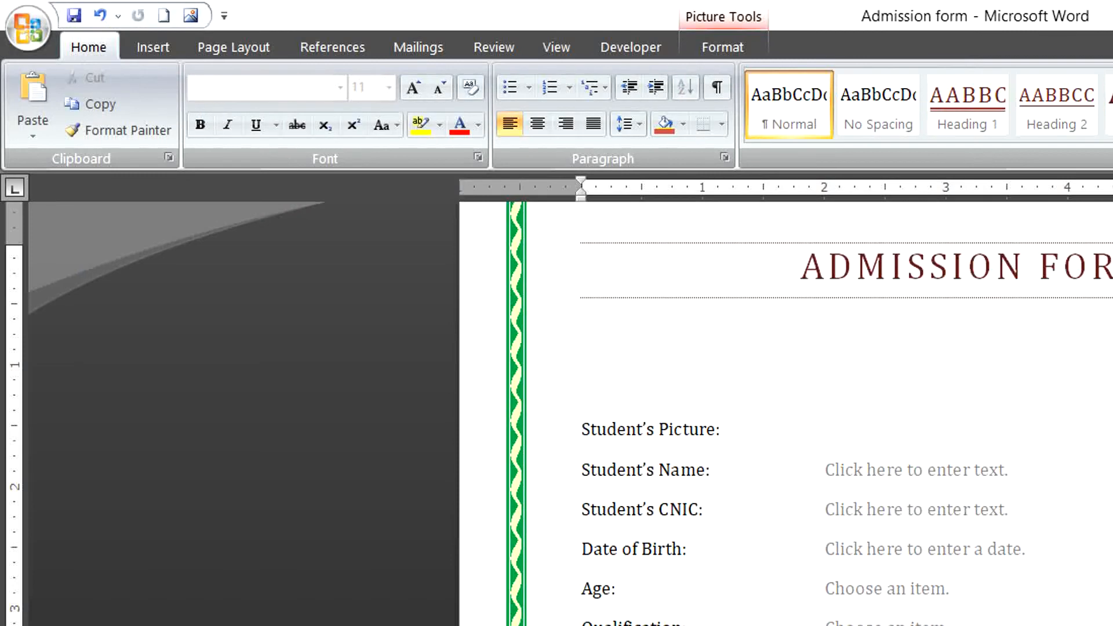
Enter the student's name and CNIC number in their form fields.
left_click(925, 549)
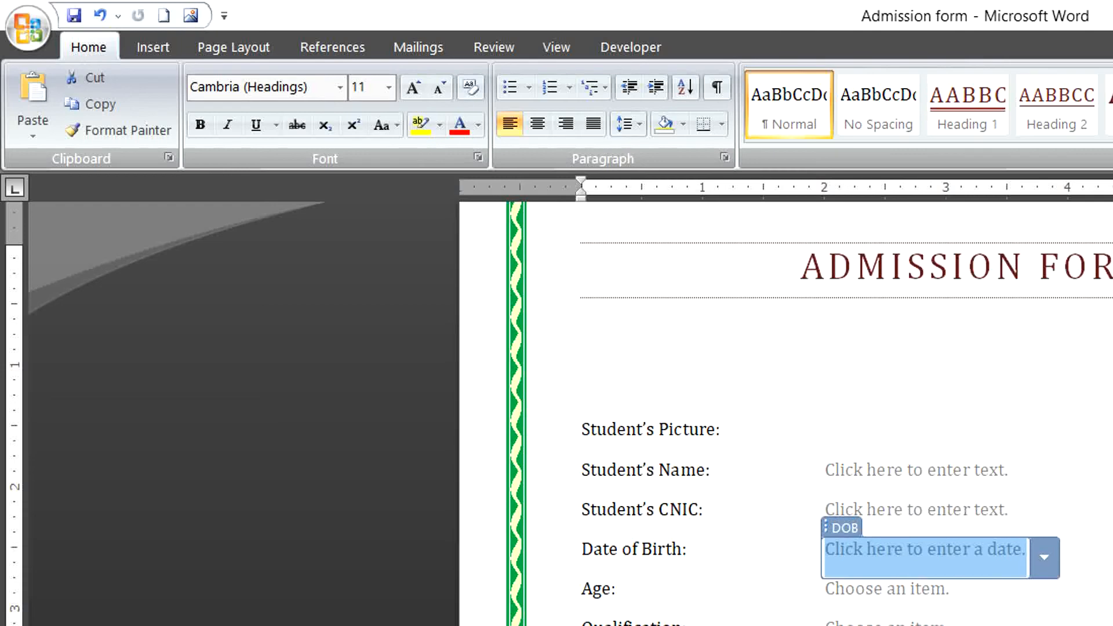
left_click(875, 475)
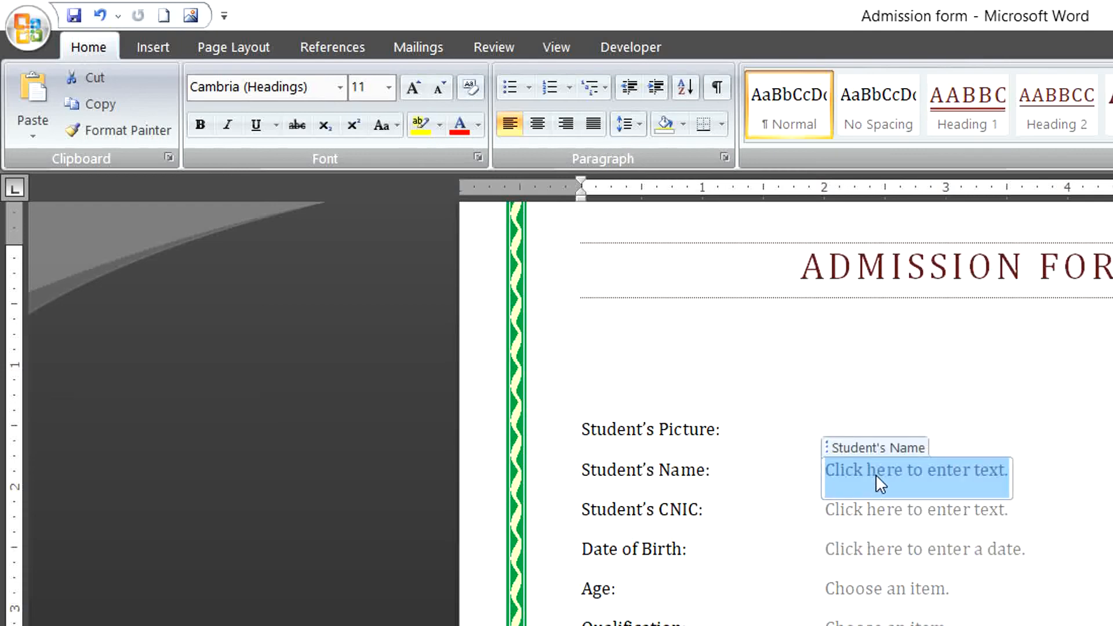
type("Ali")
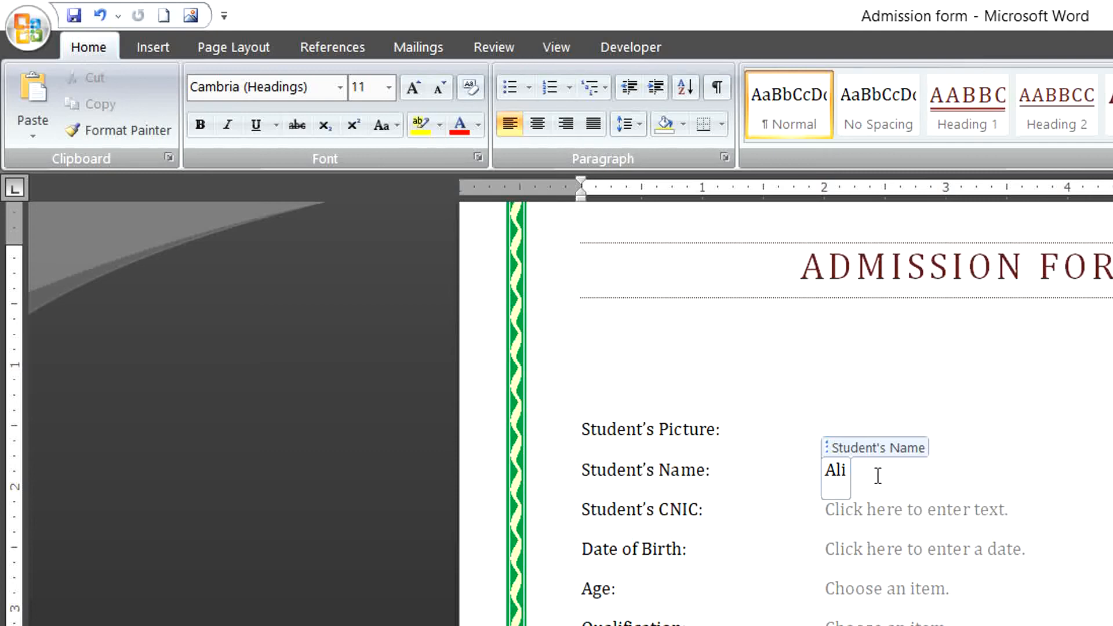
key("Tab")
left_click(926, 527)
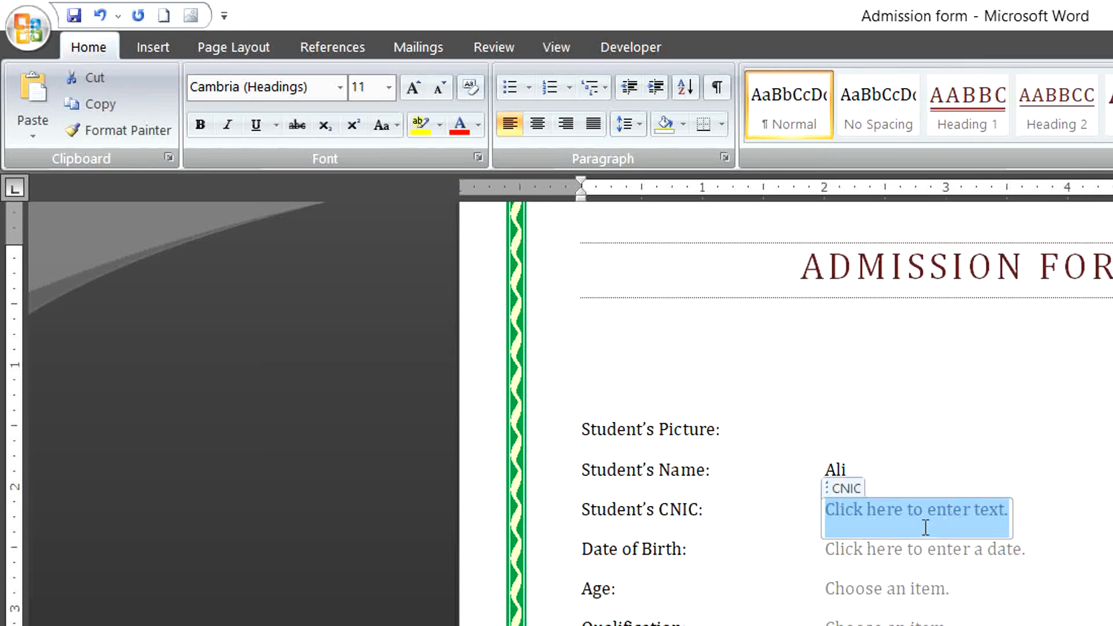
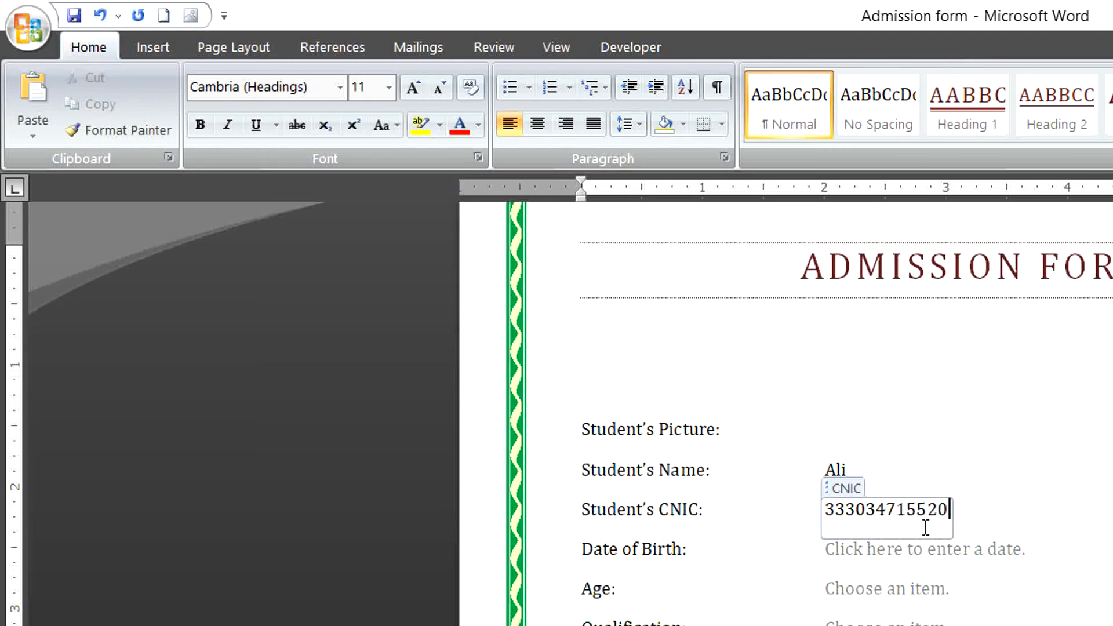
Set the Date of Birth to Thursday, December 23, 2021 with the date picker.
left_click(878, 565)
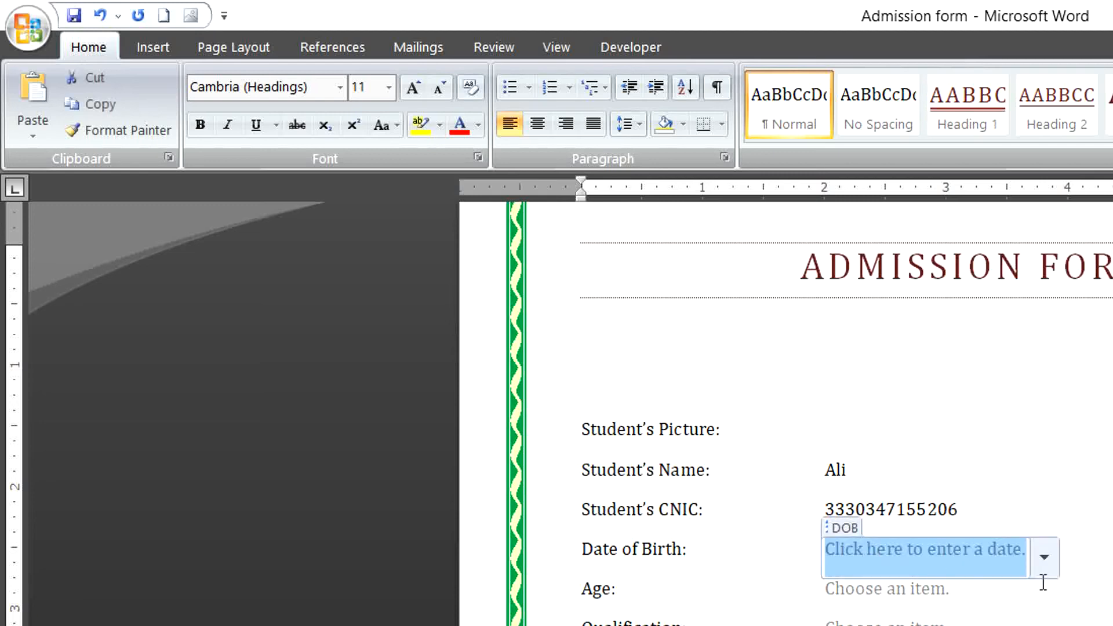
left_click(1045, 557)
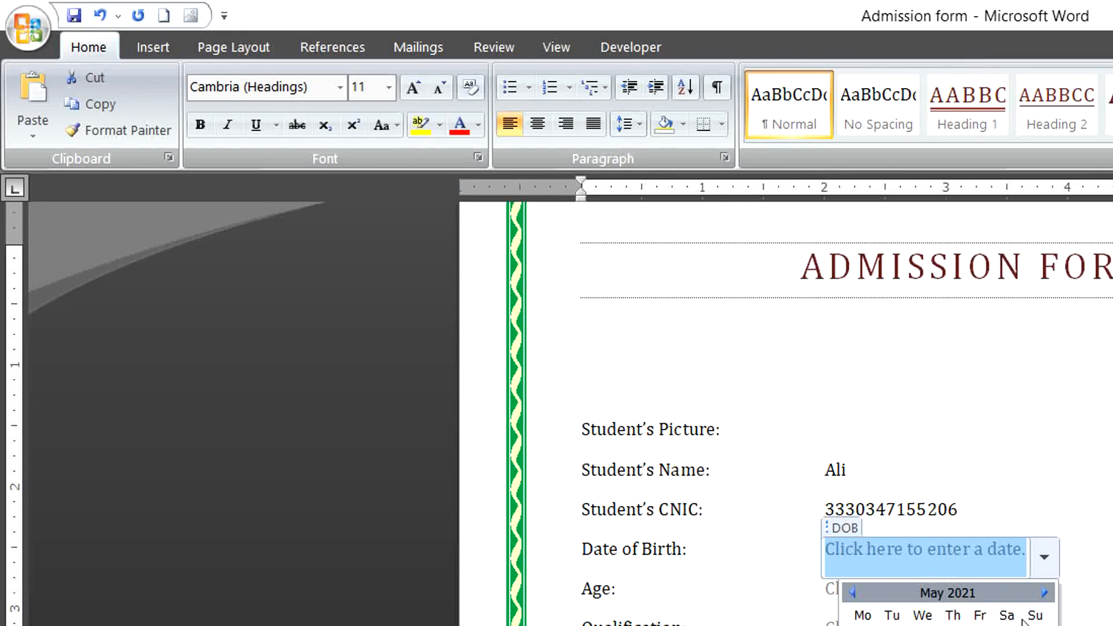
left_click(1044, 592)
left_click(1045, 593)
left_click(1045, 593)
left_click(1045, 592)
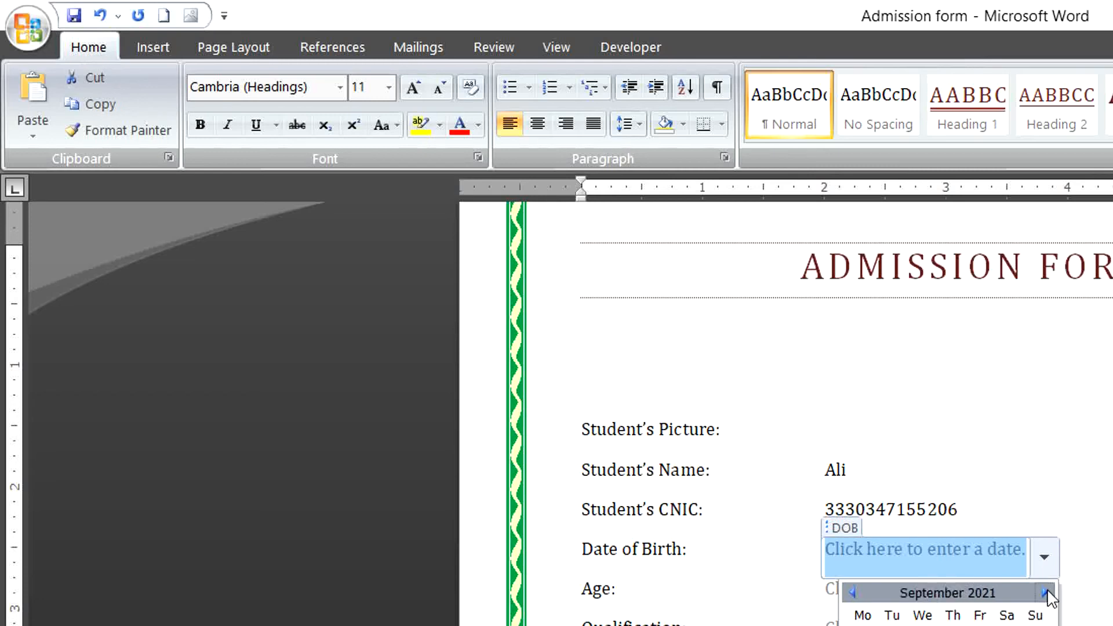
left_click(1045, 592)
left_click(1044, 592)
left_click(1045, 592)
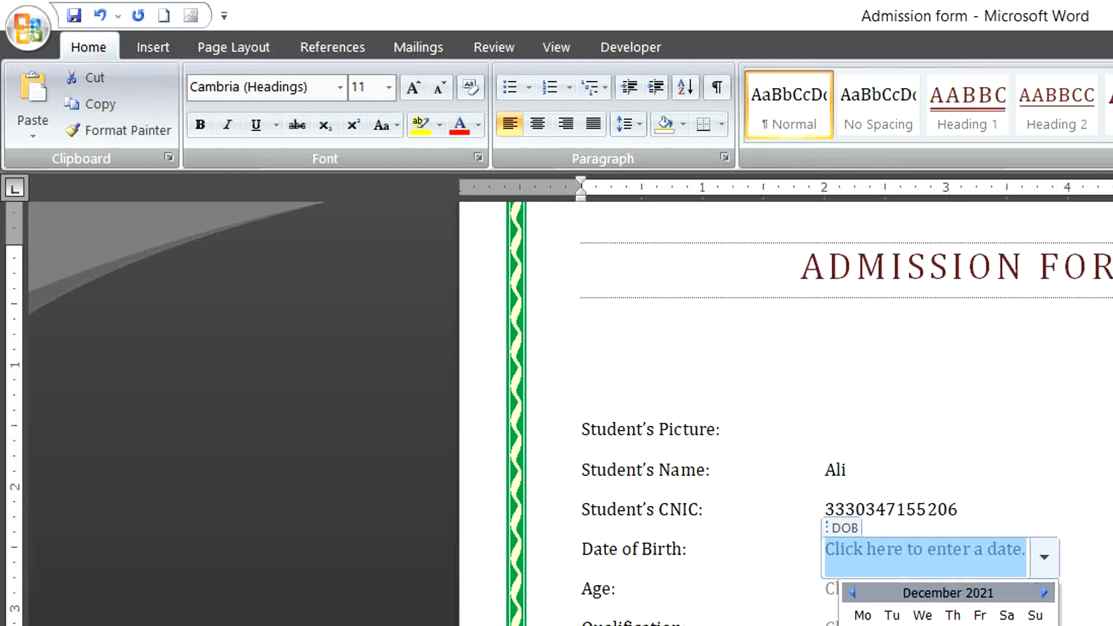
left_click(953, 625)
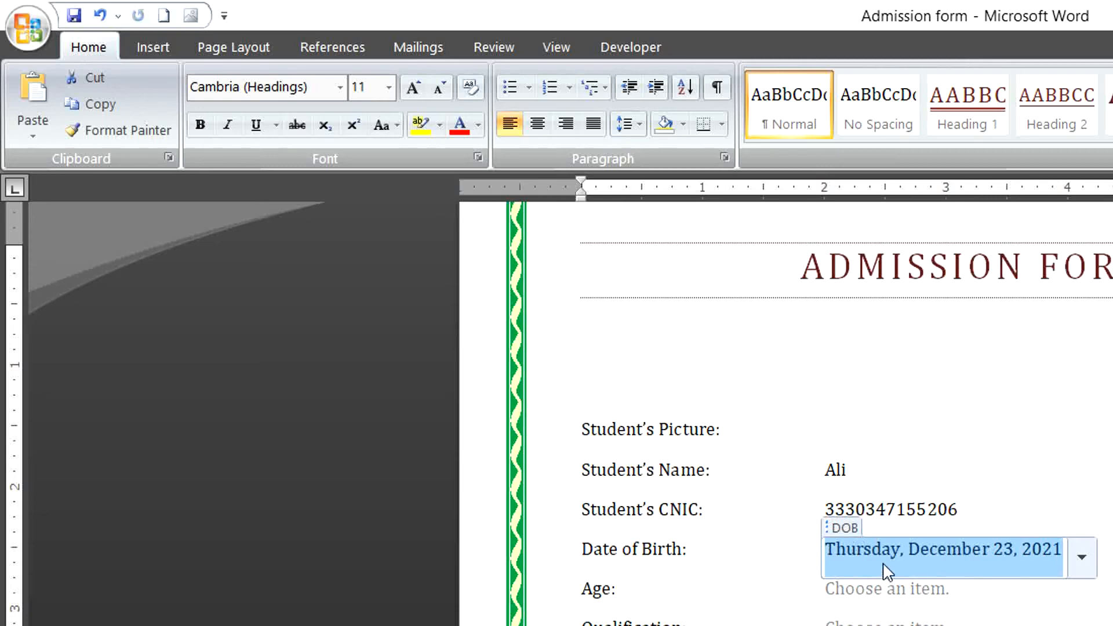
left_click(864, 598)
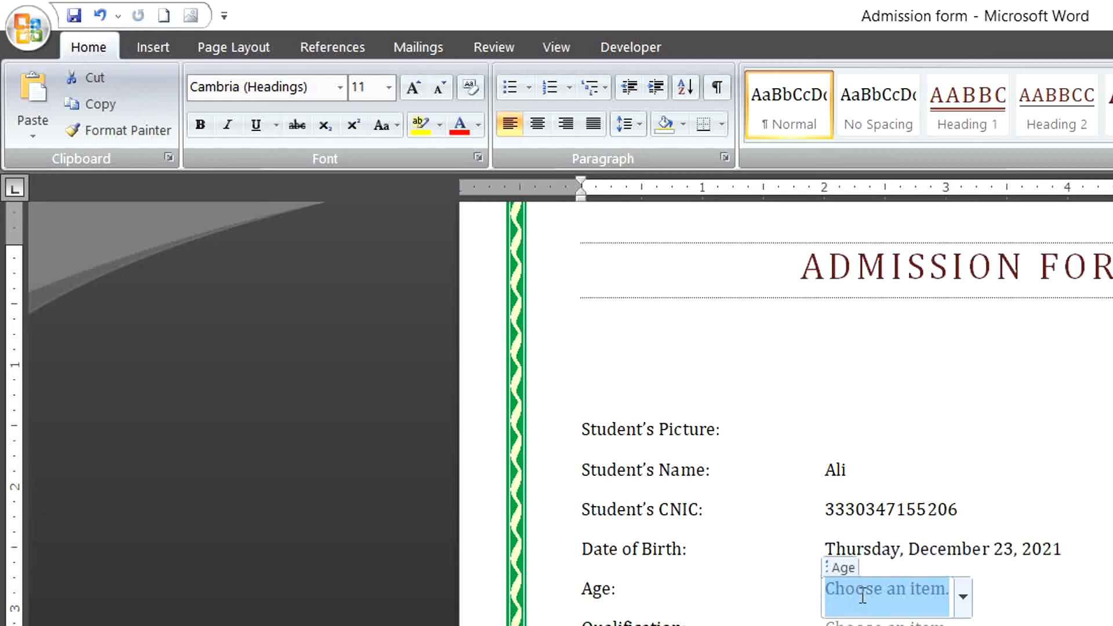
Choose 5-10 from the Age drop-down and Graduation from the Qualification drop-down.
left_click(962, 596)
left_click(858, 625)
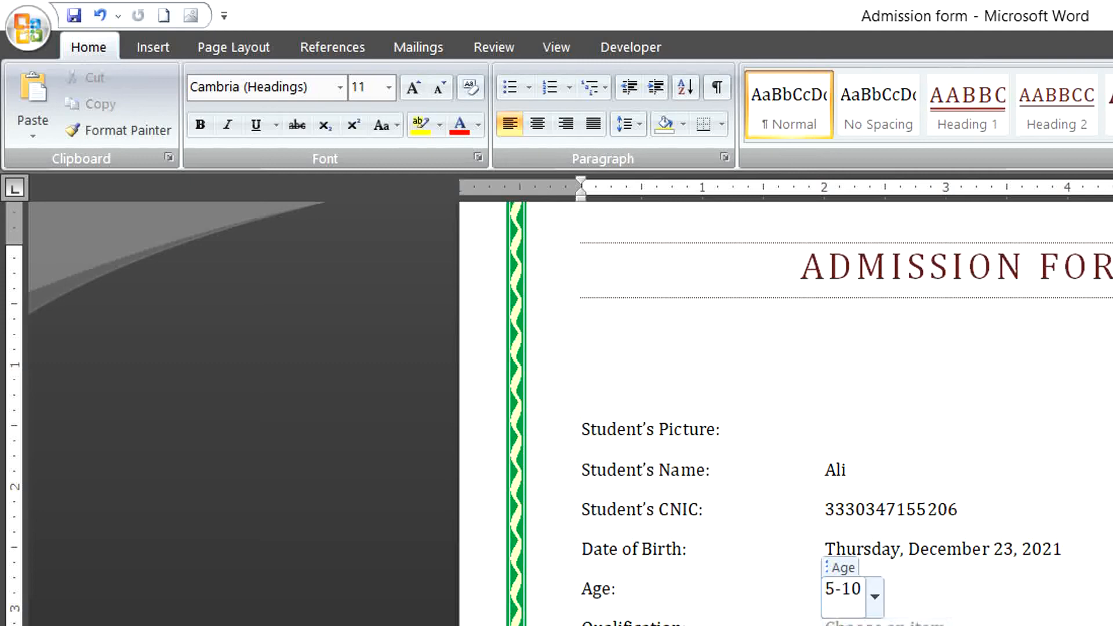
left_click(884, 625)
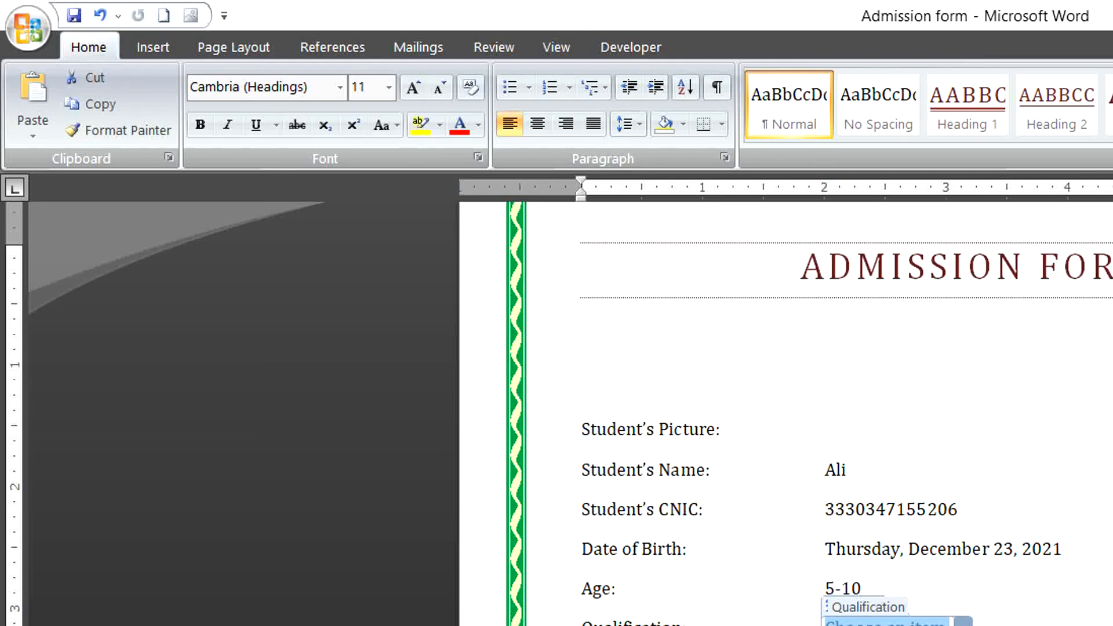
left_click(870, 625)
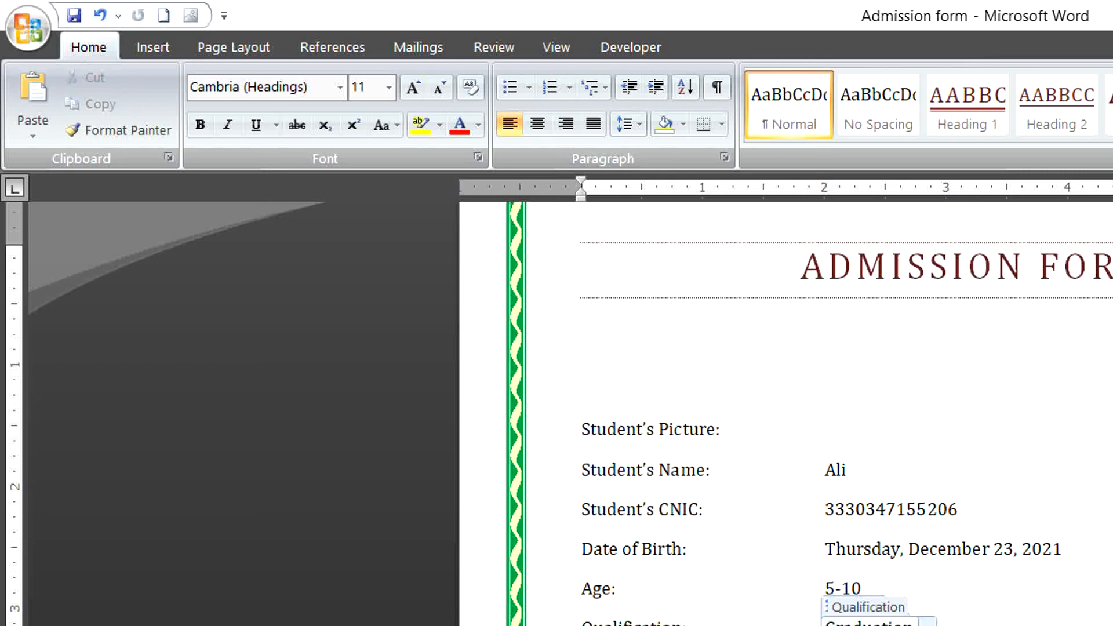
left_click(869, 625)
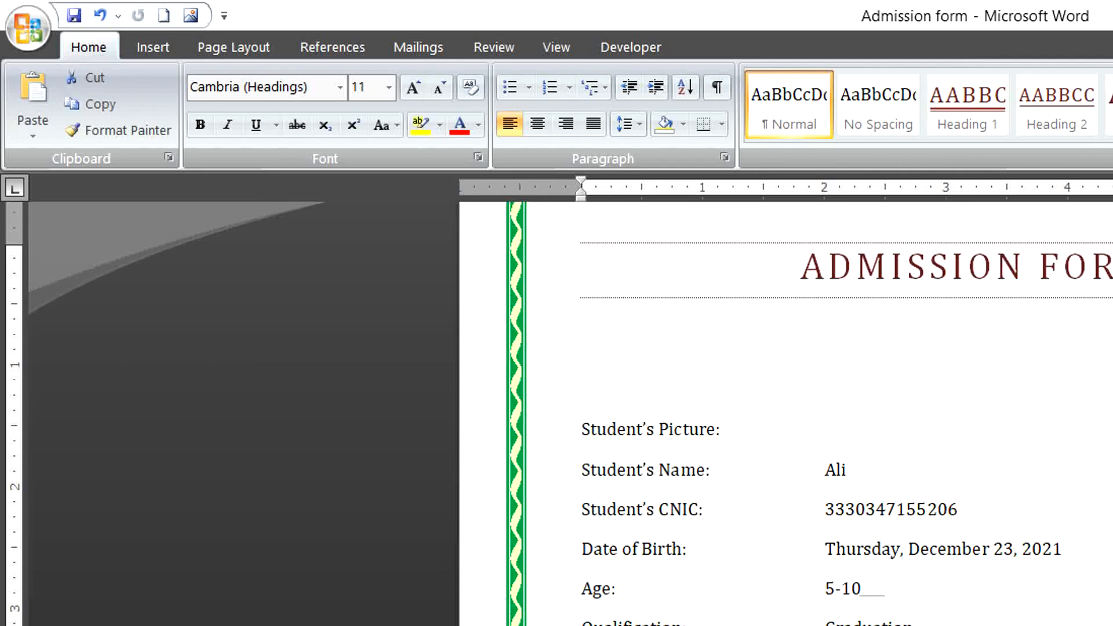
left_click(869, 625)
key("ctrl+z")
left_click(870, 625)
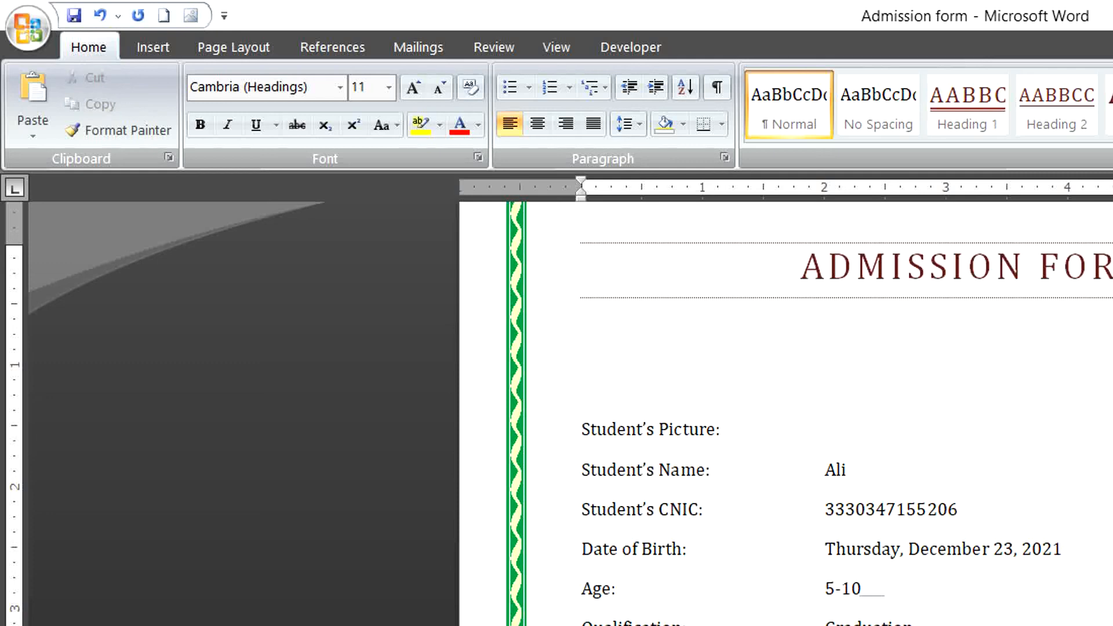
left_click(869, 625)
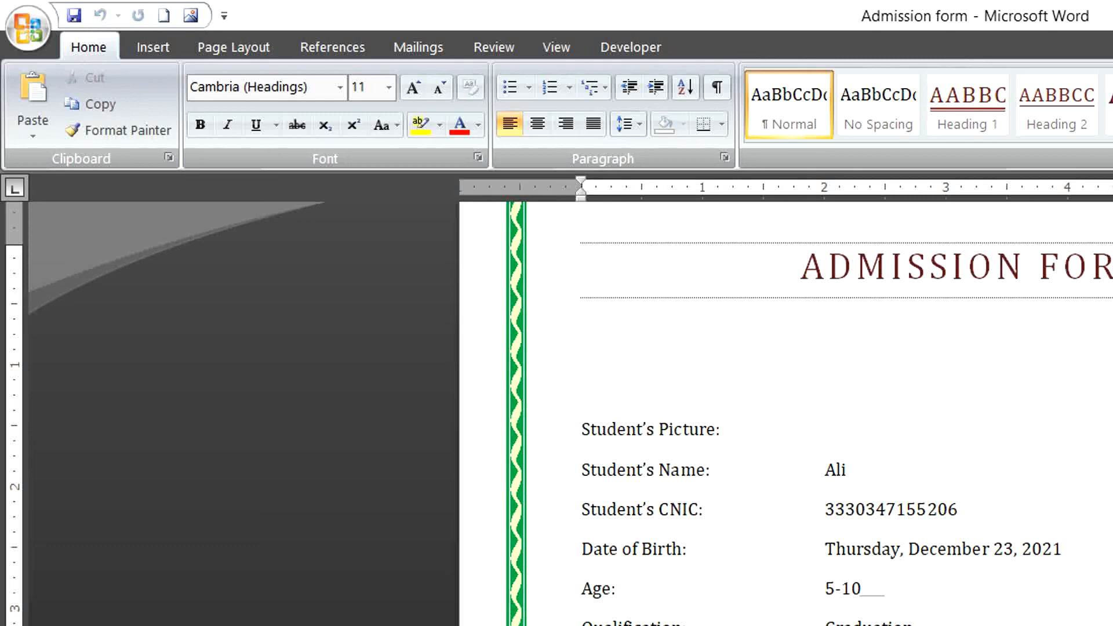
scroll(812, 406, "down", 5)
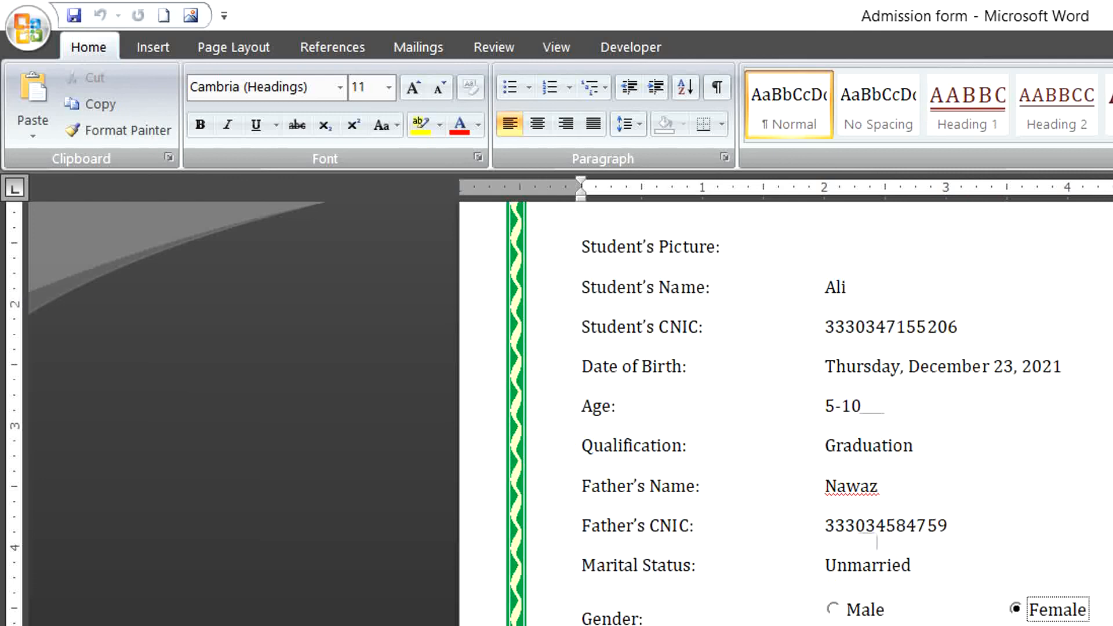
left_click(877, 542)
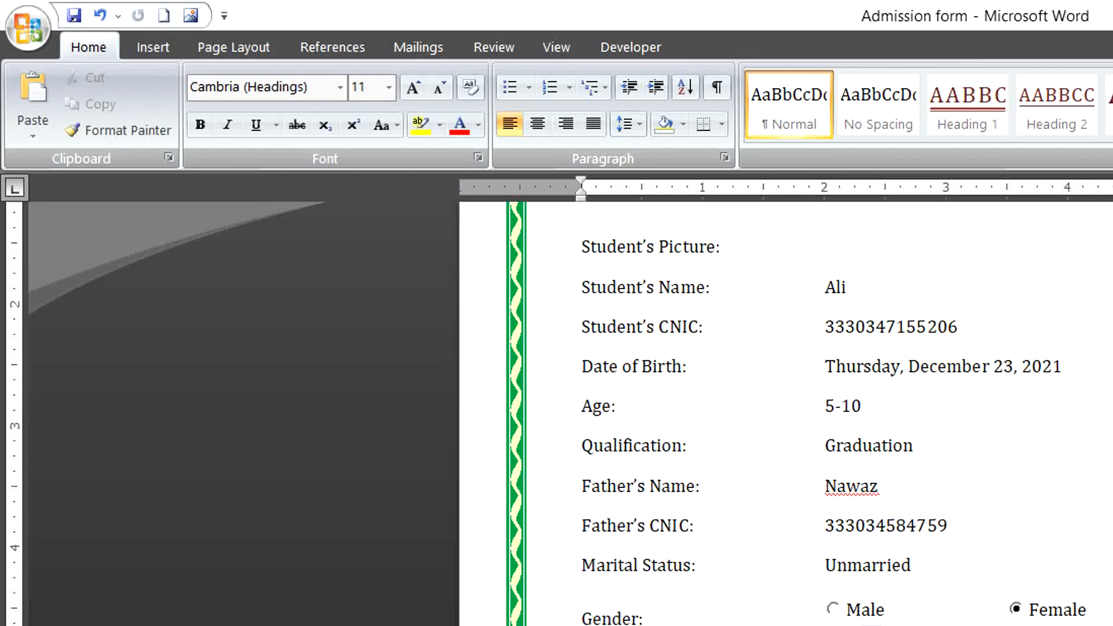
scroll(786, 414, "up", 15)
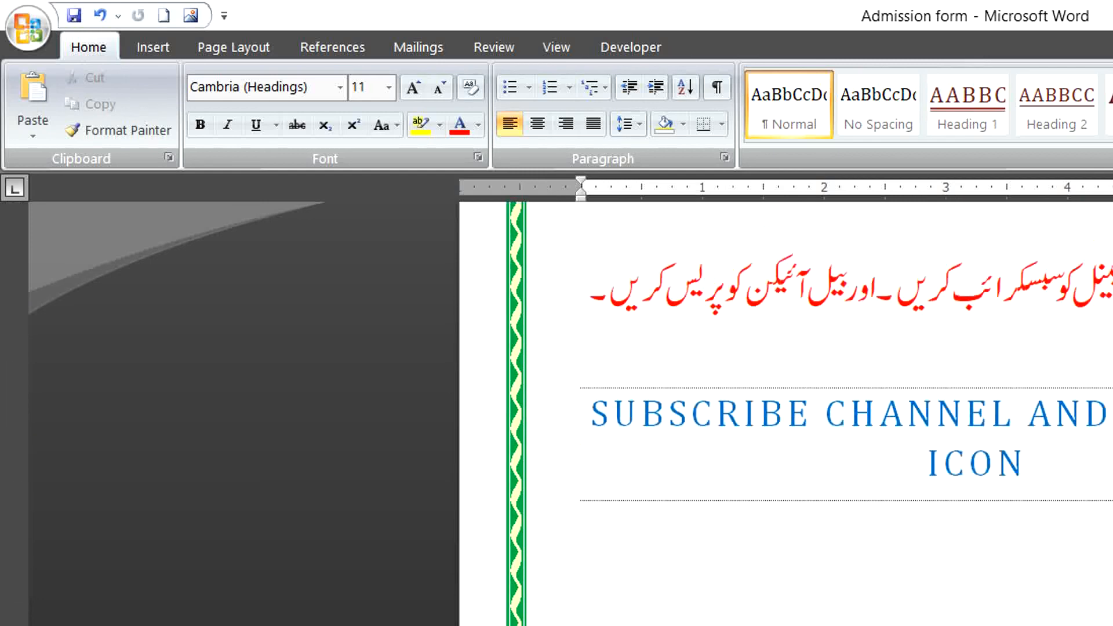
scroll(786, 413, "up", 7)
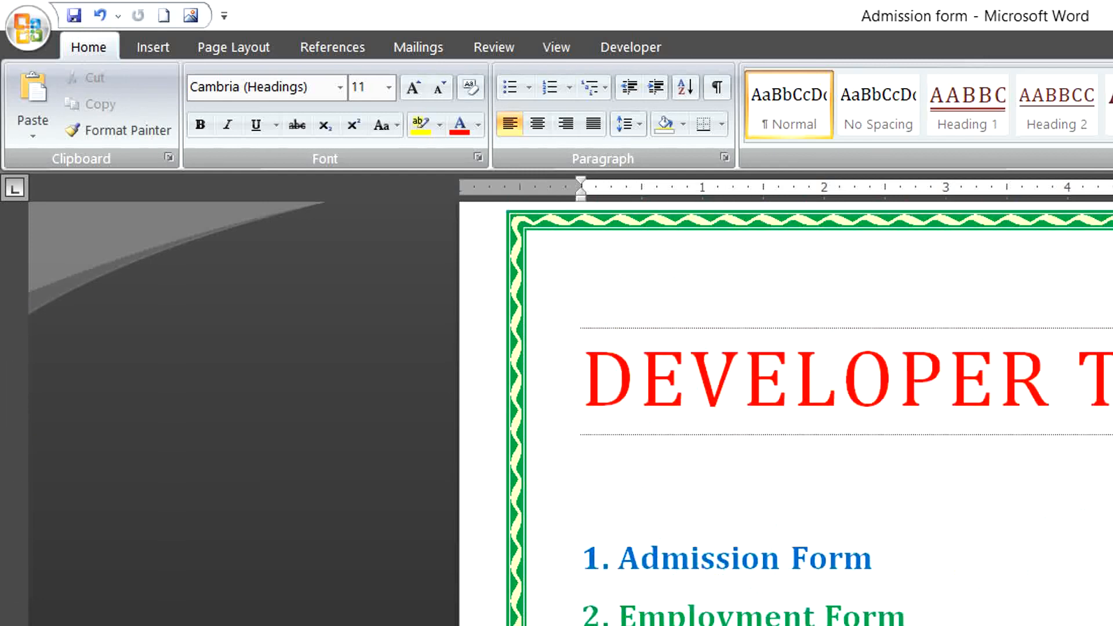